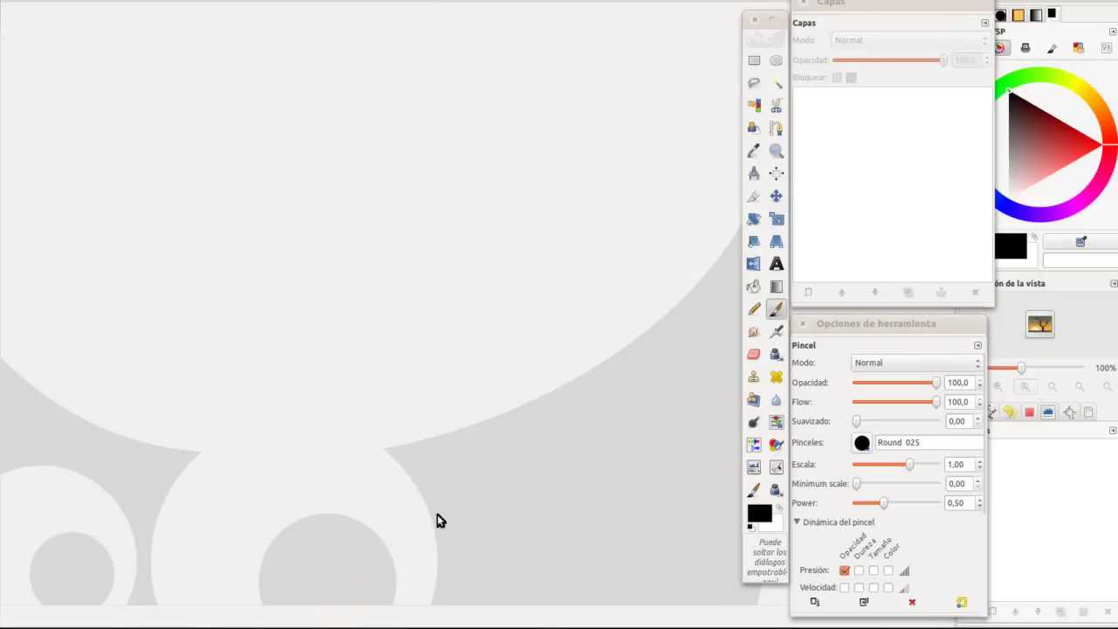
# Step: Open 008_orc_screen_2.png from the doodles folder in GIMP
pyautogui.click(566, 625)
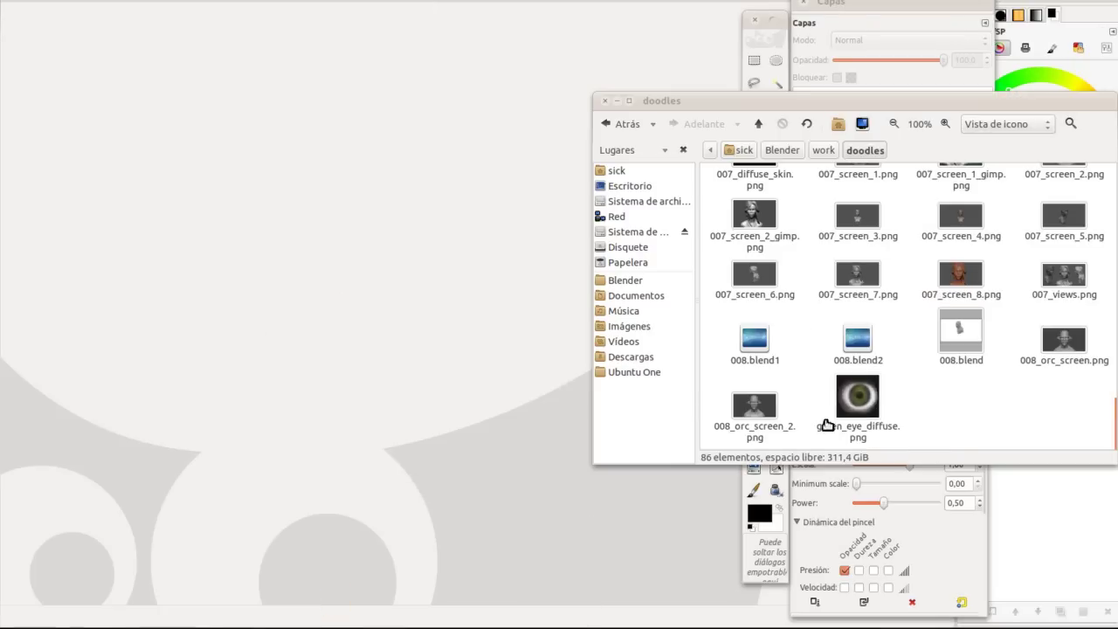
pyautogui.moveTo(755, 406); pyautogui.dragTo(446, 469)
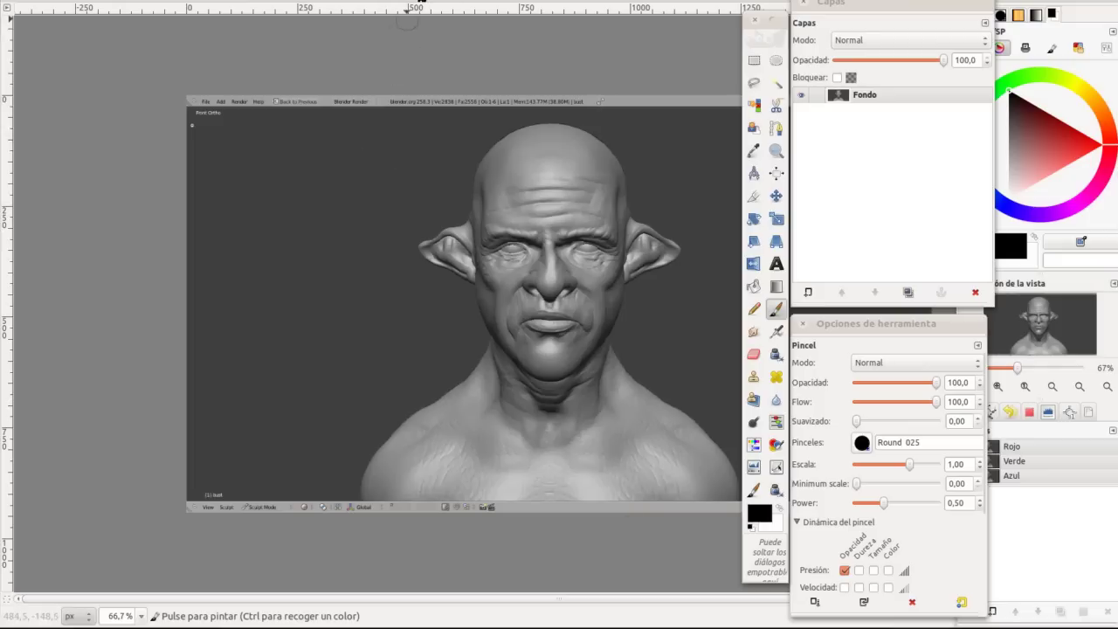
pyautogui.click(756, 17)
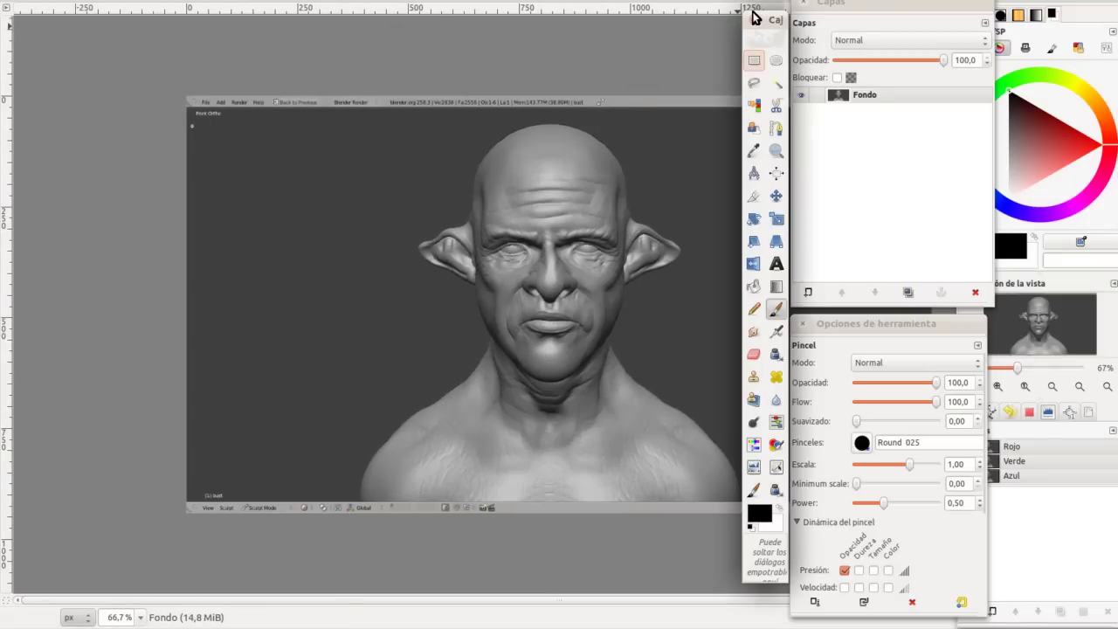
# Step: Crop the screenshot to a 1068×832 area around the bust, removing the Blender interface
pyautogui.moveTo(772, 26); pyautogui.dragTo(67, 25)
pyautogui.moveTo(550, 189)
pyautogui.mouseDown()
pyautogui.moveTo(482, 171)
pyautogui.moveTo(461, 180)
pyautogui.mouseUp()
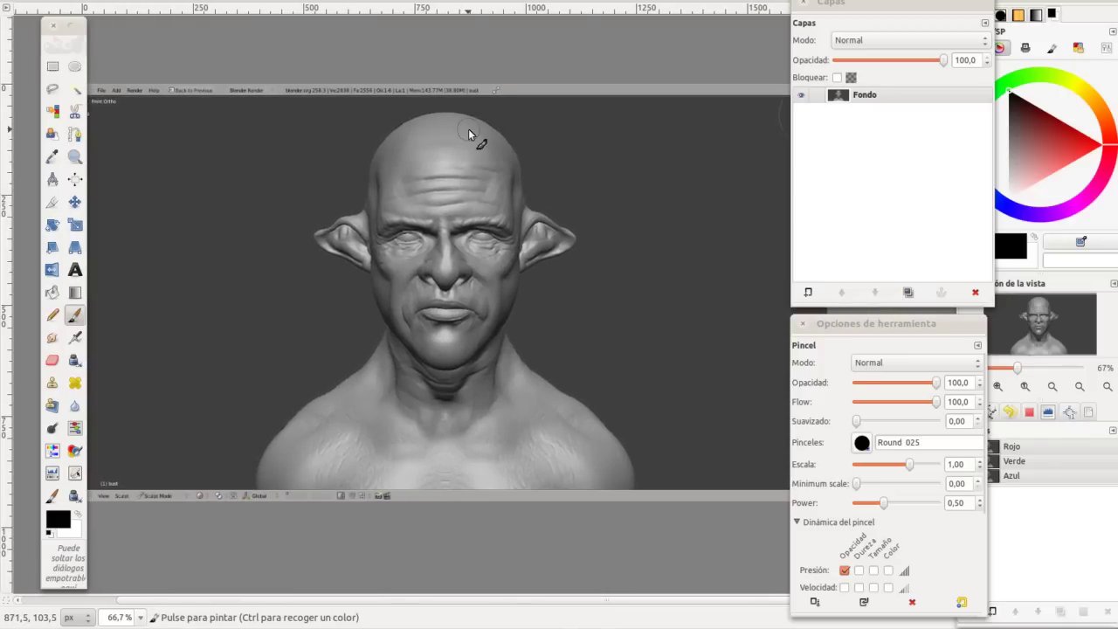
pyautogui.hotkey('shift', 'c')
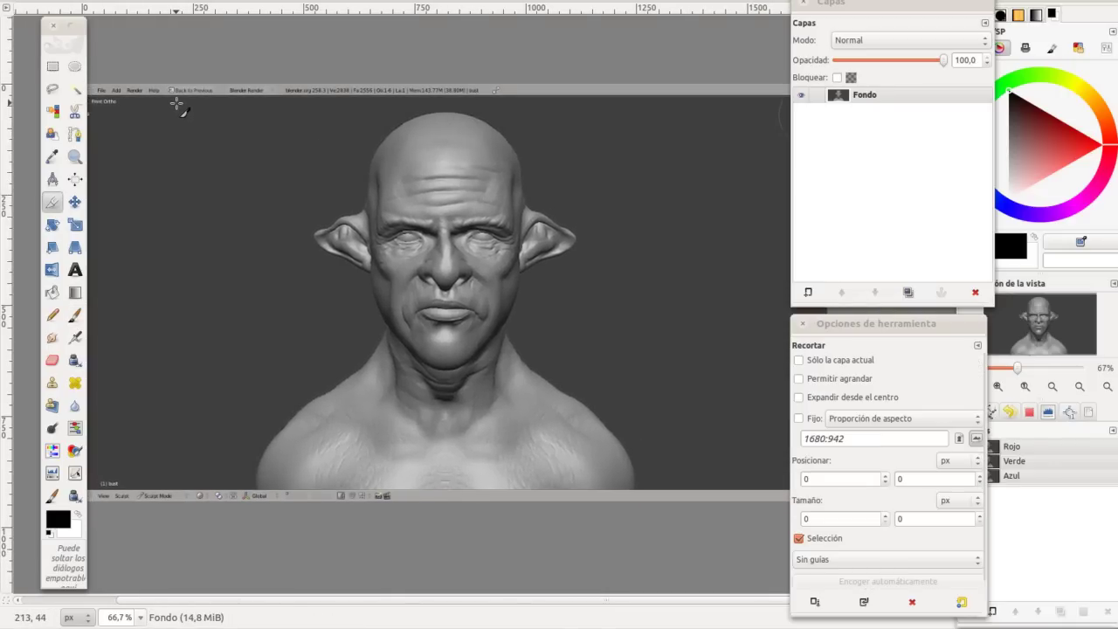
pyautogui.moveTo(177, 103); pyautogui.dragTo(648, 460)
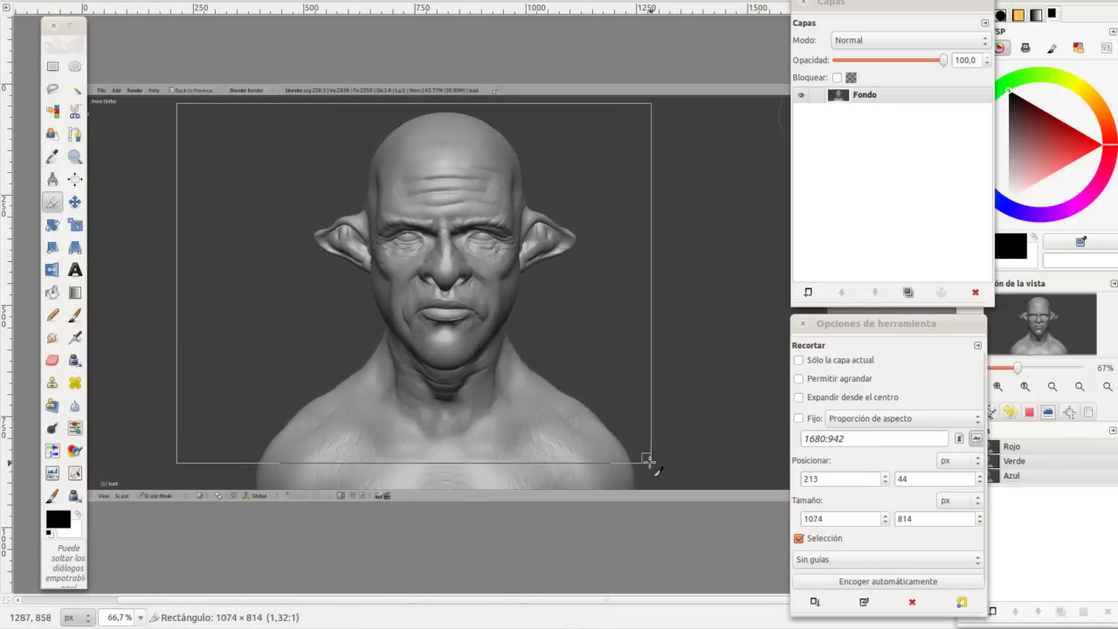
pyautogui.moveTo(648, 462); pyautogui.dragTo(647, 471)
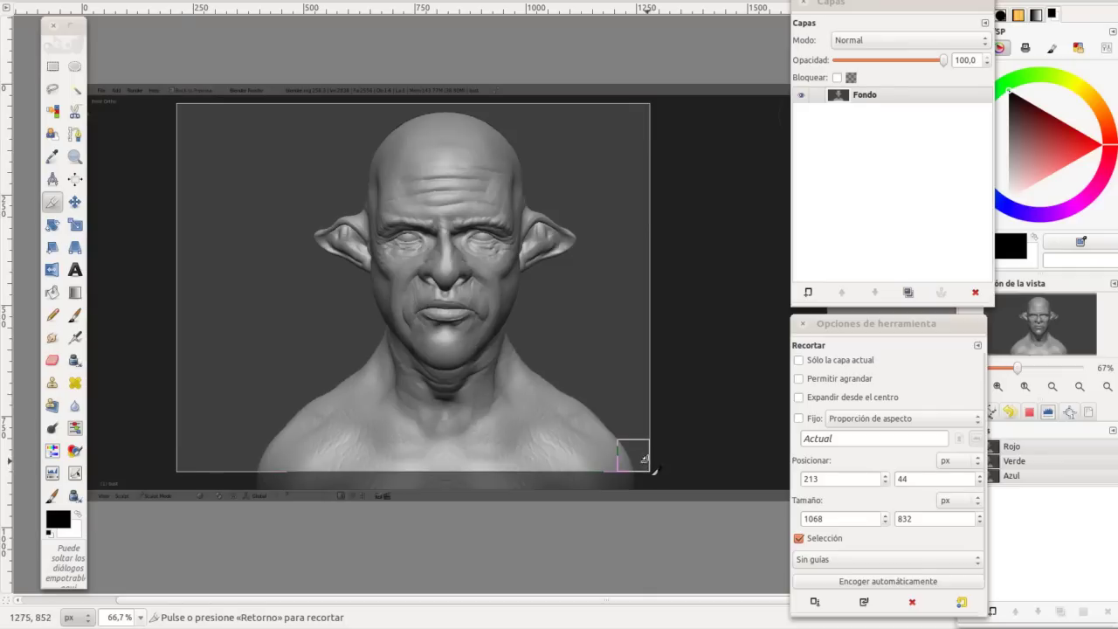
pyautogui.press('Return')
pyautogui.moveTo(593, 402); pyautogui.dragTo(635, 408)
pyautogui.press('1')
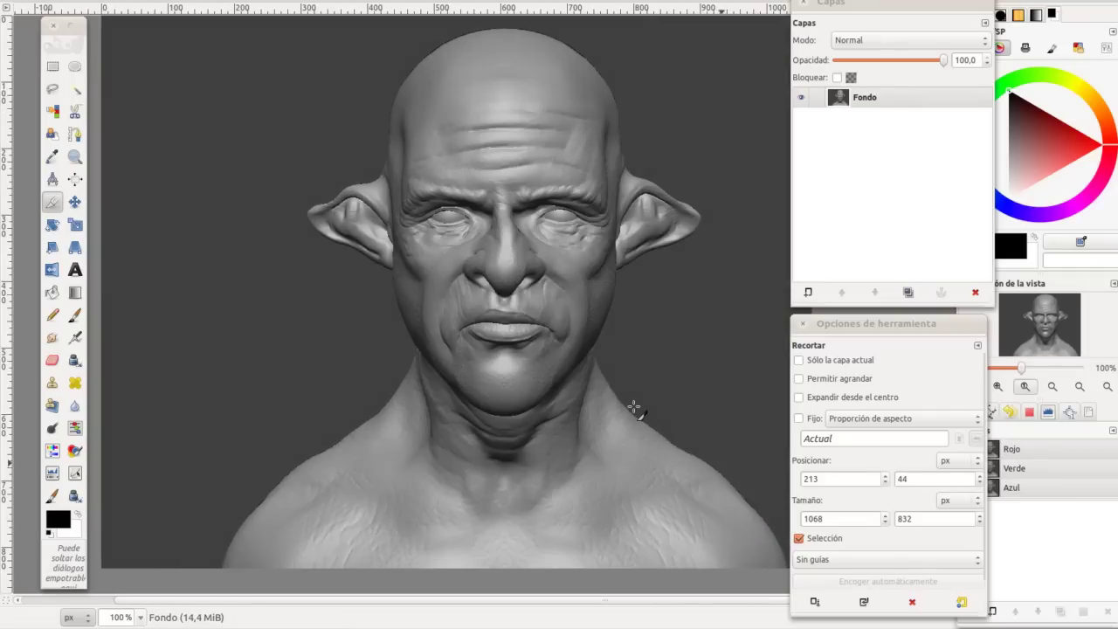
pyautogui.scroll(2, 626, 404)
pyautogui.press('-')
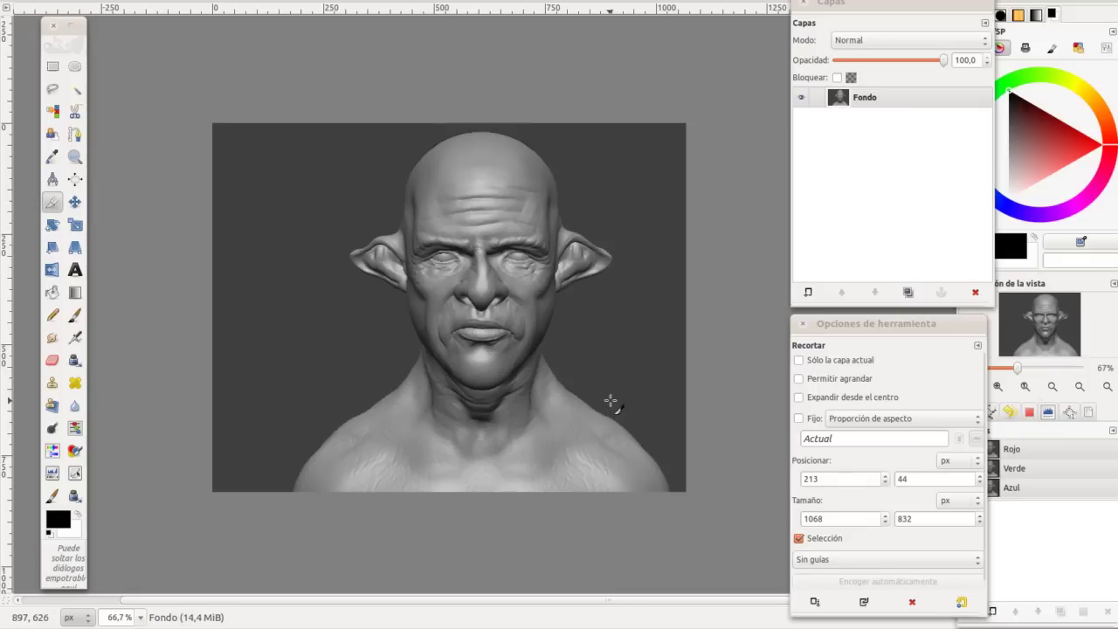
# Step: Try selecting the dark background with Fuzzy Select and By Color Select intersection, then clear it
pyautogui.press('u')
pyautogui.click(624, 361)
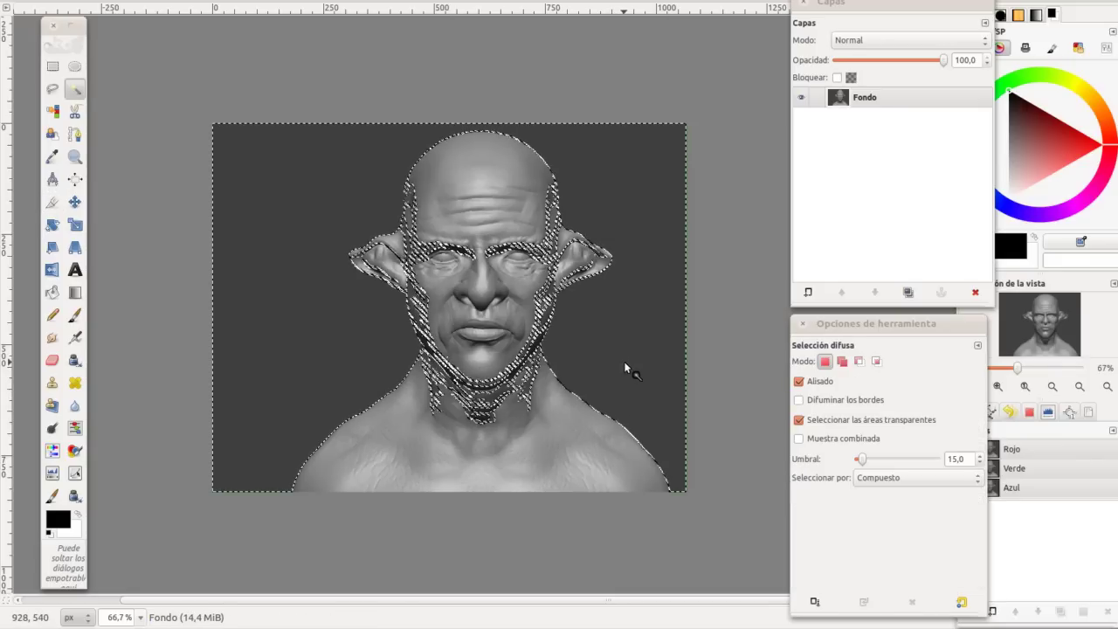
pyautogui.hotkey('shift', 'o')
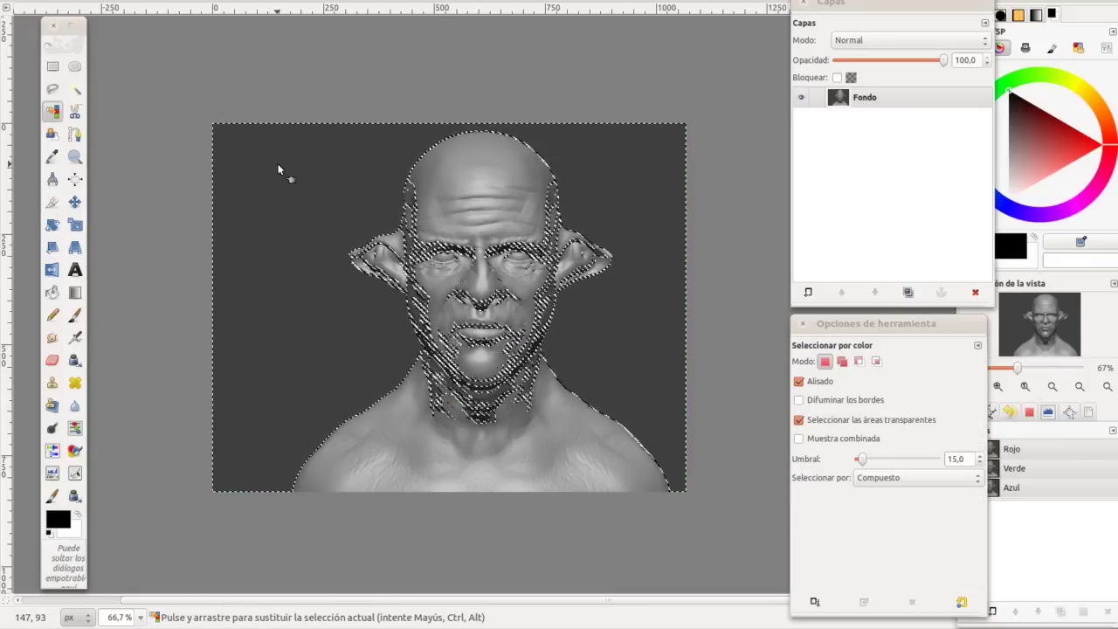
pyautogui.hotkey('ctrl', 'shift')
pyautogui.keyDown('ctrl'); pyautogui.keyDown('shift'); pyautogui.click(274, 176); pyautogui.keyUp('shift'); pyautogui.keyUp('ctrl')
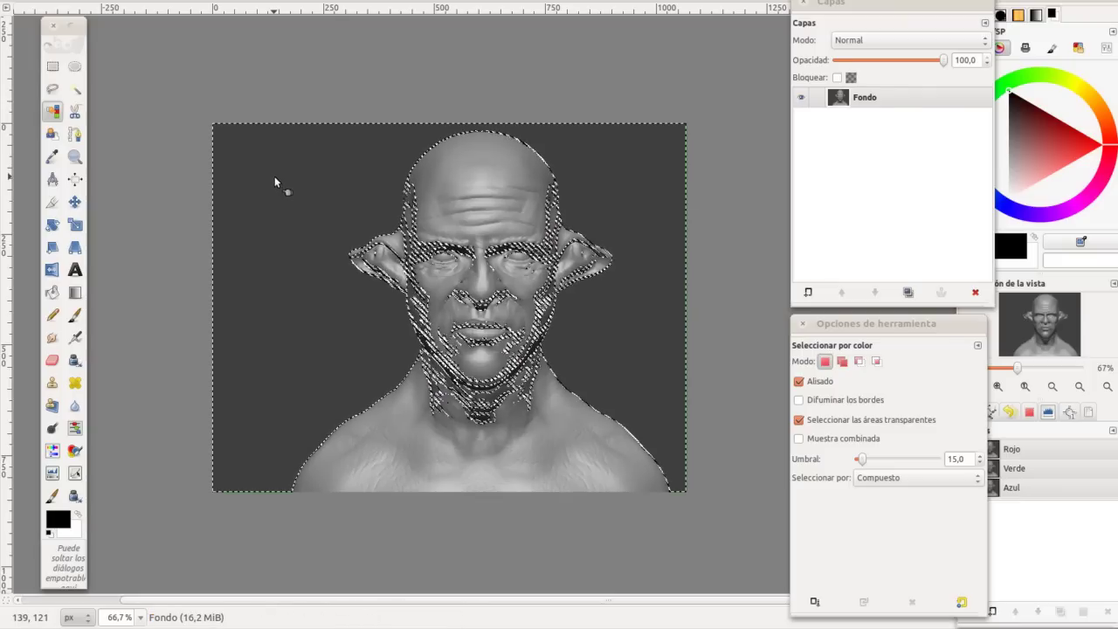
pyautogui.hotkey('ctrl', 'shift', 'a')
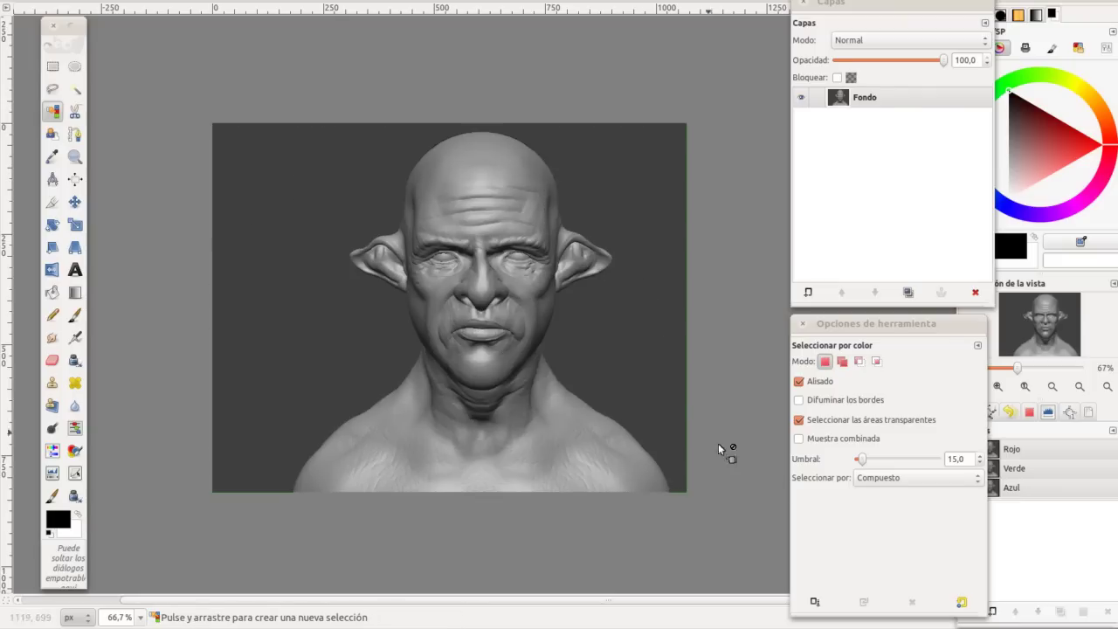
# Step: Set the selection threshold to 1.0 and fuzzy-select only the dark background
pyautogui.moveTo(861, 459); pyautogui.dragTo(856, 461)
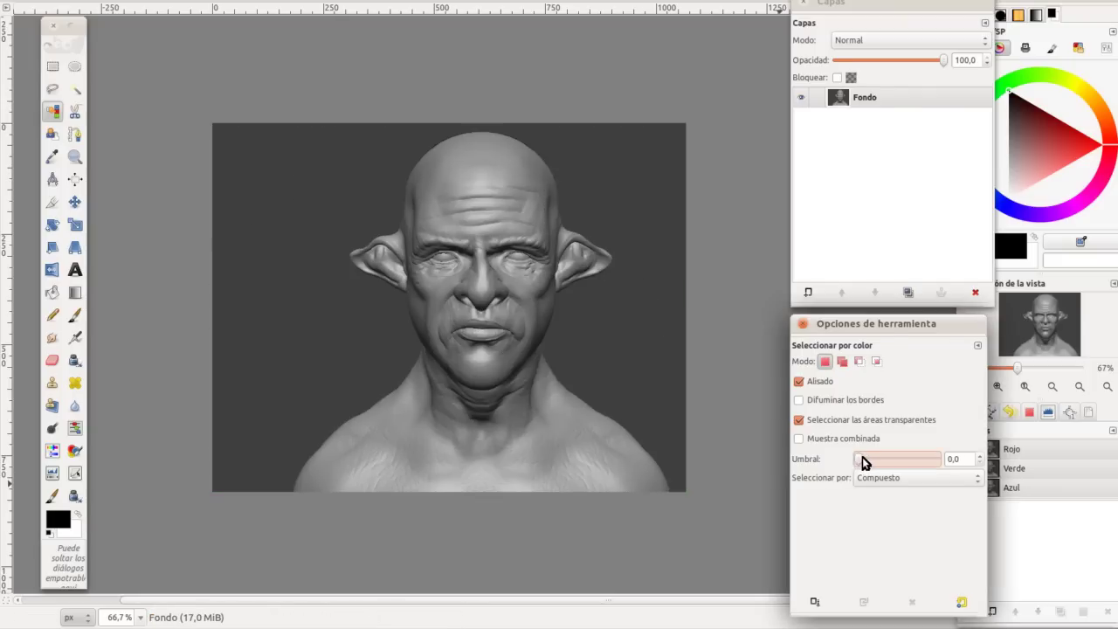
pyautogui.moveTo(861, 462); pyautogui.dragTo(831, 457)
pyautogui.click(981, 455)
pyautogui.click(668, 355)
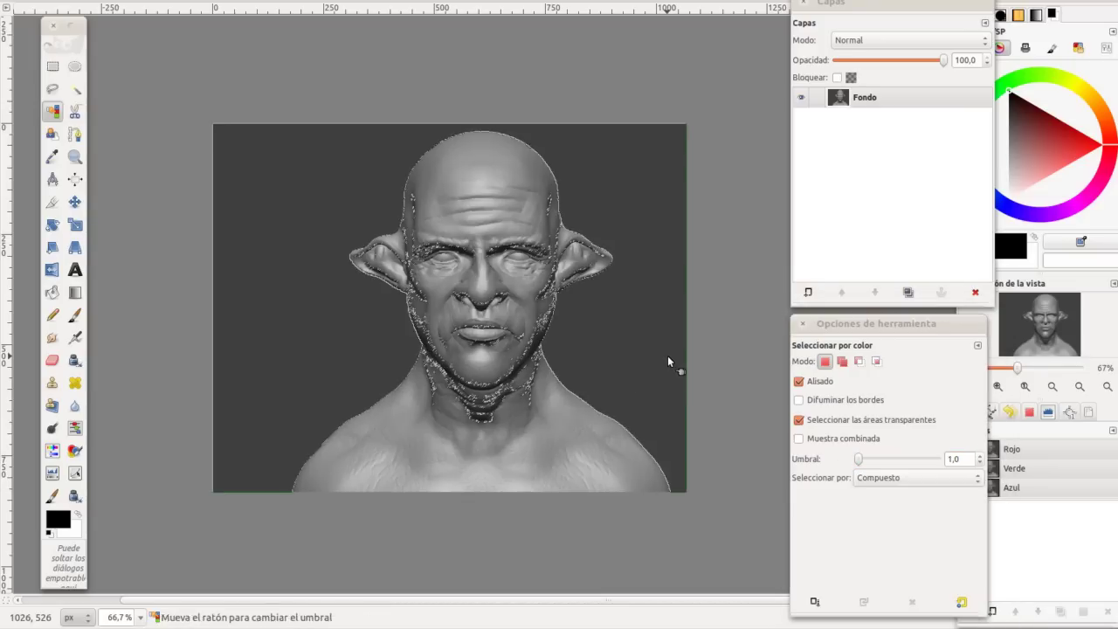
pyautogui.press('u')
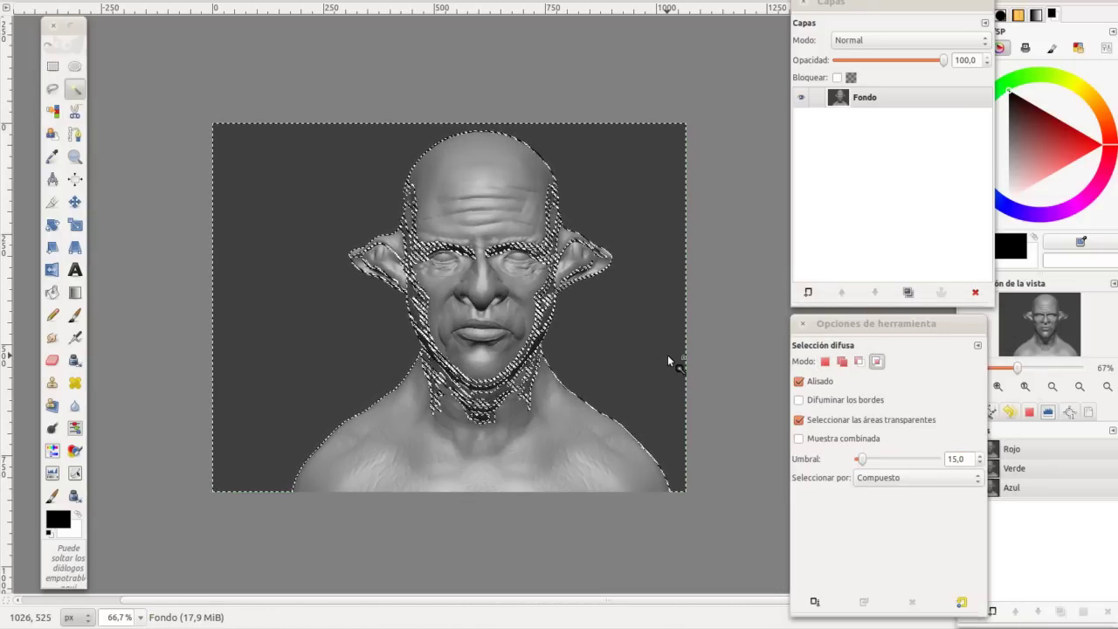
pyautogui.hotkey('ctrl', 'shift', 'a')
pyautogui.click(980, 462)
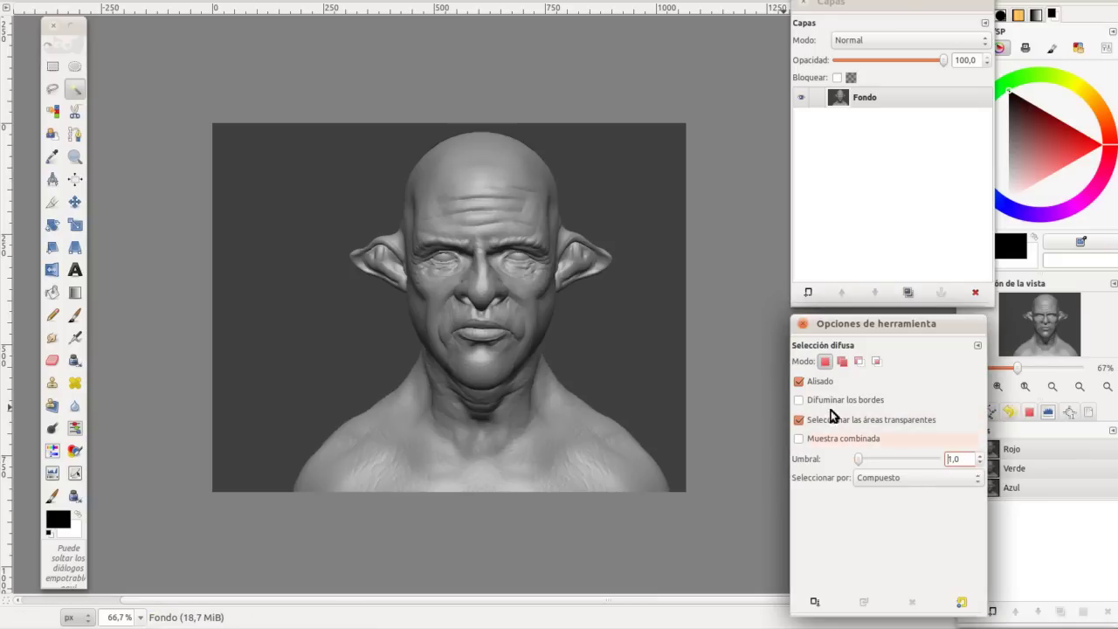
pyautogui.click(643, 361)
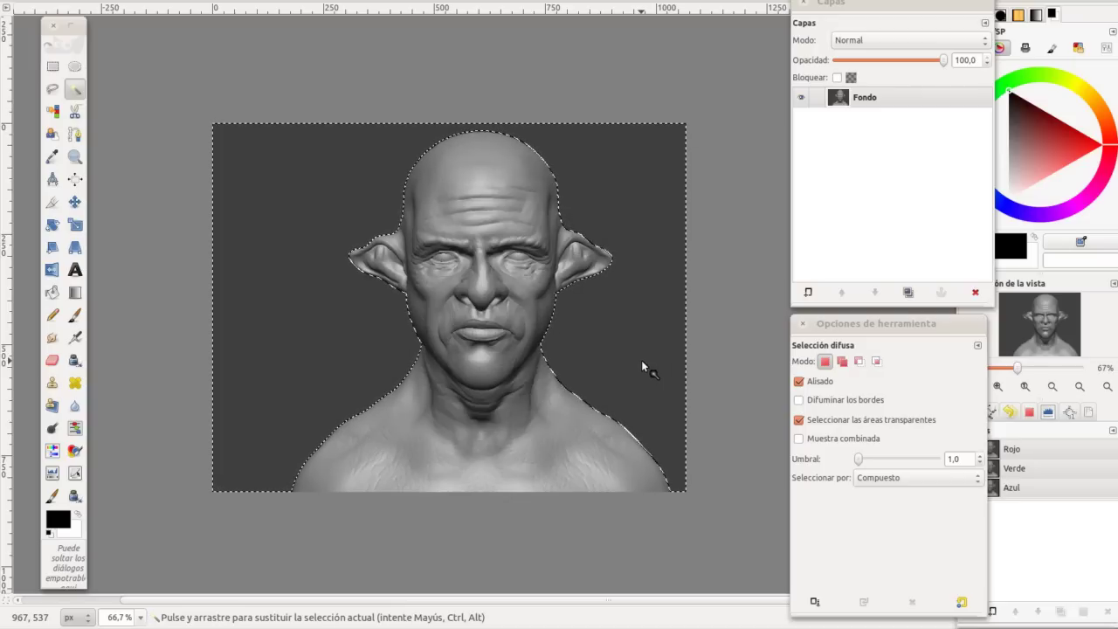
# Step: Undo the background cut and add an alpha channel to the Fondo layer
pyautogui.hotkey('ctrl', 'x')
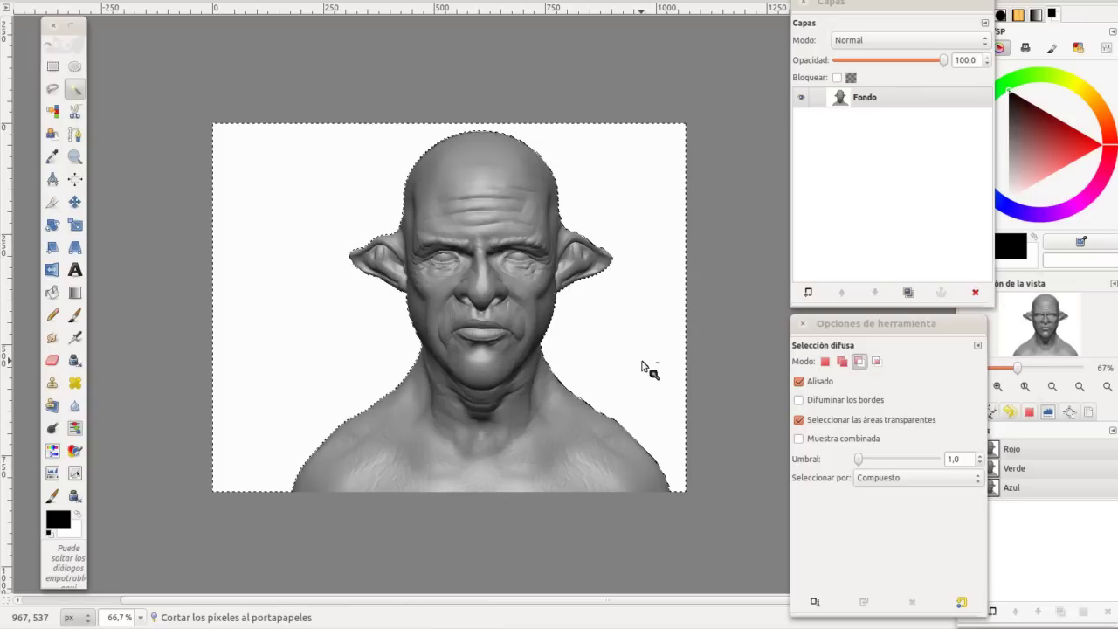
pyautogui.hotkey('ctrl', 'z')
pyautogui.click(883, 105)
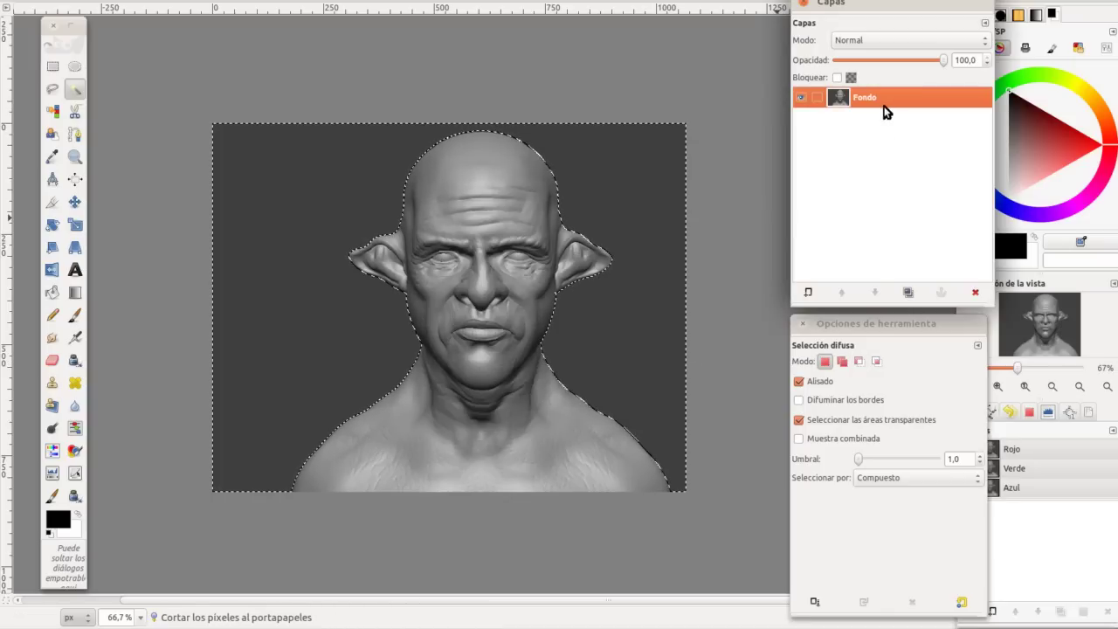
pyautogui.rightClick(883, 106)
pyautogui.click(932, 394)
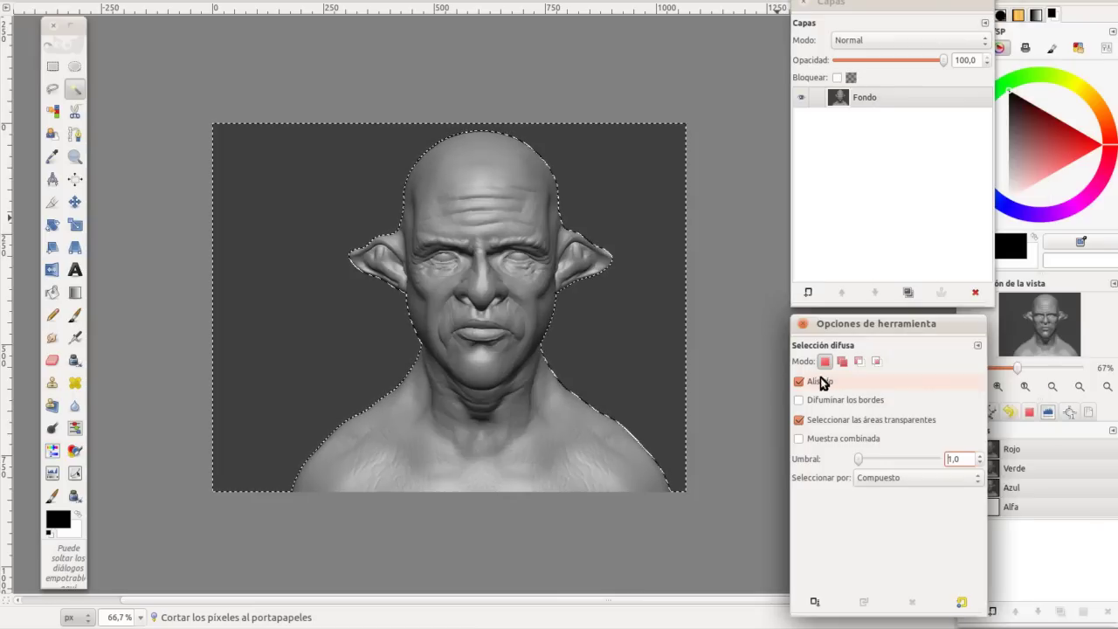
# Step: Cut the background, paste it as layer Capa pegada, and move Fondo above it
pyautogui.hotkey('ctrl', 'x')
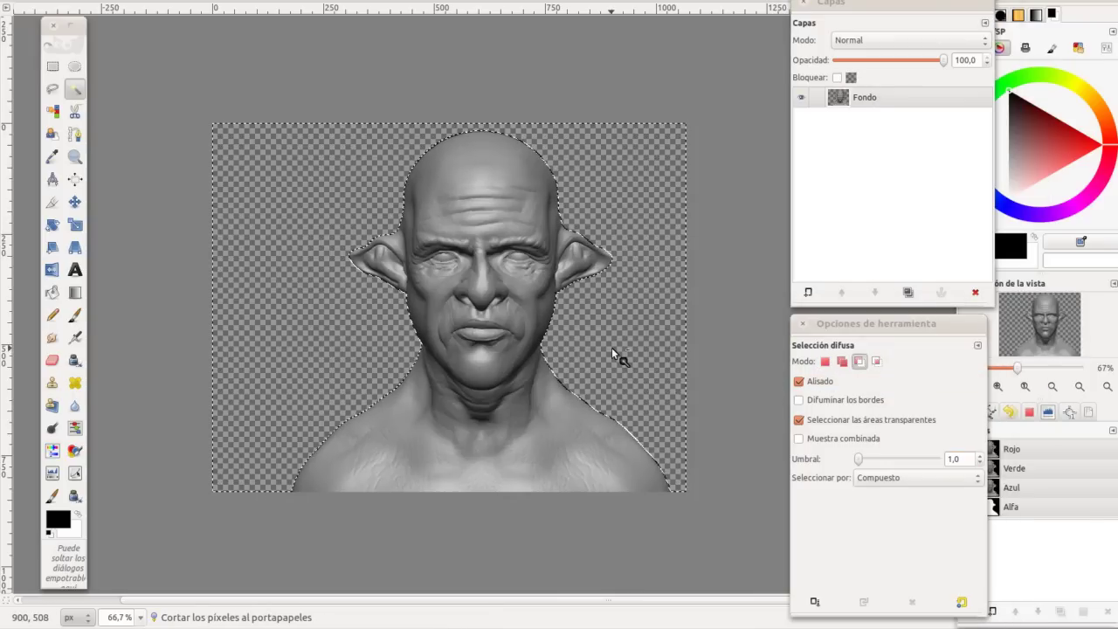
pyautogui.hotkey('ctrl', 'v')
pyautogui.click(810, 292)
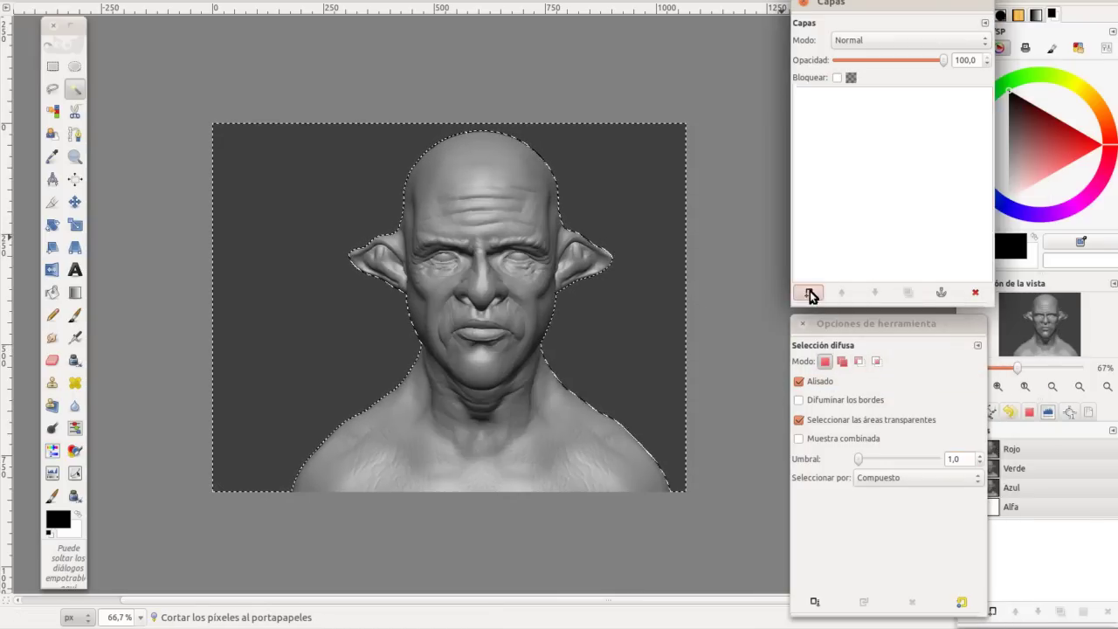
pyautogui.moveTo(894, 117); pyautogui.dragTo(889, 96)
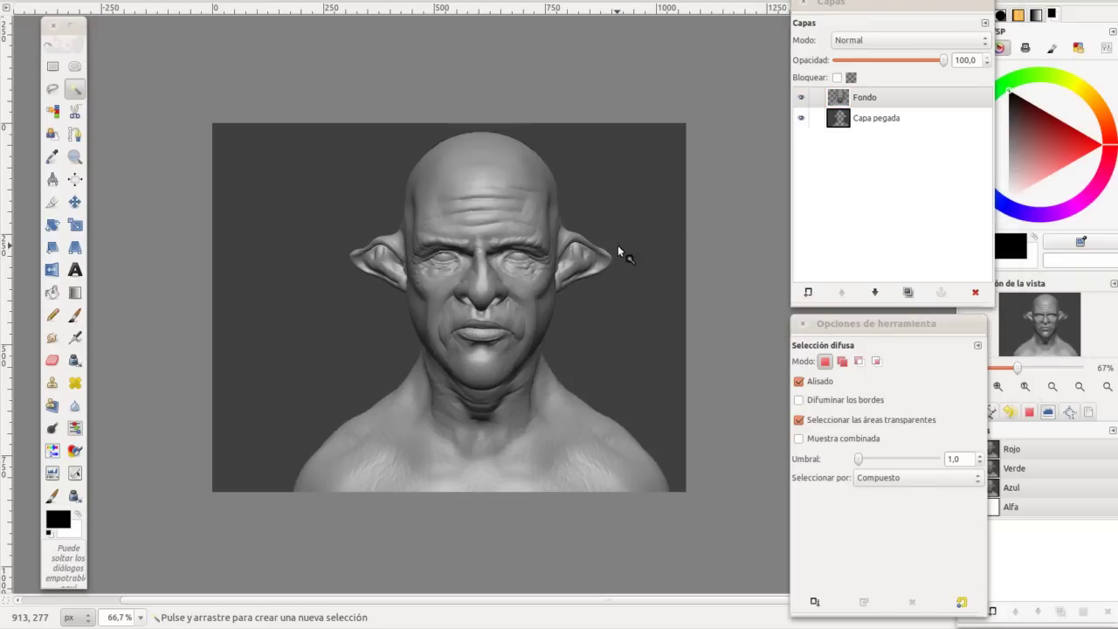
# Step: Add a transparent new layer 'Capa nueva' with Color blend mode
pyautogui.click(808, 292)
pyautogui.click(624, 406)
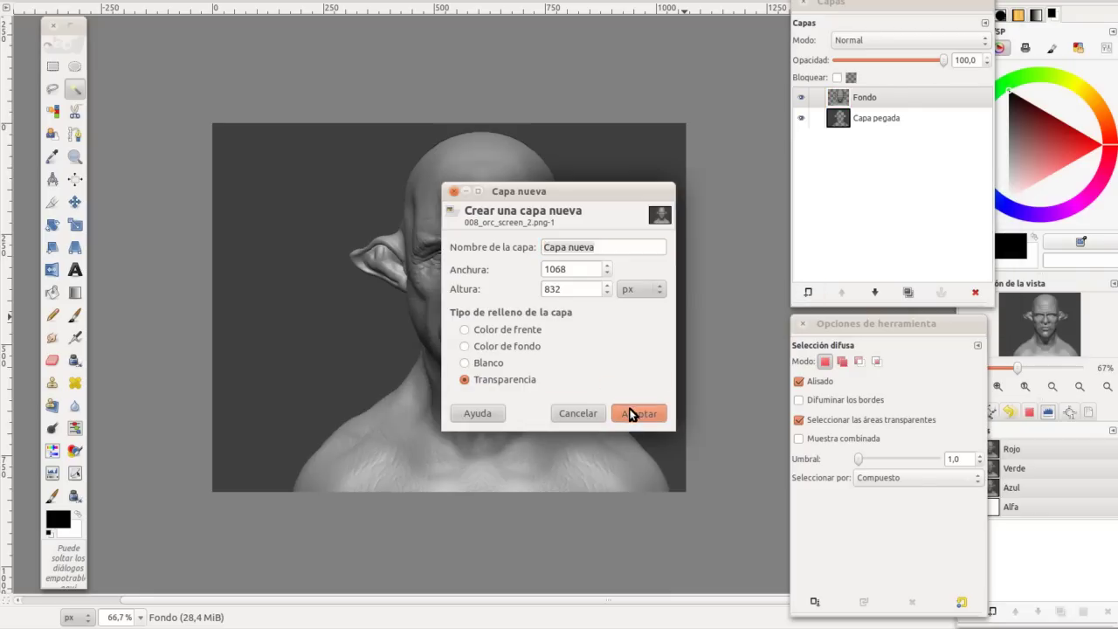
pyautogui.click(874, 42)
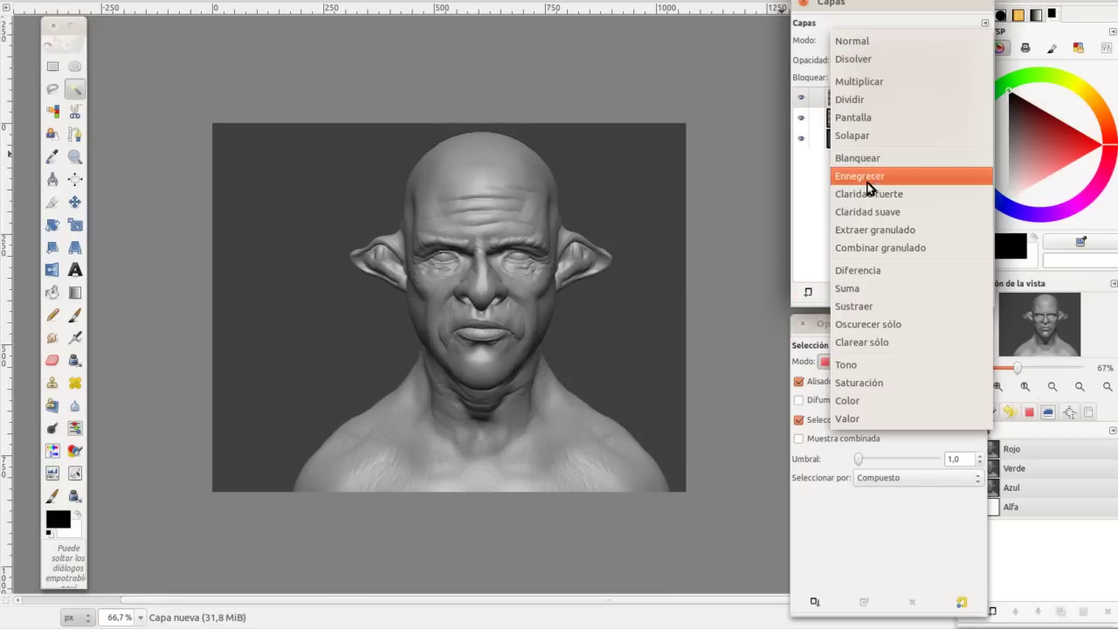
pyautogui.click(863, 401)
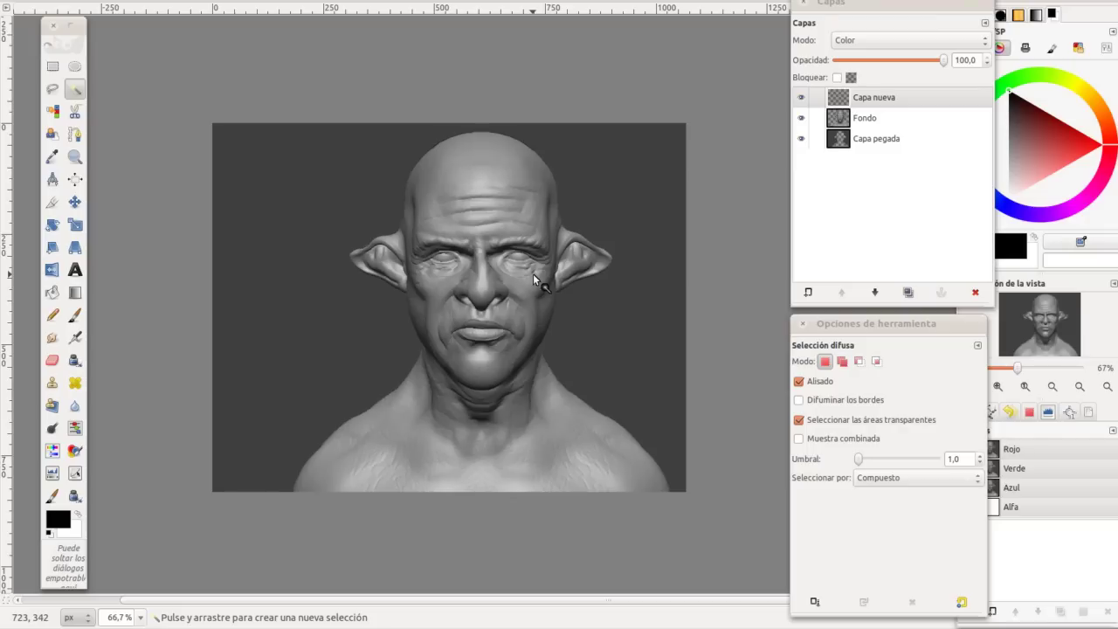
# Step: Set the foreground colour to green 487255 and switch to the Mixbrush
pyautogui.click(1021, 116)
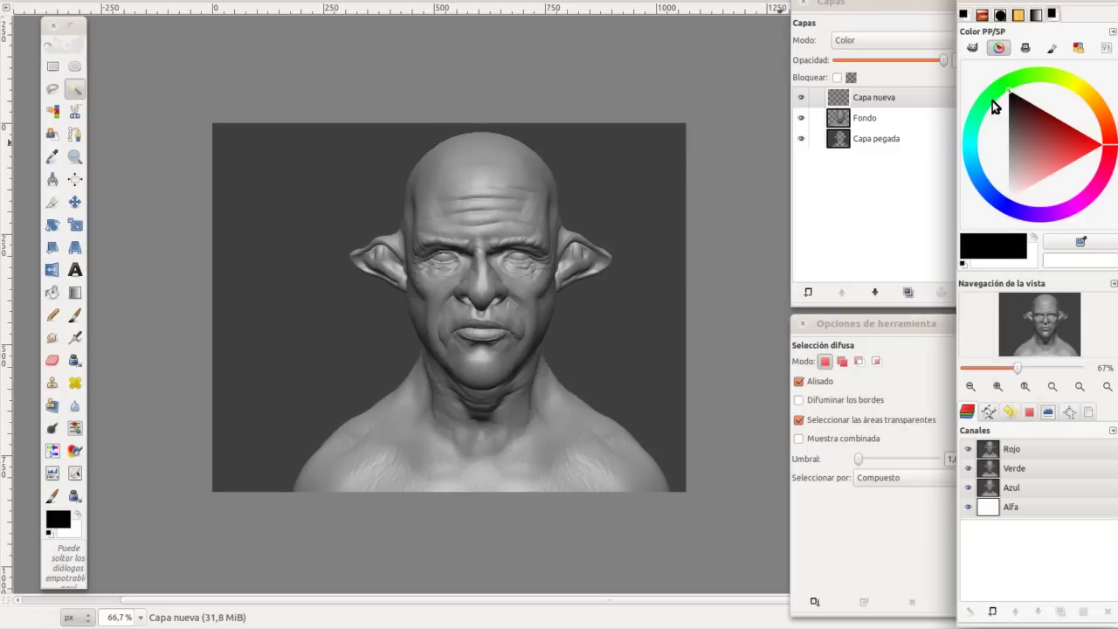
pyautogui.click(988, 99)
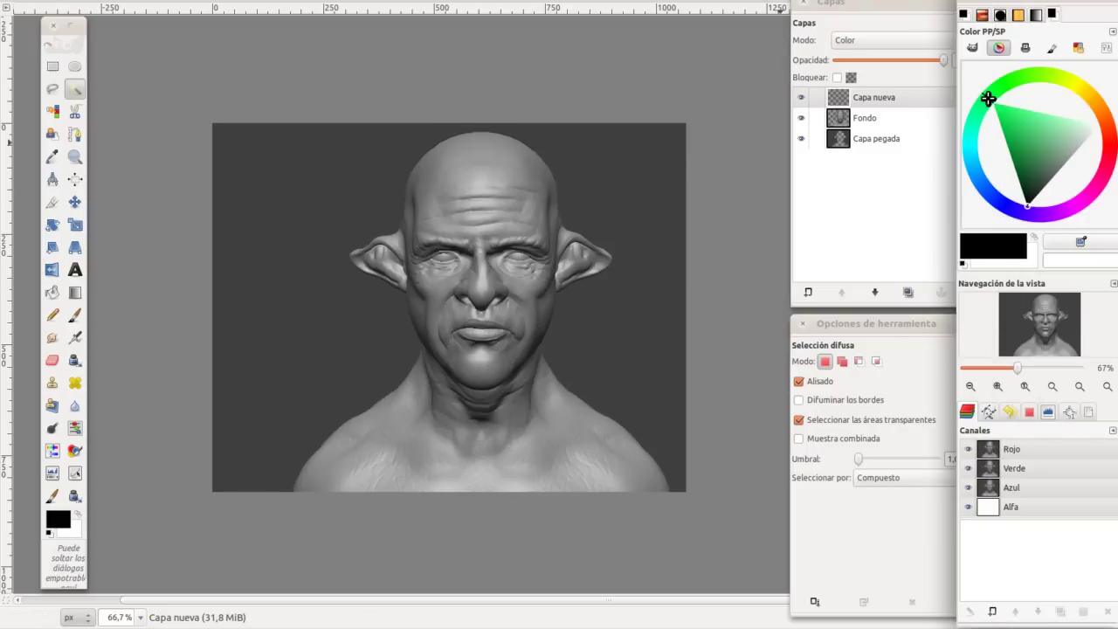
pyautogui.click(1041, 174)
pyautogui.moveTo(1039, 169); pyautogui.dragTo(1041, 165)
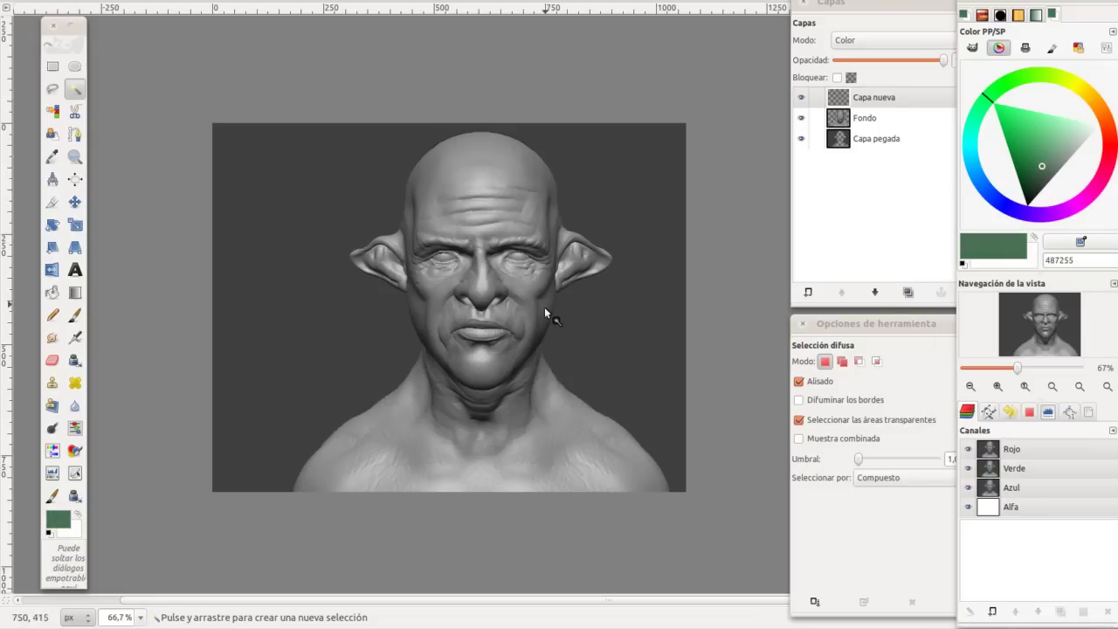
pyautogui.press('k')
pyautogui.click(863, 603)
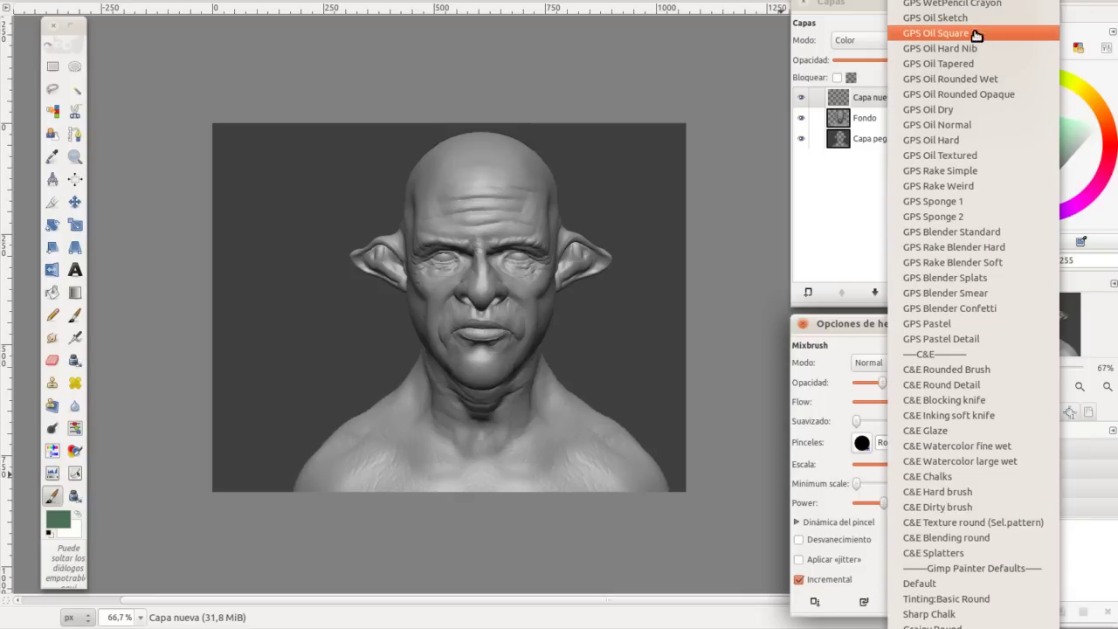
# Step: Load the GPS Oil Square preset and paint green over head, ears, face, neck, shoulders and chest
pyautogui.click(976, 33)
pyautogui.moveTo(489, 183)
pyautogui.mouseDown()
pyautogui.moveTo(515, 217)
pyautogui.moveTo(520, 171)
pyautogui.moveTo(460, 168)
pyautogui.moveTo(442, 206)
pyautogui.moveTo(415, 220)
pyautogui.moveTo(431, 258)
pyautogui.moveTo(408, 273)
pyautogui.moveTo(367, 262)
pyautogui.moveTo(455, 237)
pyautogui.mouseUp()
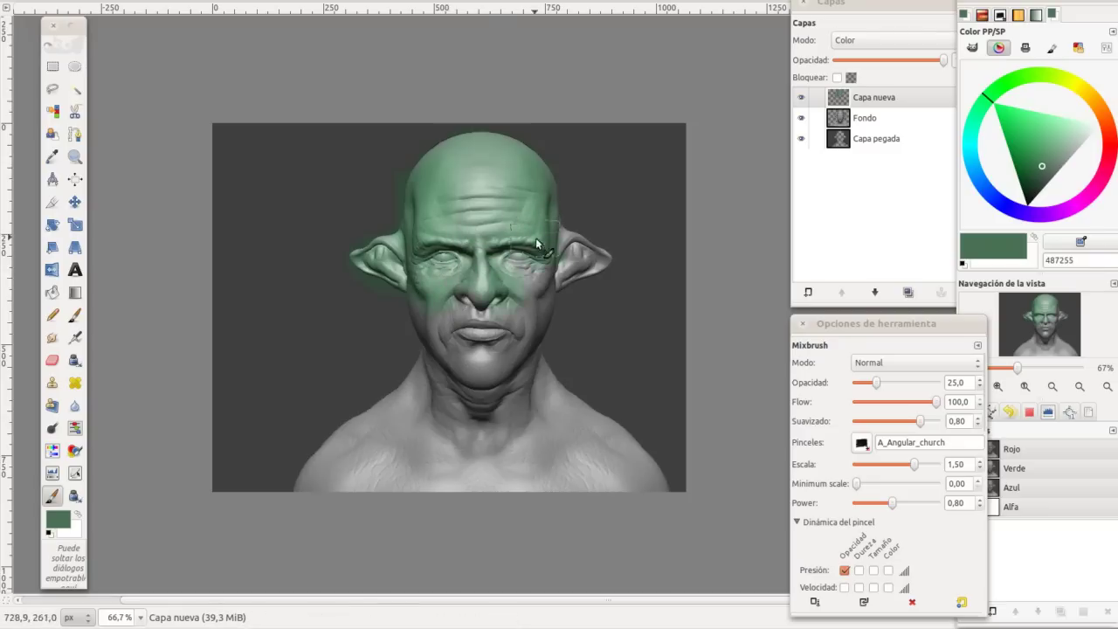
pyautogui.moveTo(566, 258); pyautogui.dragTo(607, 260)
pyautogui.moveTo(524, 326); pyautogui.dragTo(535, 342)
pyautogui.moveTo(541, 381)
pyautogui.mouseDown()
pyautogui.moveTo(503, 324)
pyautogui.moveTo(476, 336)
pyautogui.mouseUp()
pyautogui.moveTo(529, 437); pyautogui.dragTo(520, 353)
pyautogui.moveTo(549, 412); pyautogui.dragTo(582, 425)
pyautogui.moveTo(419, 407); pyautogui.dragTo(372, 421)
pyautogui.moveTo(331, 476); pyautogui.dragTo(417, 481)
pyautogui.moveTo(435, 434); pyautogui.dragTo(532, 444)
# Step: Shade the forehead, scalp, left eye, ear, neck and shoulder with darker green 354b3c
pyautogui.press('1')
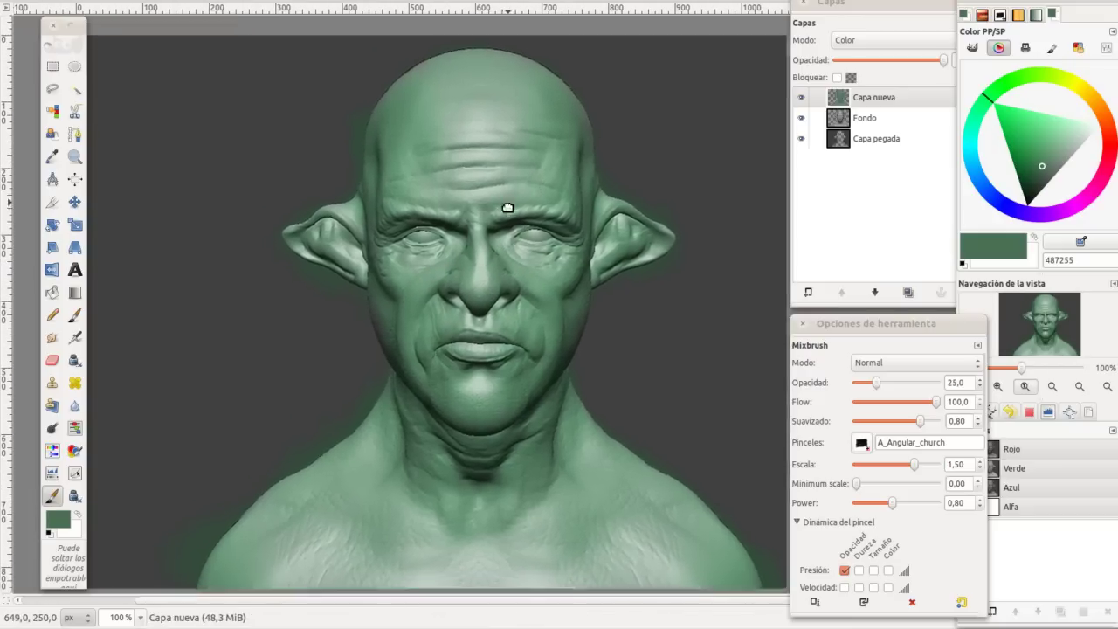
pyautogui.click(1036, 177)
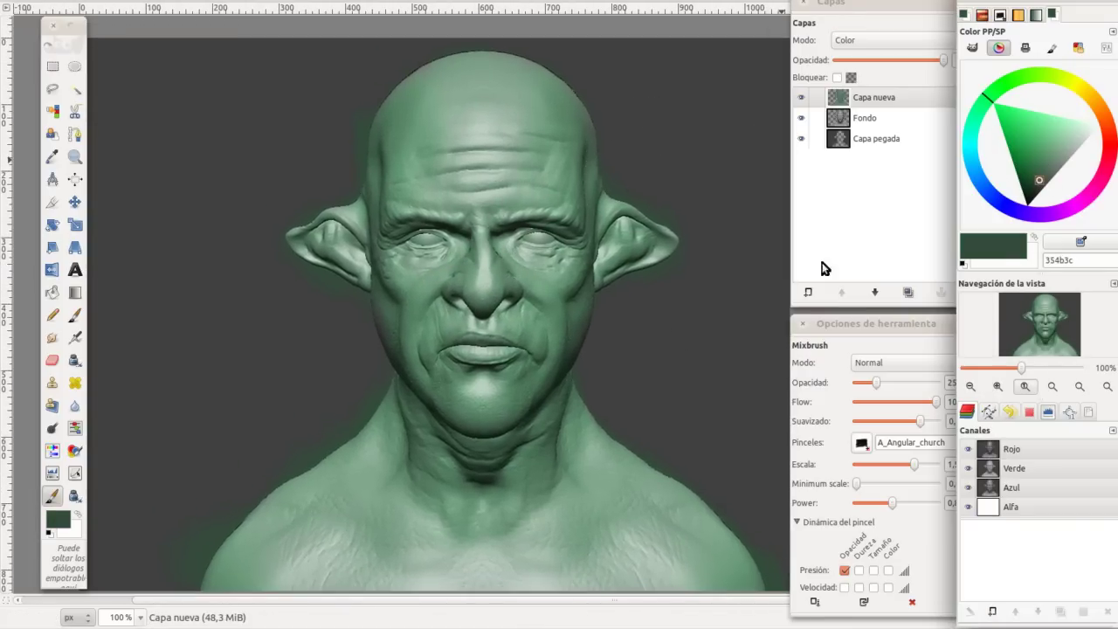
pyautogui.moveTo(484, 359); pyautogui.dragTo(429, 450)
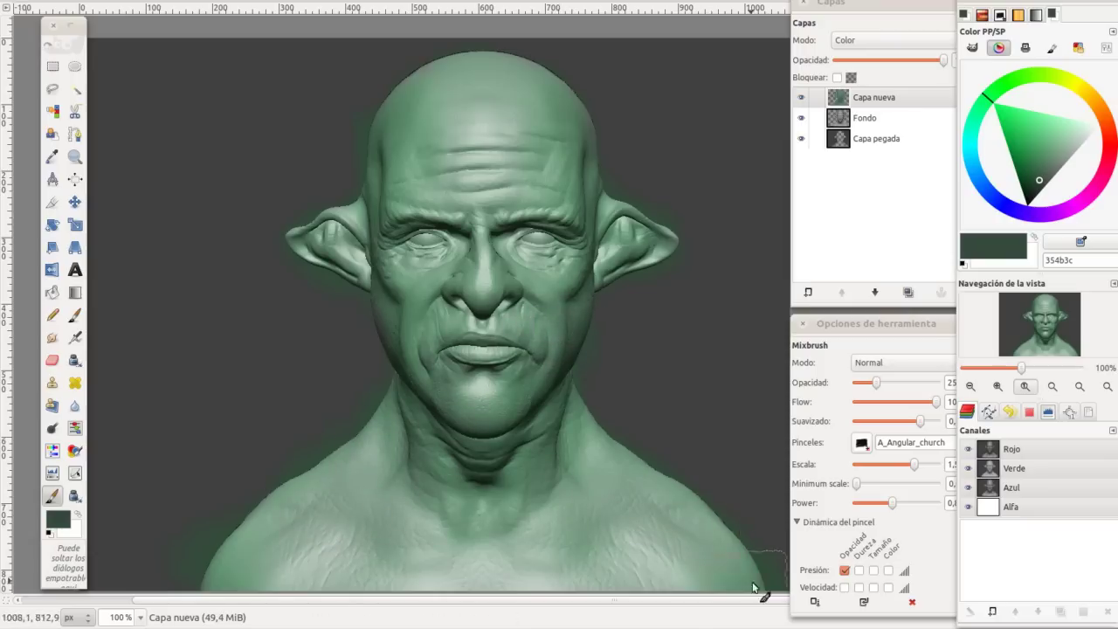
pyautogui.moveTo(425, 330); pyautogui.dragTo(477, 240)
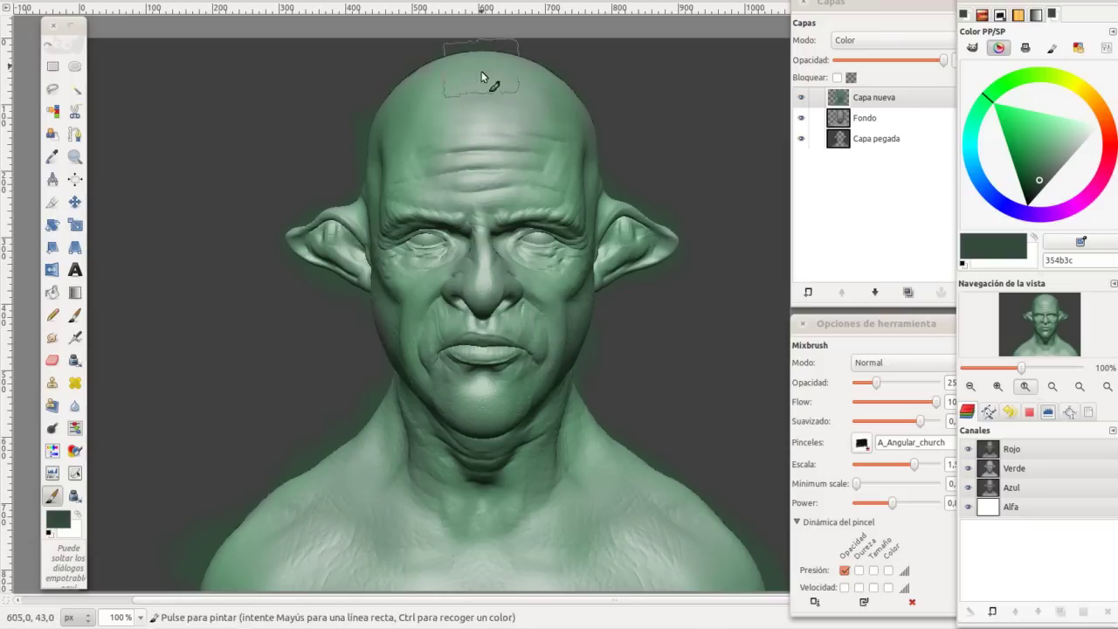
pyautogui.moveTo(543, 92); pyautogui.dragTo(415, 74)
pyautogui.moveTo(432, 116); pyautogui.dragTo(485, 195)
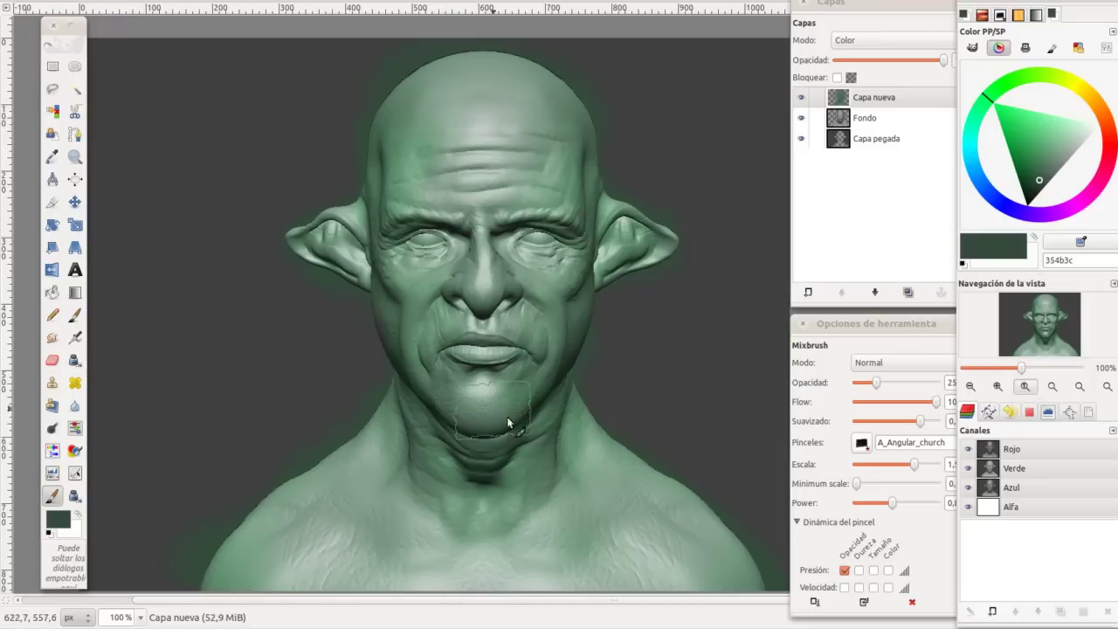
pyautogui.moveTo(499, 498); pyautogui.dragTo(427, 490)
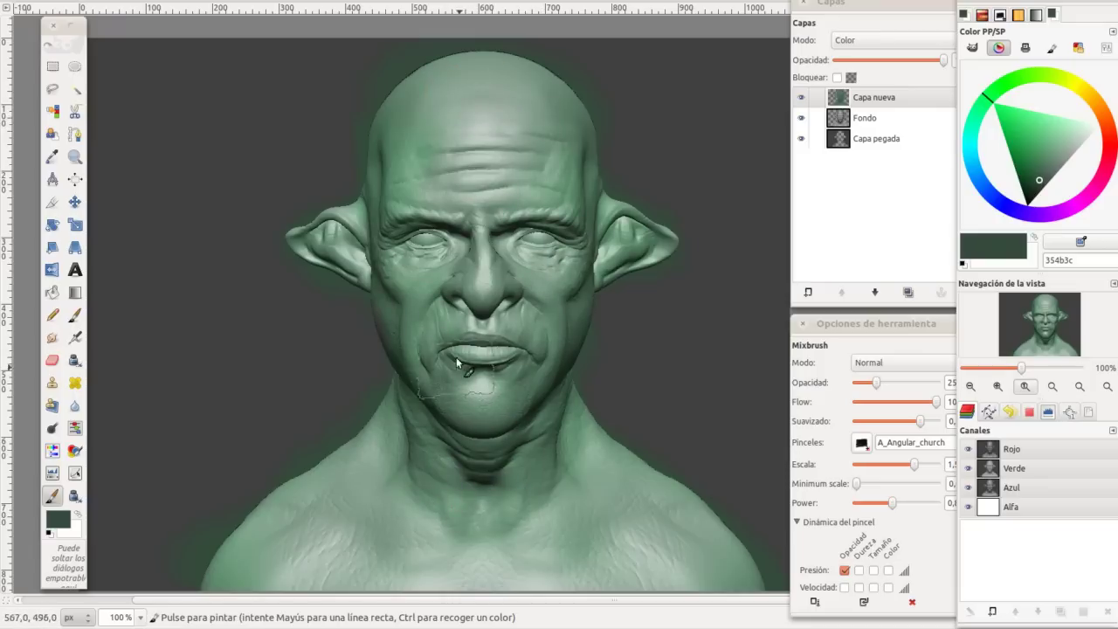
pyautogui.moveTo(494, 253); pyautogui.dragTo(412, 261)
pyautogui.moveTo(485, 214); pyautogui.dragTo(385, 245)
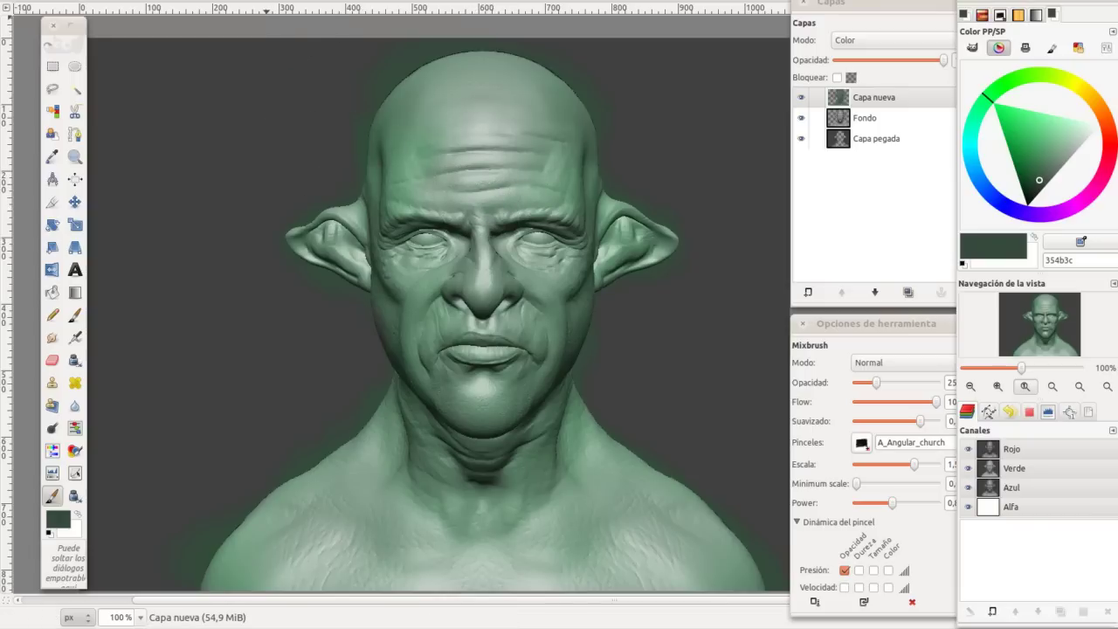
pyautogui.click(273, 2)
# Step: Apply Hue-Saturation to Capa nueva with hue -32, lightness -10 and saturation -15
pyautogui.click(284, 8)
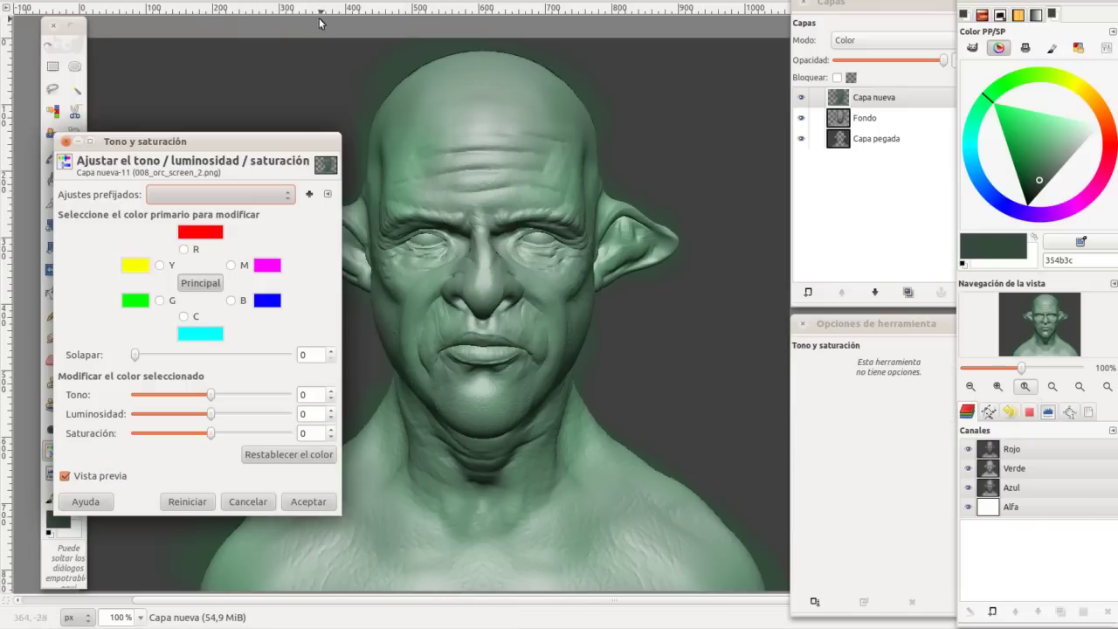
pyautogui.moveTo(207, 393)
pyautogui.mouseDown()
pyautogui.moveTo(197, 412)
pyautogui.moveTo(181, 413)
pyautogui.moveTo(191, 435)
pyautogui.moveTo(199, 427)
pyautogui.moveTo(180, 416)
pyautogui.moveTo(154, 417)
pyautogui.moveTo(249, 416)
pyautogui.moveTo(198, 417)
pyautogui.moveTo(198, 396)
pyautogui.mouseUp()
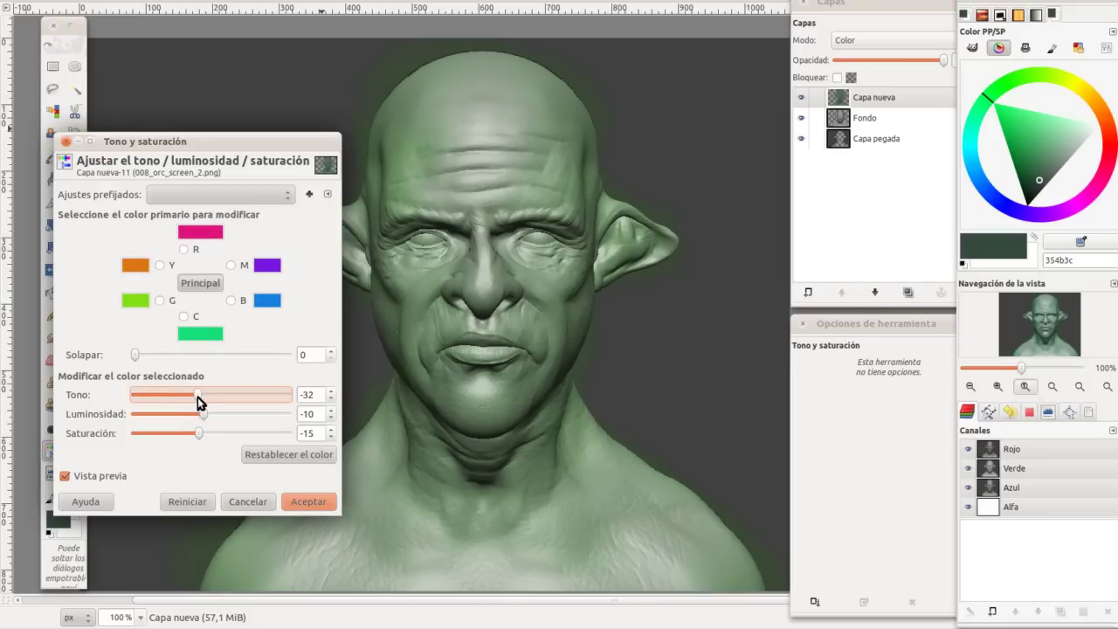
pyautogui.click(299, 500)
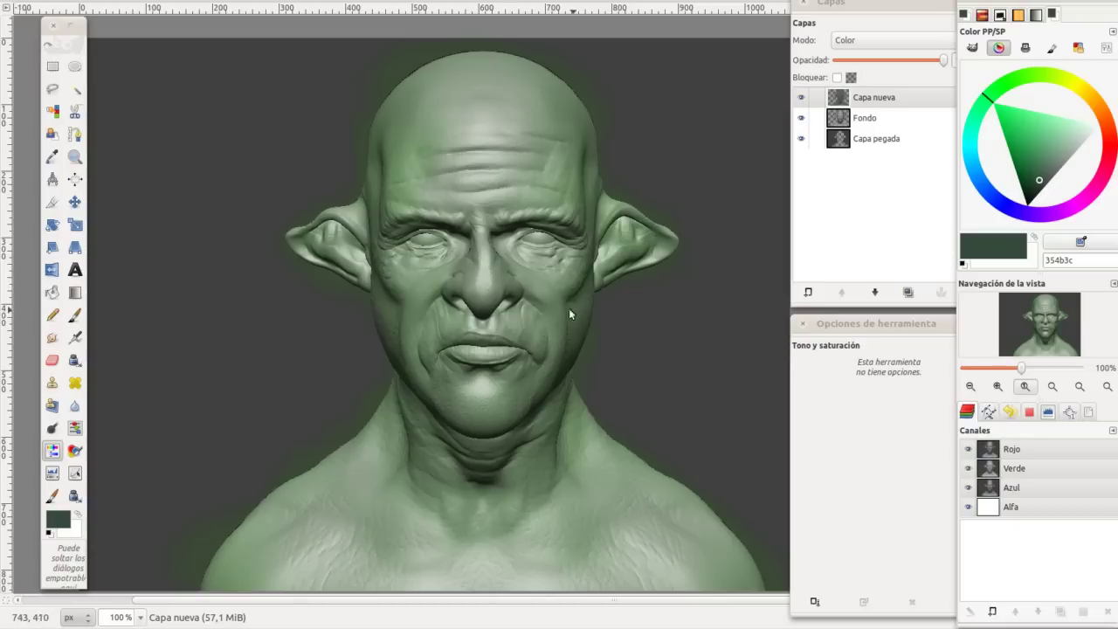
# Step: Fuzzy-select the background on Fondo, then clear the selection and activate Capa nueva
pyautogui.click(887, 99)
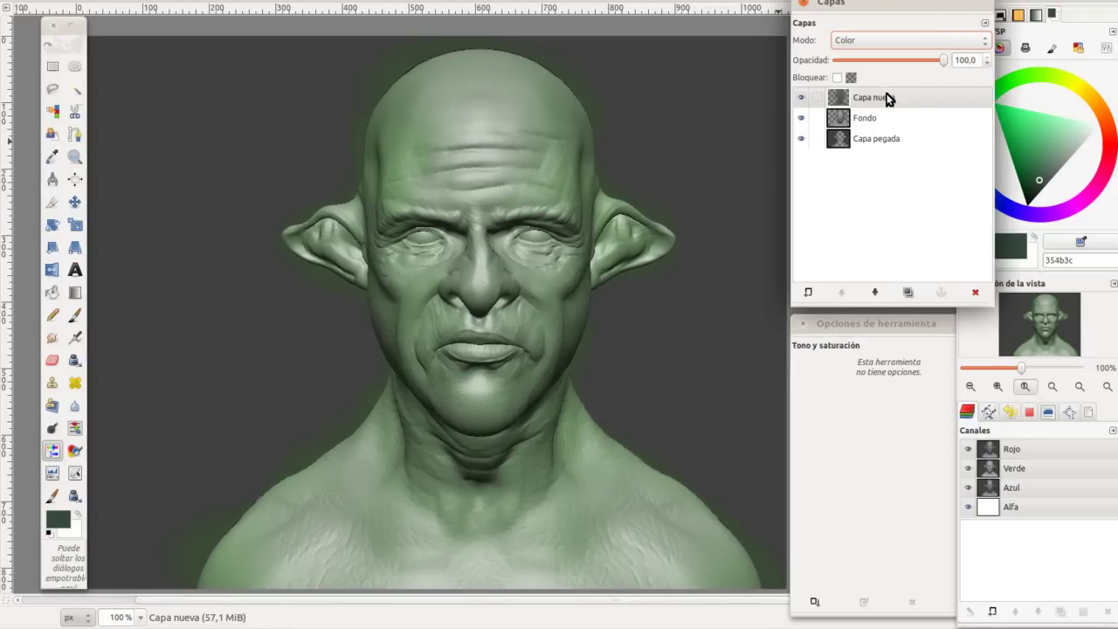
pyautogui.click(869, 118)
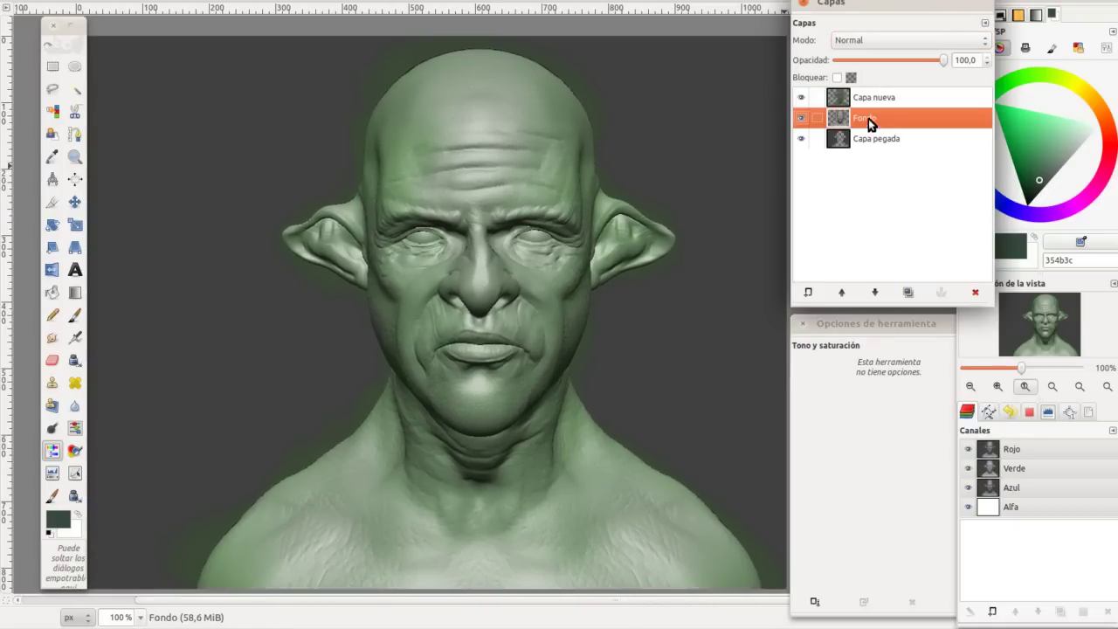
pyautogui.press('u')
pyautogui.click(671, 155)
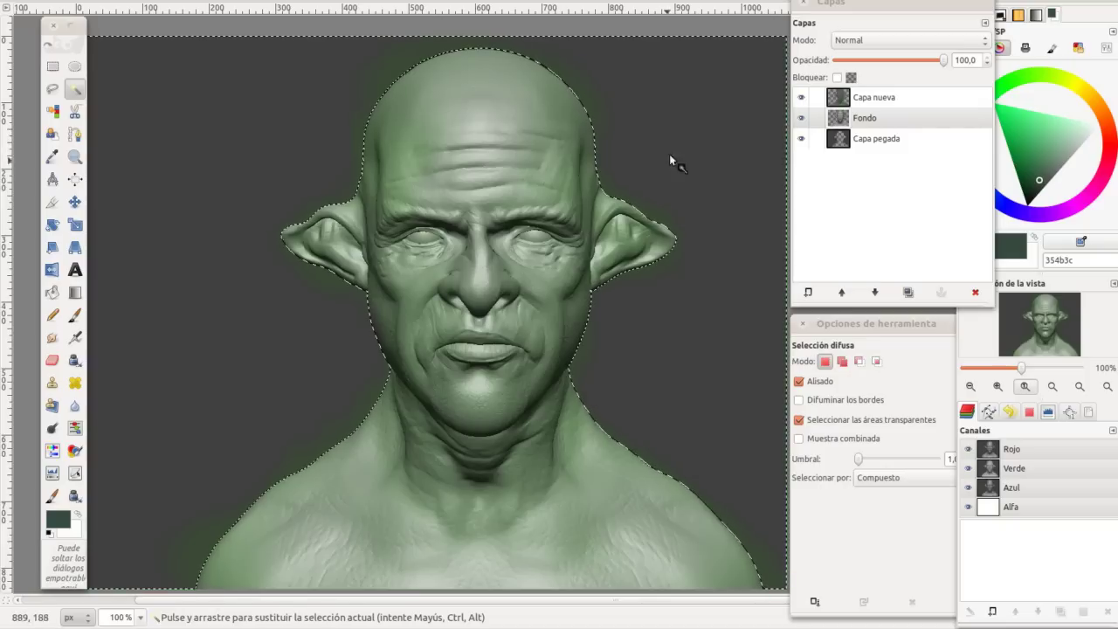
pyautogui.click(872, 97)
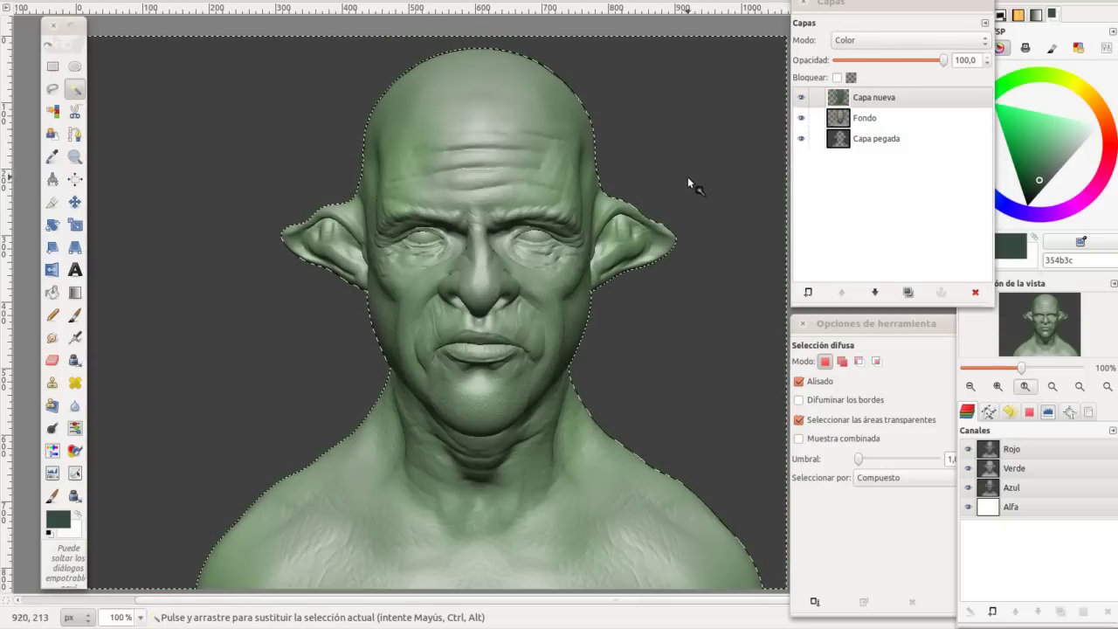
pyautogui.hotkey('ctrl', 'shift', 'a')
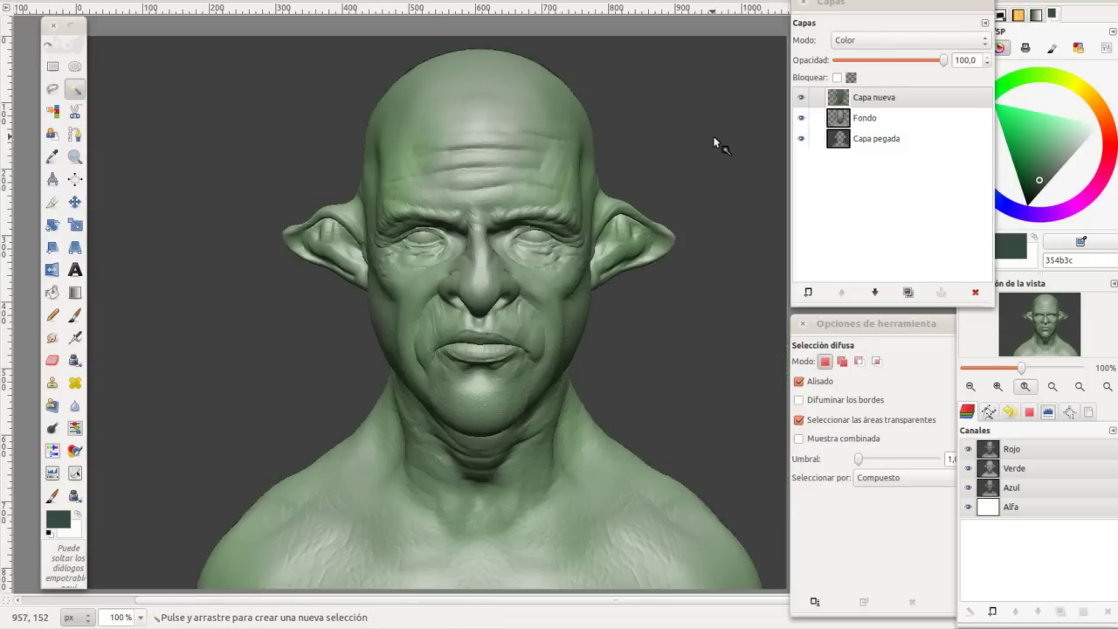
pyautogui.click(865, 98)
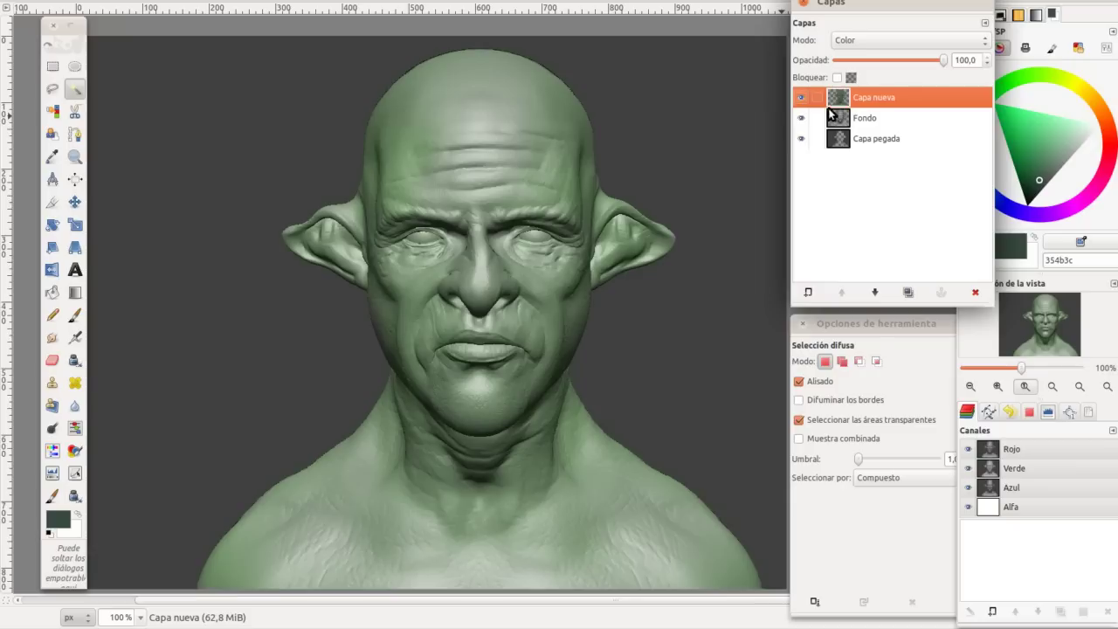
# Step: Add a white full-opacity layer mask to Capa nueva and select the eye and nose-bridge area
pyautogui.rightClick(903, 96)
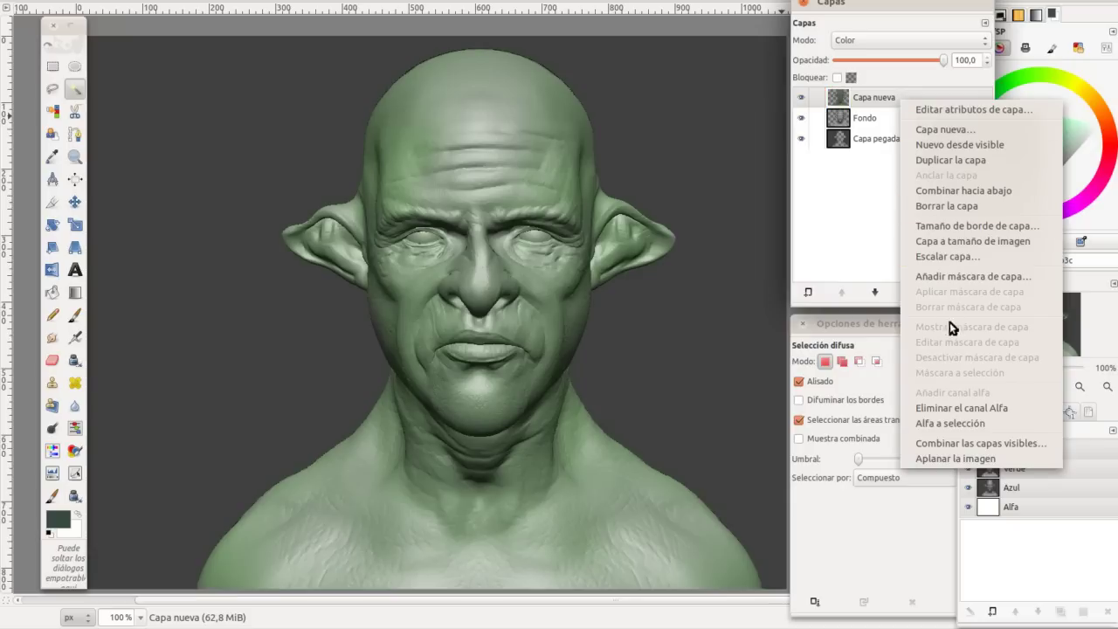
pyautogui.click(943, 278)
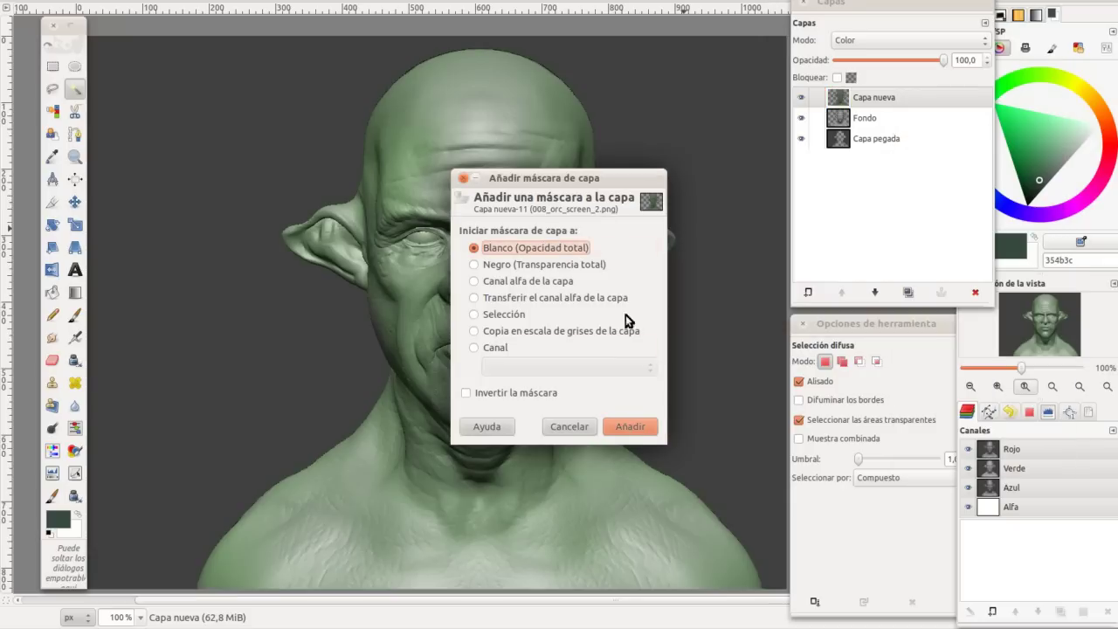
pyautogui.click(631, 425)
pyautogui.scroll(1, 612, 374)
pyautogui.scroll(1, 580, 310)
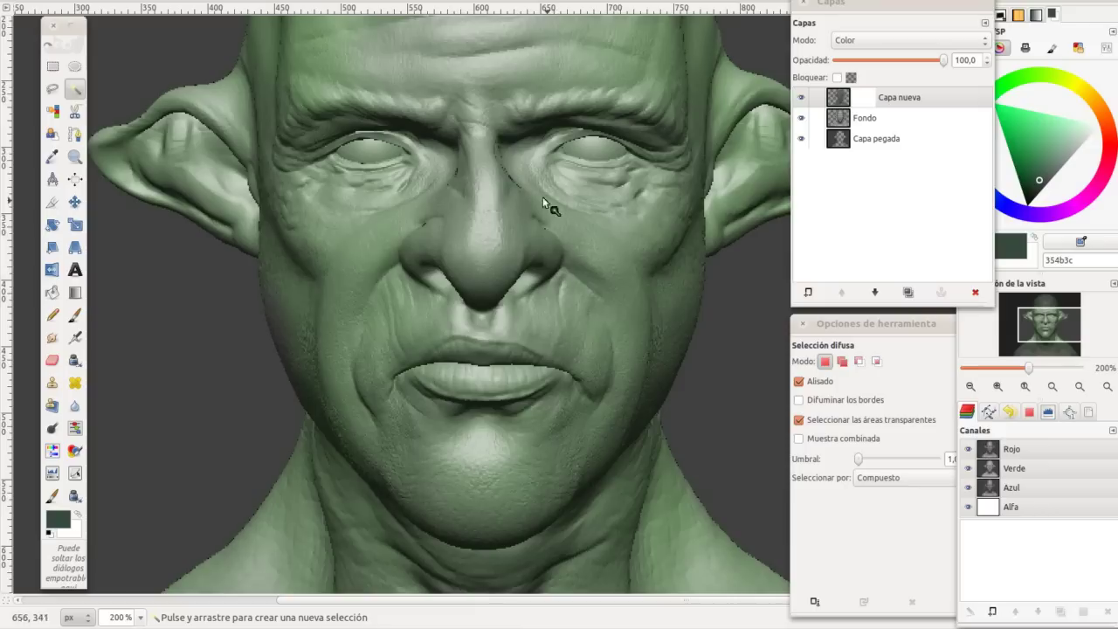
pyautogui.click(513, 233)
pyautogui.scroll(1, 513, 233)
pyautogui.press('p')
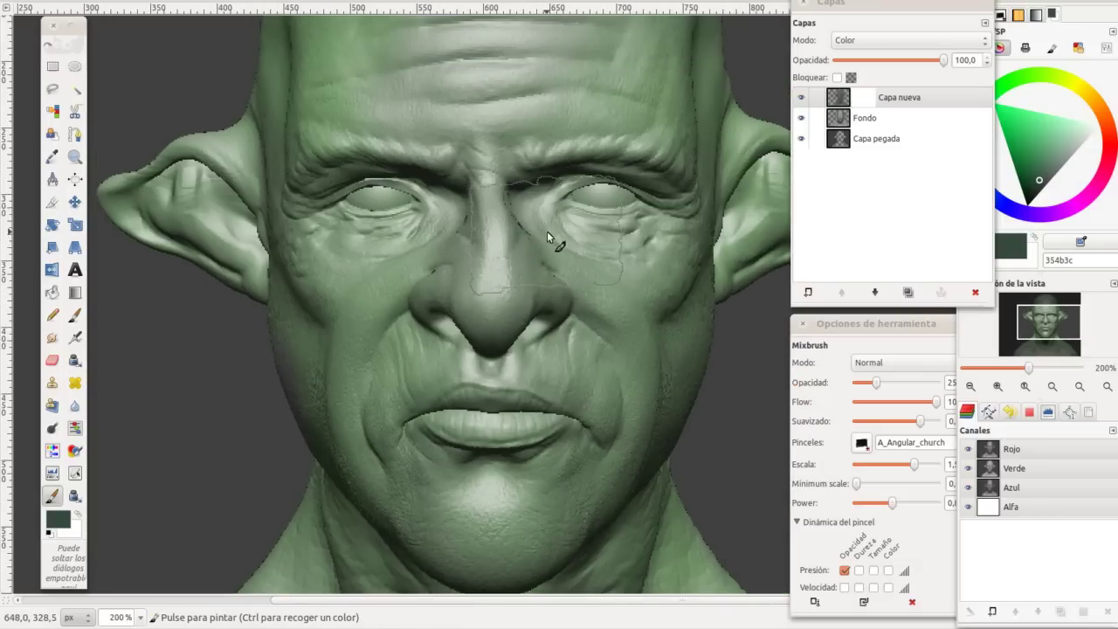
# Step: Paint black on the Capa nueva mask over both eyeballs, then return to the layer itself
pyautogui.click(49, 530)
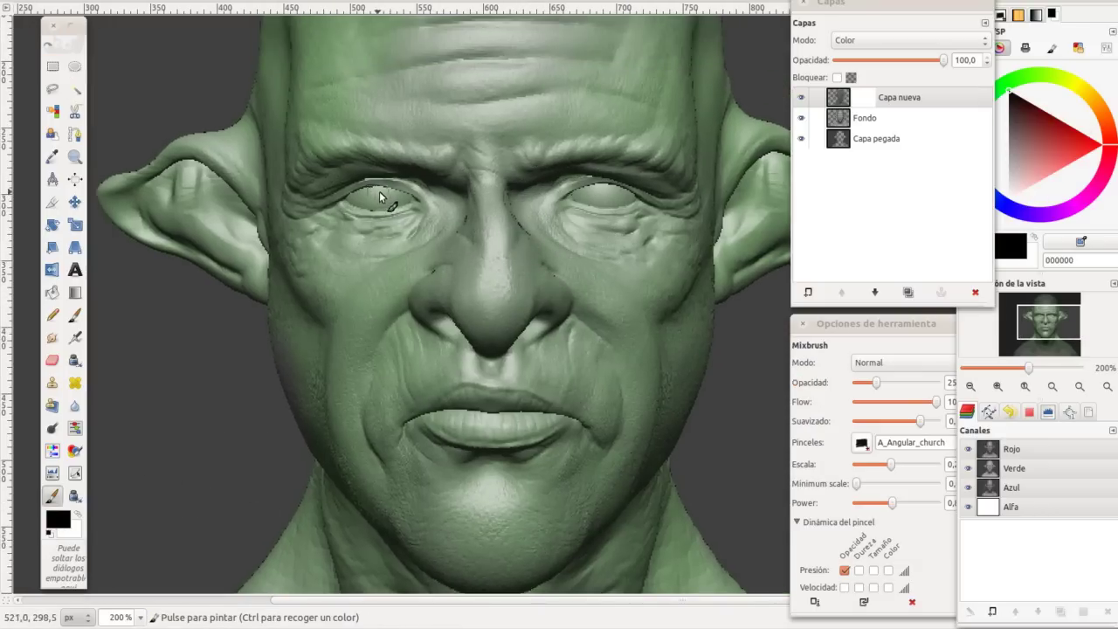
pyautogui.moveTo(371, 199); pyautogui.dragTo(357, 199)
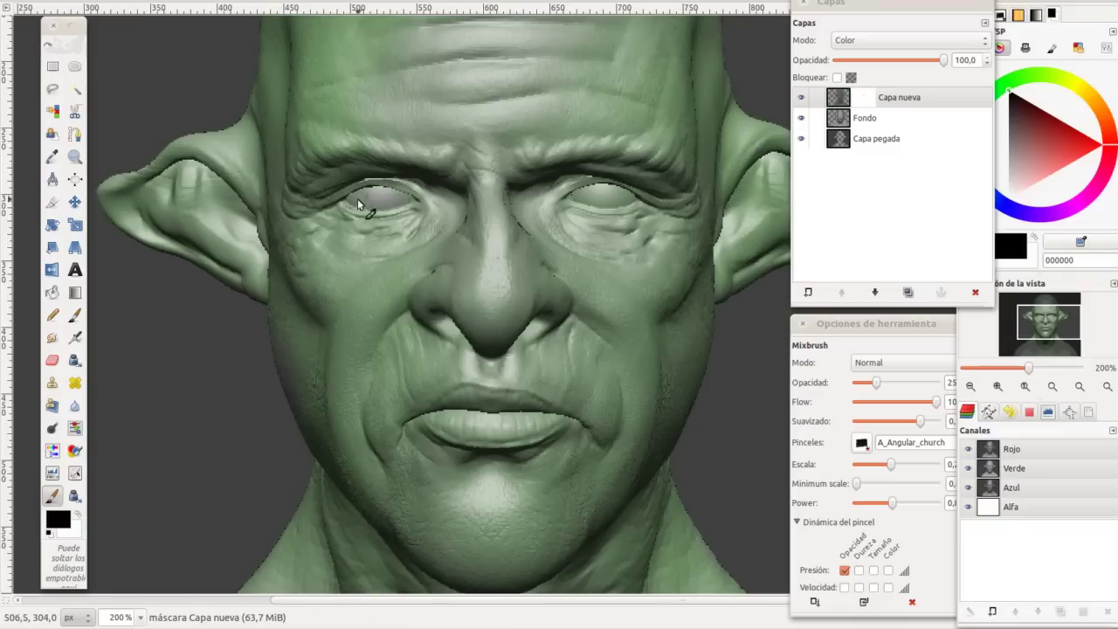
pyautogui.click(402, 198)
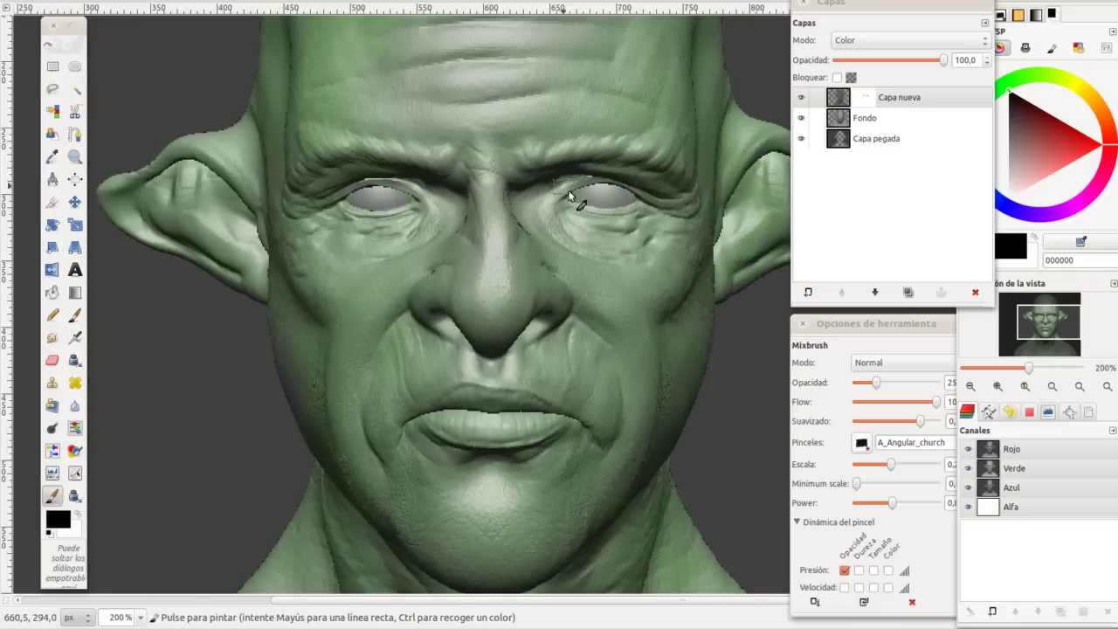
pyautogui.scroll(1, 490, 130)
pyautogui.click(838, 98)
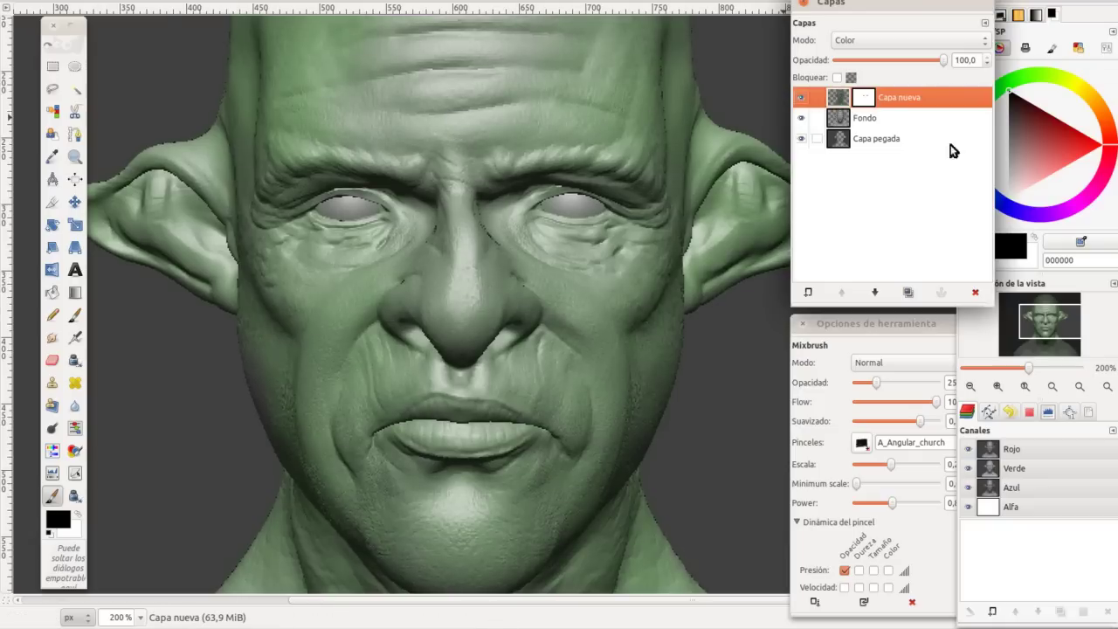
# Step: Paint reddish-brown 6a5151 over the inner eye corner, left eye and brow, nose-to-mouth area and forehead
pyautogui.click(1020, 129)
pyautogui.click(1019, 131)
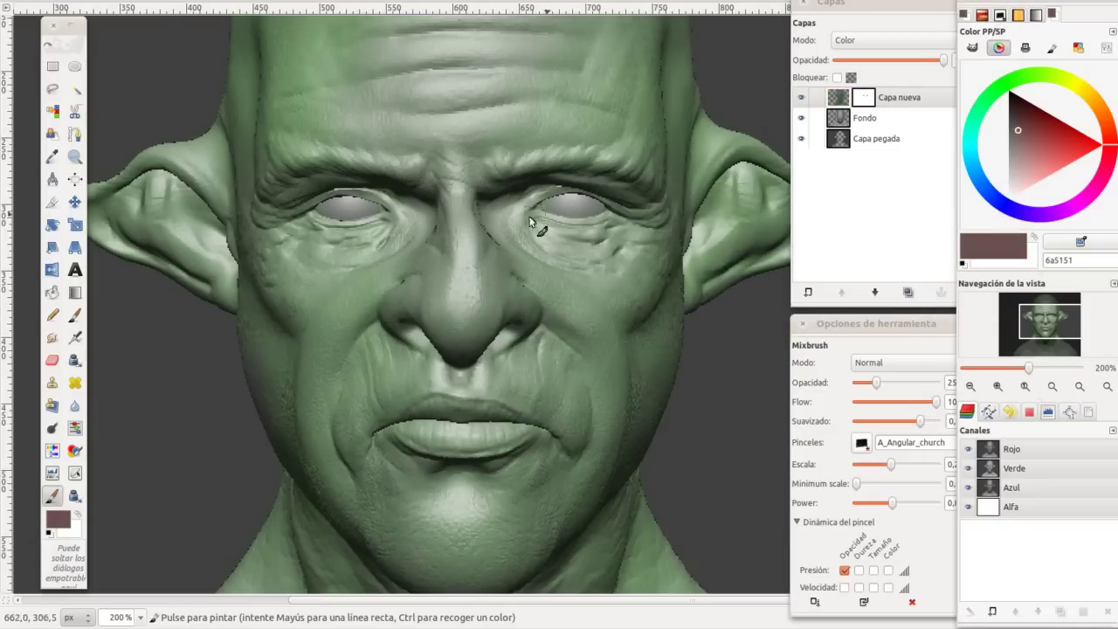
pyautogui.moveTo(541, 206); pyautogui.dragTo(531, 202)
pyautogui.press('1')
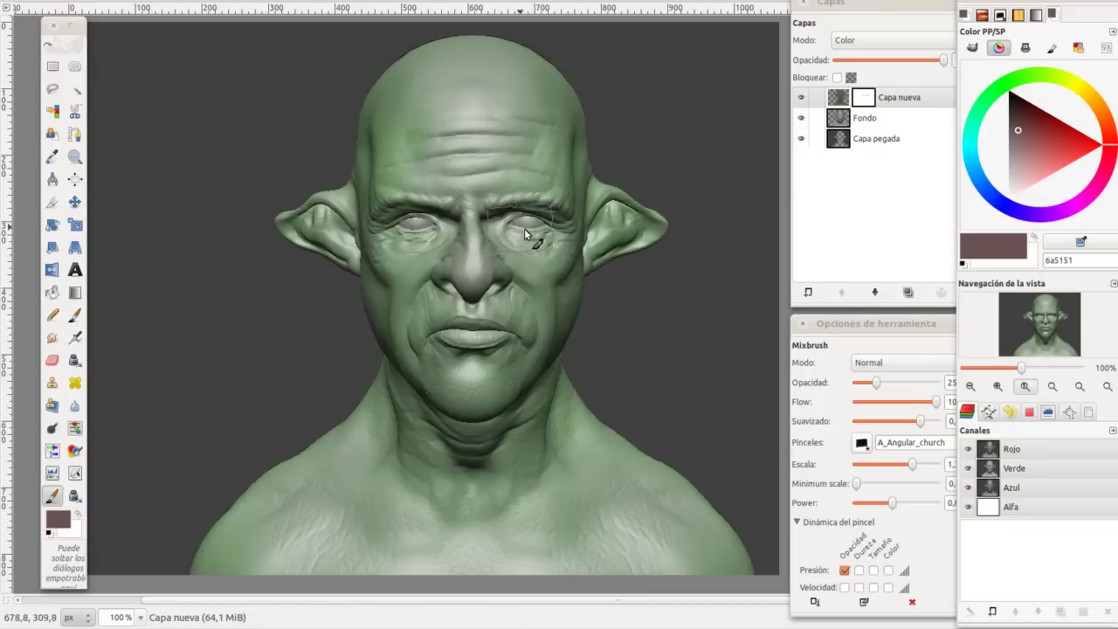
pyautogui.moveTo(429, 236)
pyautogui.mouseDown()
pyautogui.moveTo(411, 250)
pyautogui.moveTo(470, 234)
pyautogui.mouseUp()
pyautogui.moveTo(498, 292)
pyautogui.mouseDown()
pyautogui.moveTo(493, 314)
pyautogui.moveTo(511, 328)
pyautogui.moveTo(513, 313)
pyautogui.moveTo(442, 288)
pyautogui.moveTo(542, 297)
pyautogui.mouseUp()
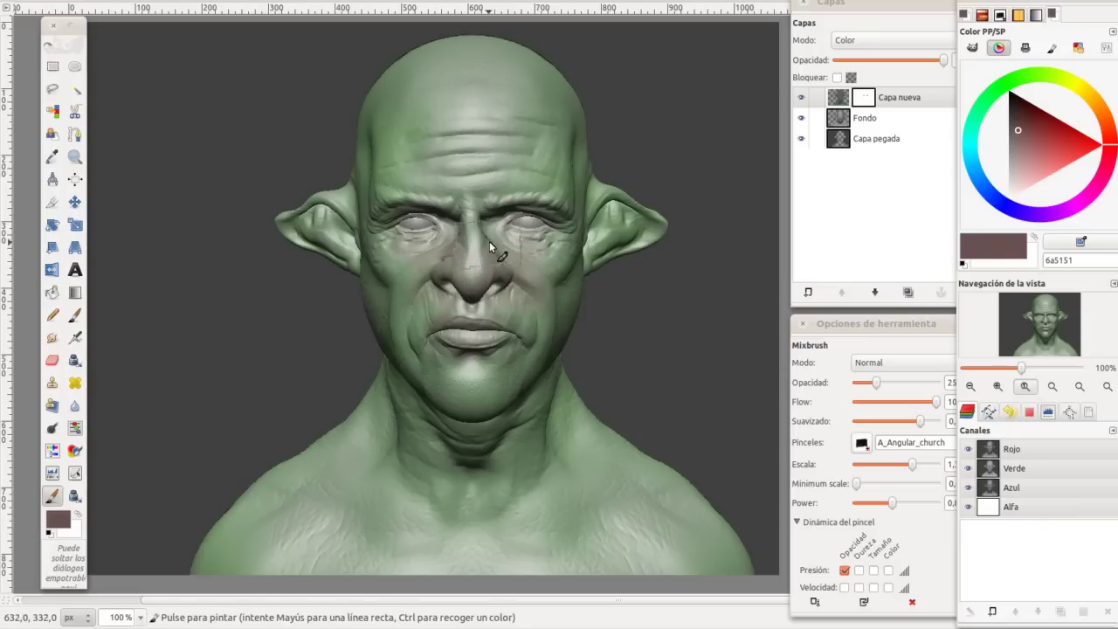
pyautogui.moveTo(469, 230); pyautogui.dragTo(472, 227)
pyautogui.moveTo(489, 147)
pyautogui.mouseDown()
pyautogui.moveTo(469, 149)
pyautogui.moveTo(402, 214)
pyautogui.mouseUp()
# Step: Lower the Mixbrush opacity to 5.0 in Tool Options
pyautogui.press('ctrl')
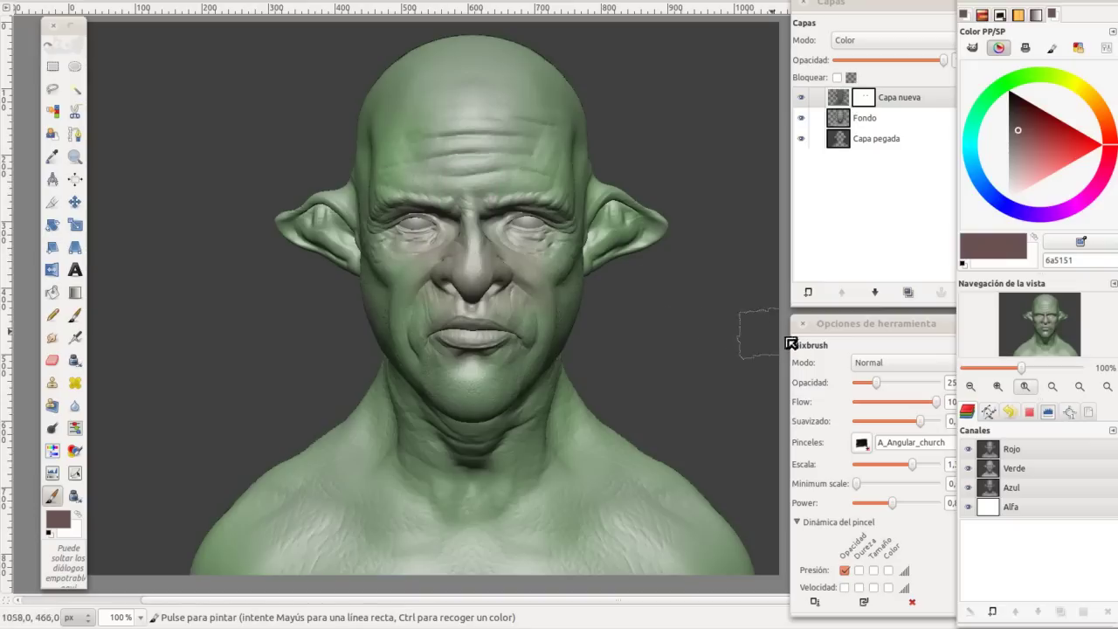
pyautogui.click(856, 384)
pyautogui.moveTo(860, 385); pyautogui.dragTo(857, 386)
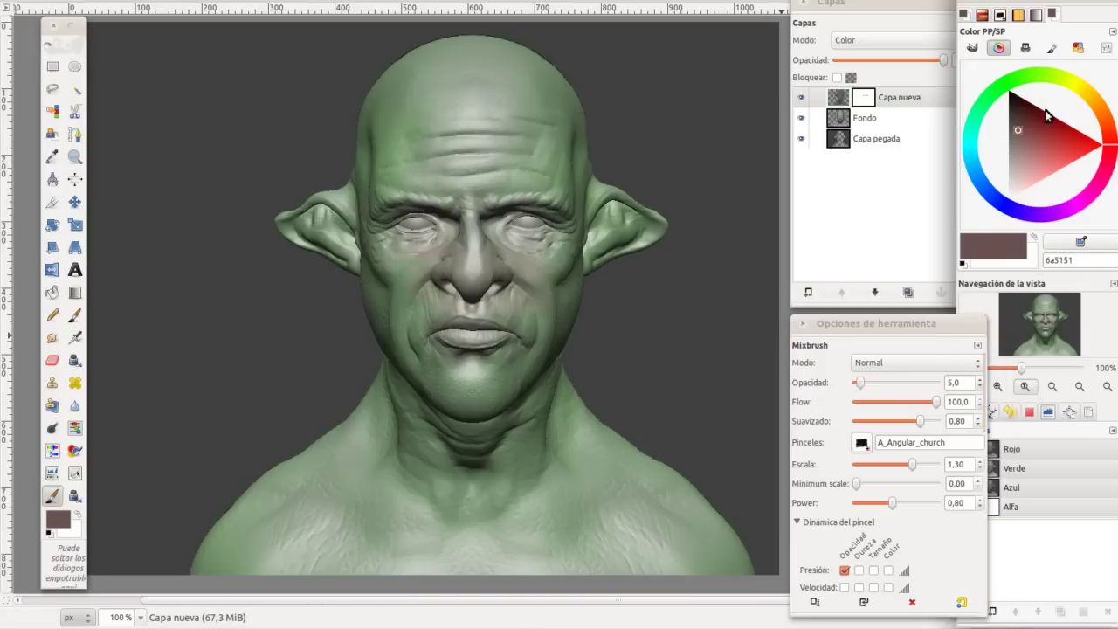
# Step: Pick red-brown 503030 and faintly tint the brows, forehead, ears, cheeks and chin
pyautogui.click(1024, 117)
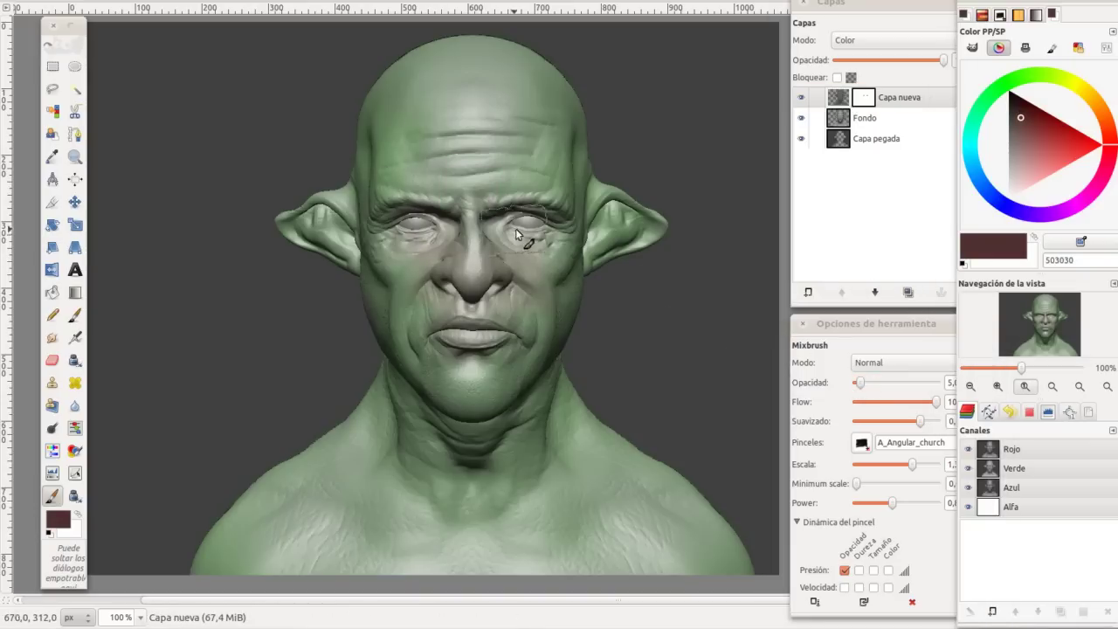
pyautogui.moveTo(453, 217); pyautogui.dragTo(469, 234)
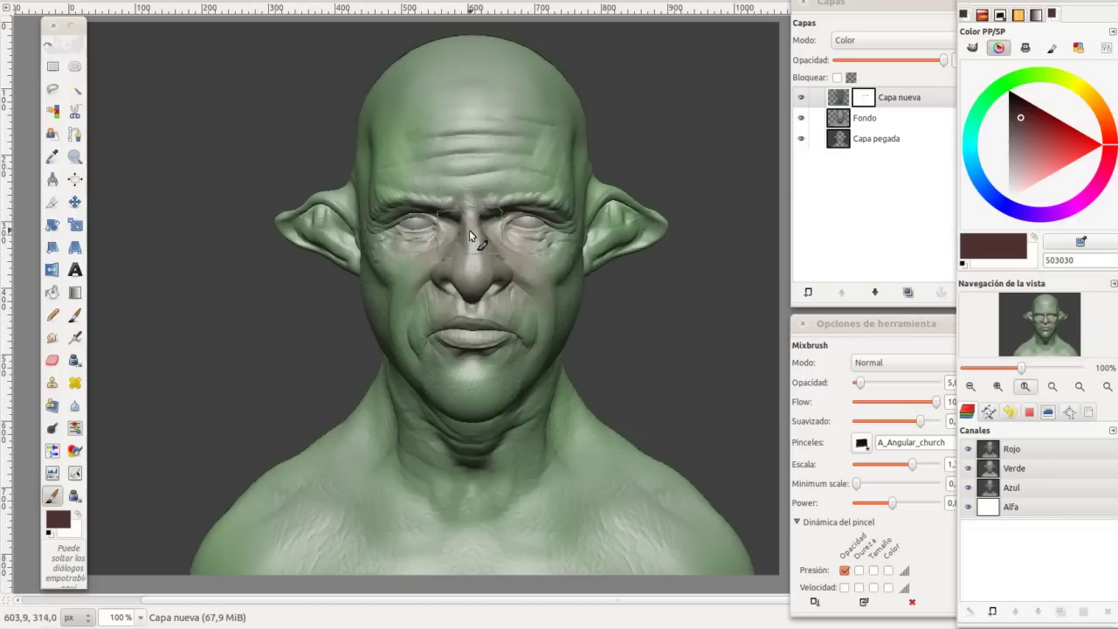
pyautogui.moveTo(544, 187)
pyautogui.mouseDown()
pyautogui.moveTo(461, 112)
pyautogui.moveTo(503, 96)
pyautogui.mouseUp()
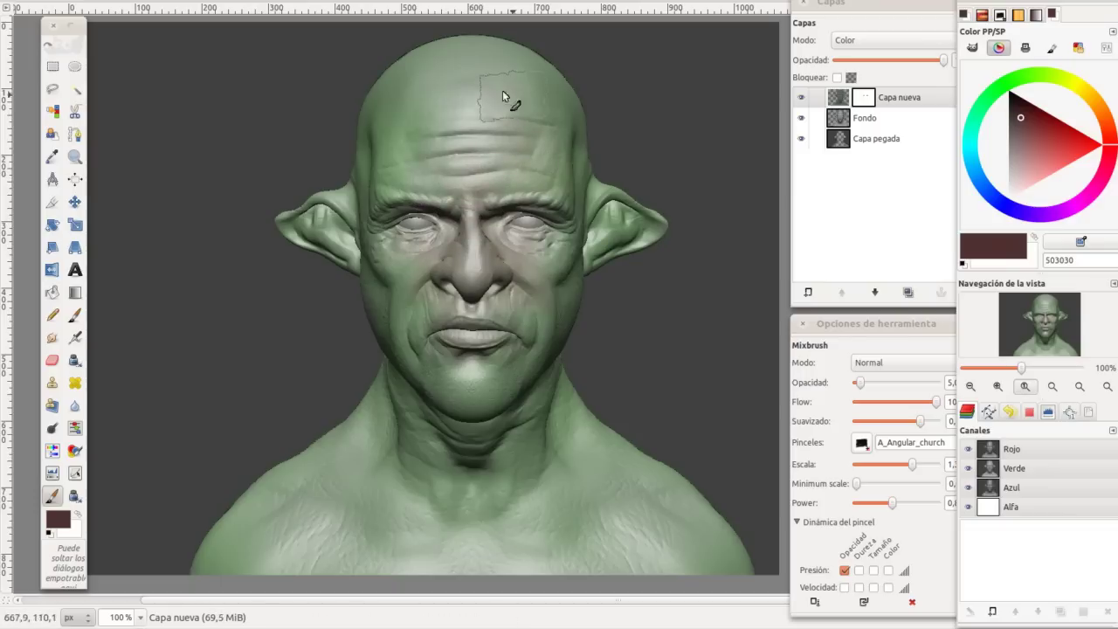
pyautogui.moveTo(384, 199); pyautogui.dragTo(542, 174)
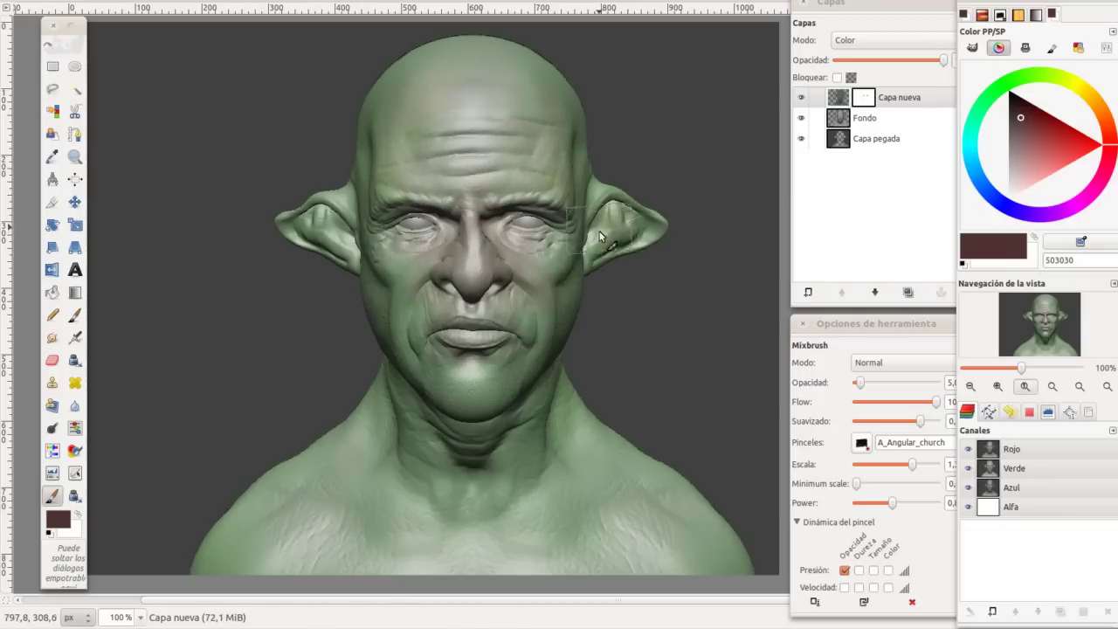
pyautogui.moveTo(353, 240); pyautogui.dragTo(330, 203)
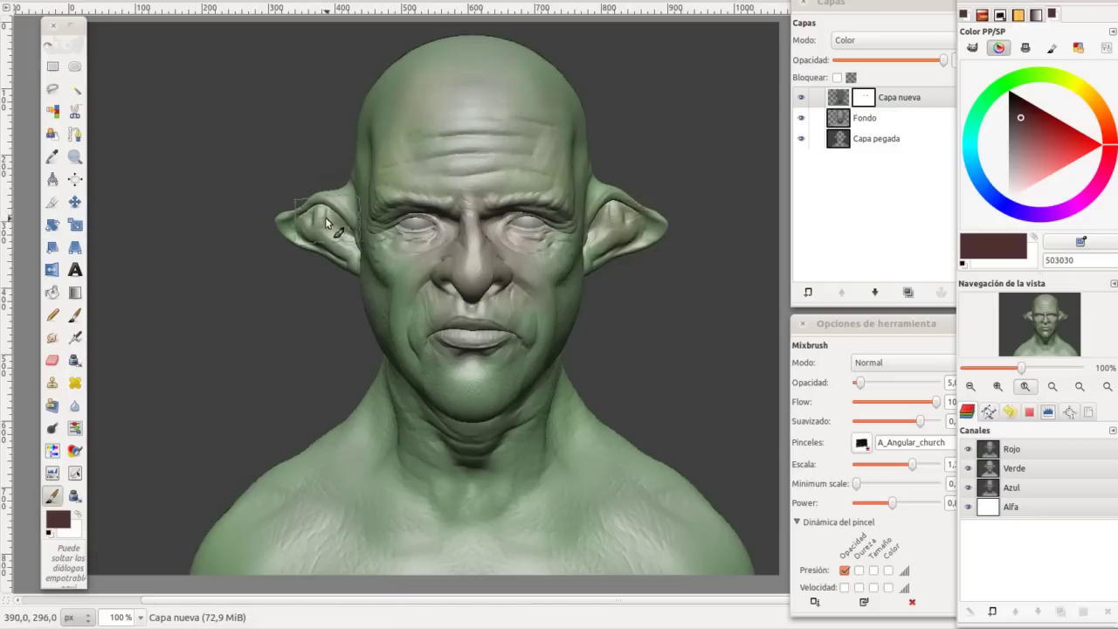
pyautogui.moveTo(400, 287); pyautogui.dragTo(414, 292)
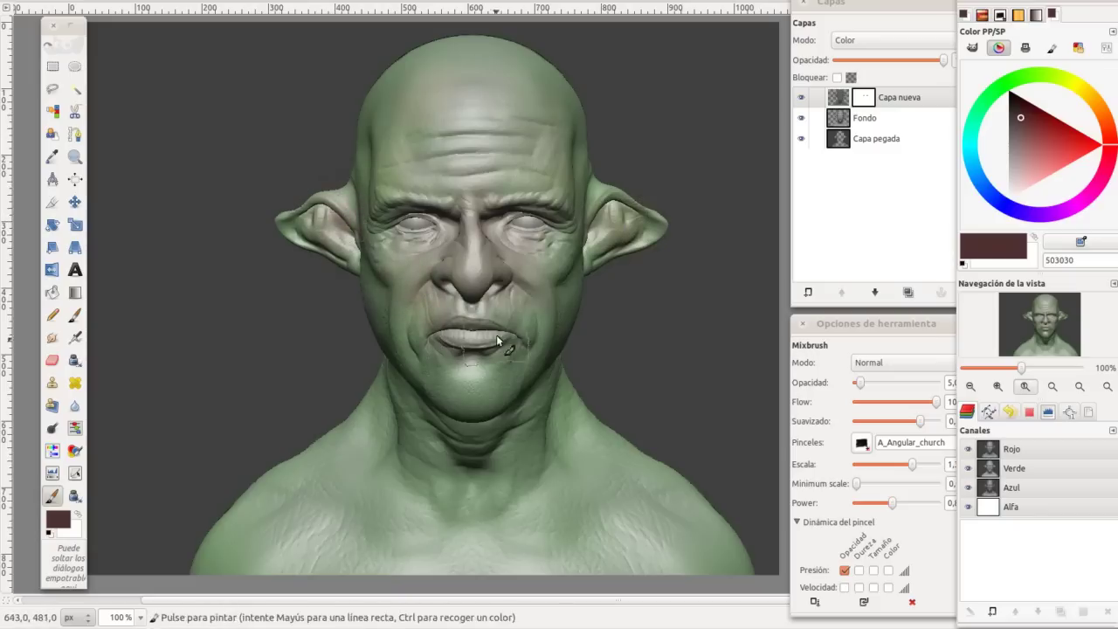
pyautogui.moveTo(457, 363); pyautogui.dragTo(538, 292)
pyautogui.moveTo(518, 366)
pyautogui.mouseDown()
pyautogui.moveTo(481, 408)
pyautogui.moveTo(384, 310)
pyautogui.mouseUp()
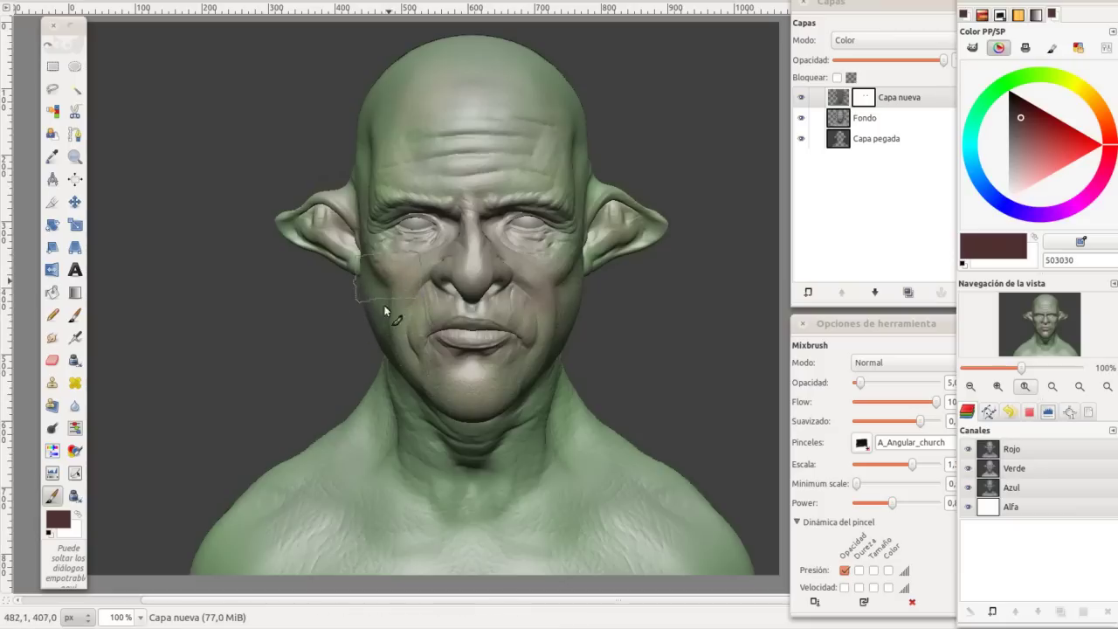
# Step: Add faint 503030 tint near the left eye, across the forehead, crown, cheeks, neck and jaw
pyautogui.moveTo(385, 210); pyautogui.dragTo(399, 191)
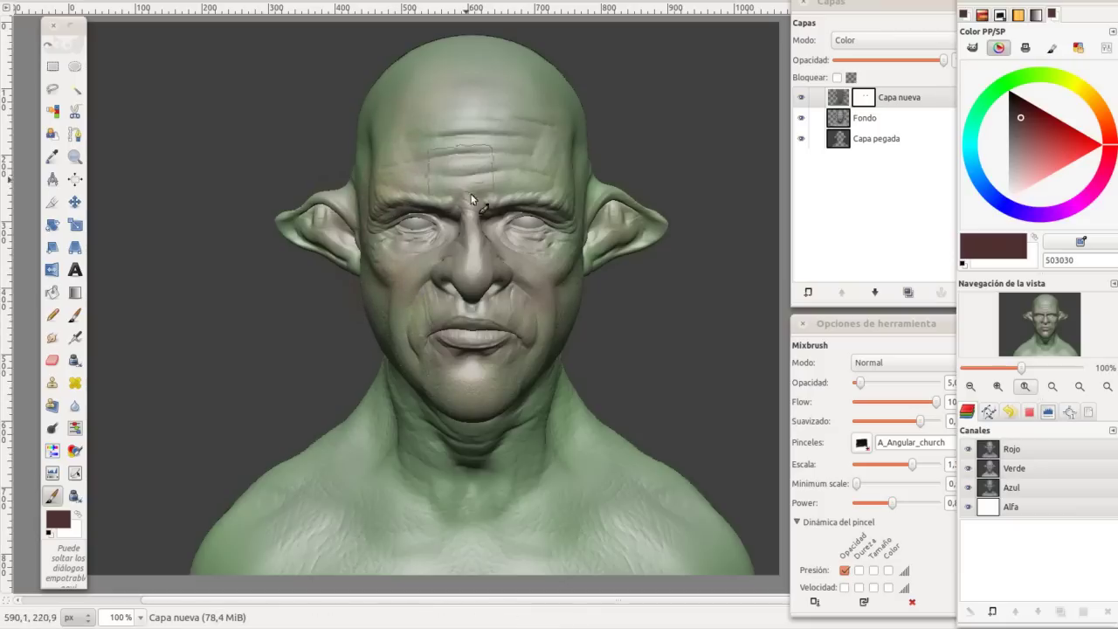
pyautogui.moveTo(437, 130); pyautogui.dragTo(538, 161)
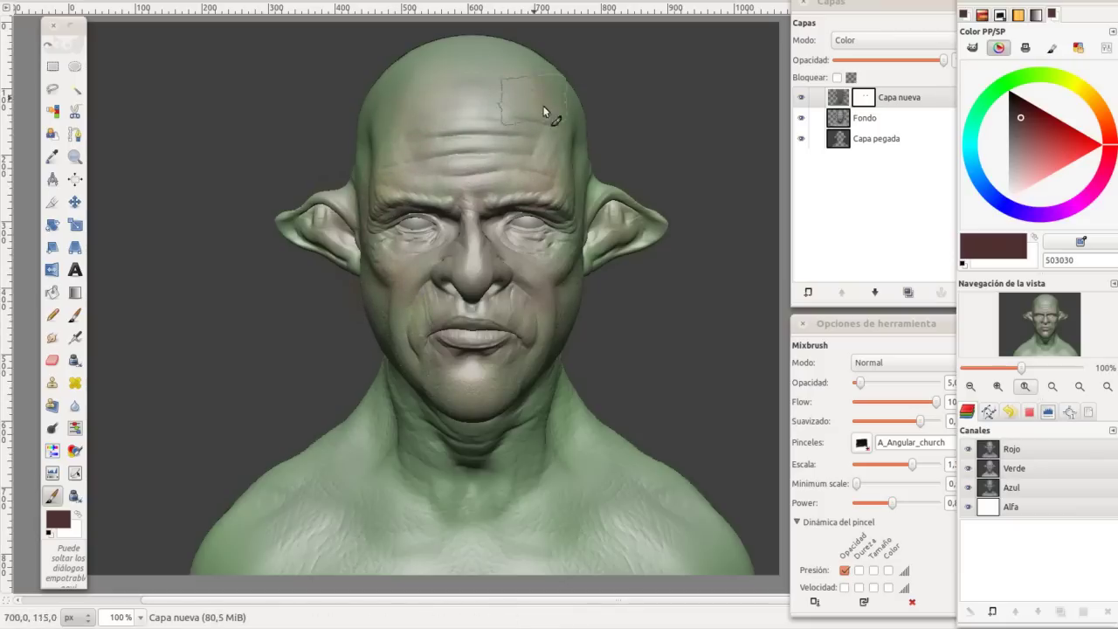
pyautogui.moveTo(481, 79); pyautogui.dragTo(411, 113)
pyautogui.moveTo(393, 179); pyautogui.dragTo(539, 286)
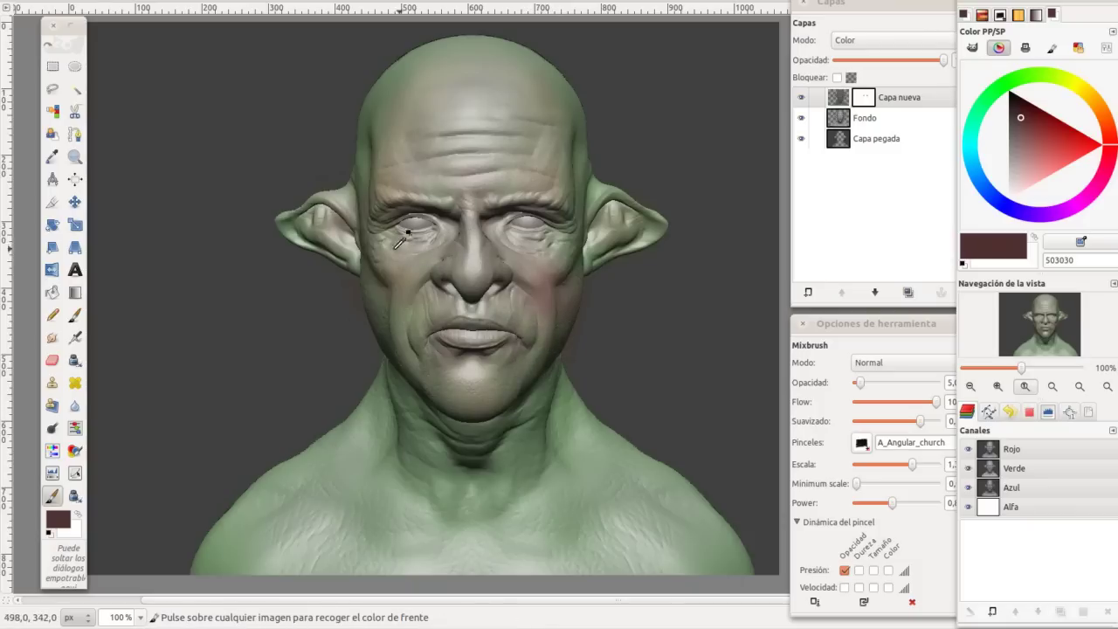
pyautogui.moveTo(400, 337); pyautogui.dragTo(382, 329)
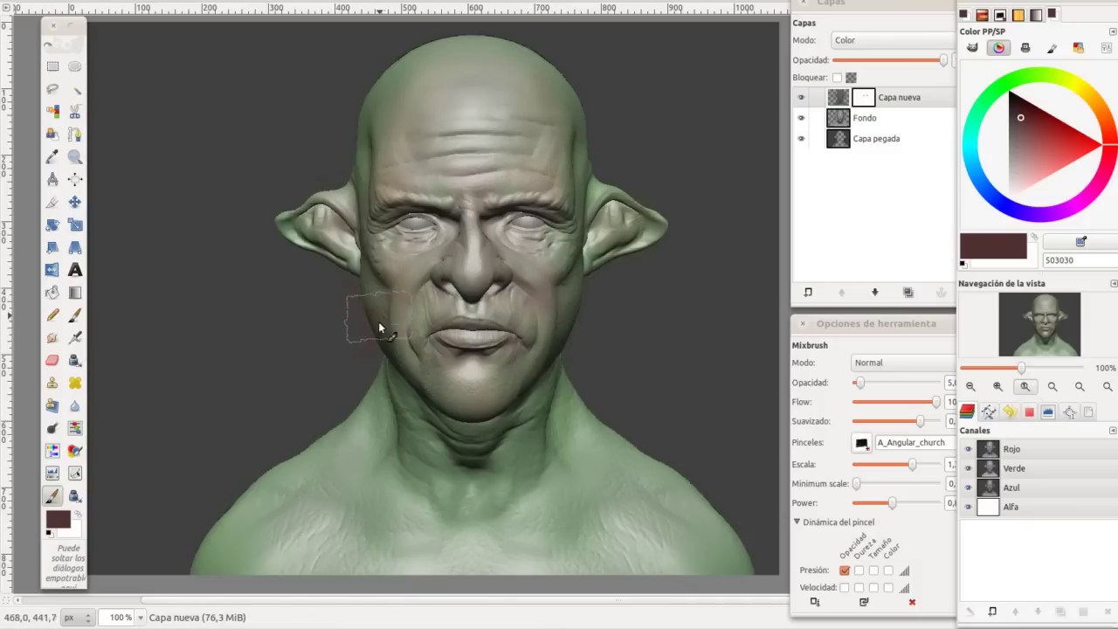
pyautogui.moveTo(535, 347); pyautogui.dragTo(550, 355)
pyautogui.moveTo(442, 411); pyautogui.dragTo(467, 455)
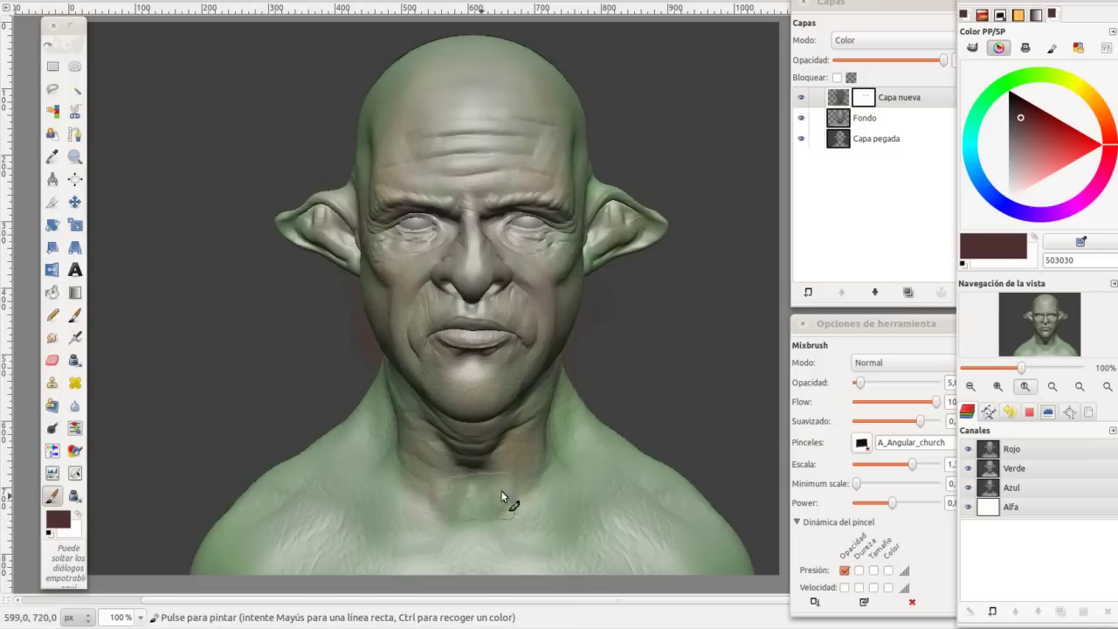
pyautogui.moveTo(524, 367); pyautogui.dragTo(567, 398)
pyautogui.moveTo(445, 385)
pyautogui.mouseDown()
pyautogui.moveTo(402, 389)
pyautogui.moveTo(415, 439)
pyautogui.mouseUp()
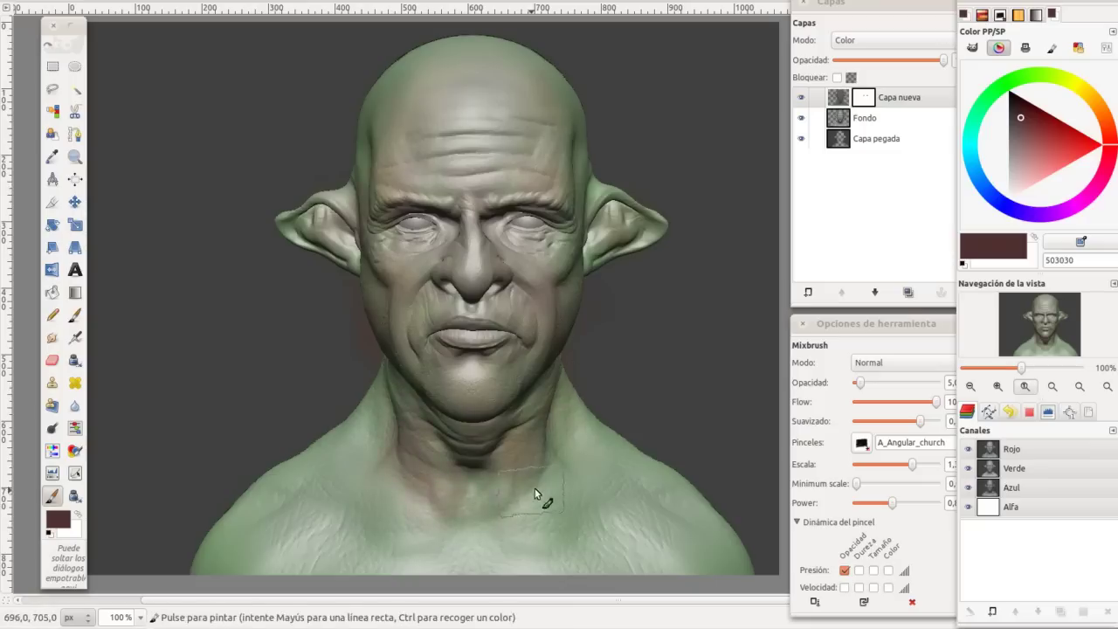
# Step: Layer more faint 503030 tint around the right eye, brow, temples, forehead, ears and cheeks
pyautogui.moveTo(521, 301); pyautogui.dragTo(539, 229)
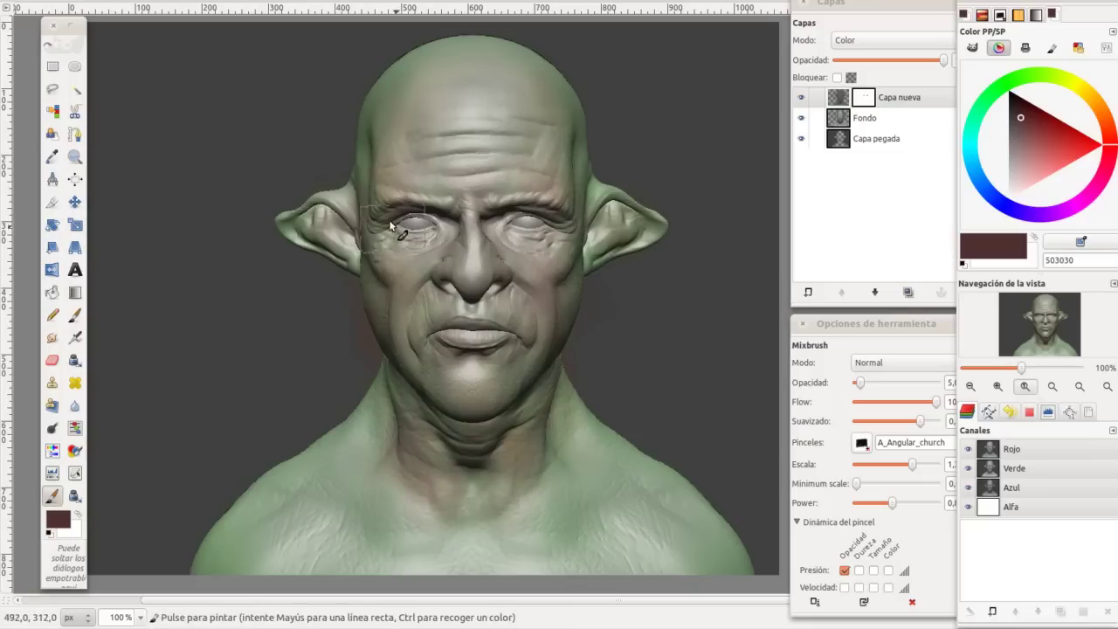
pyautogui.moveTo(568, 131); pyautogui.dragTo(552, 173)
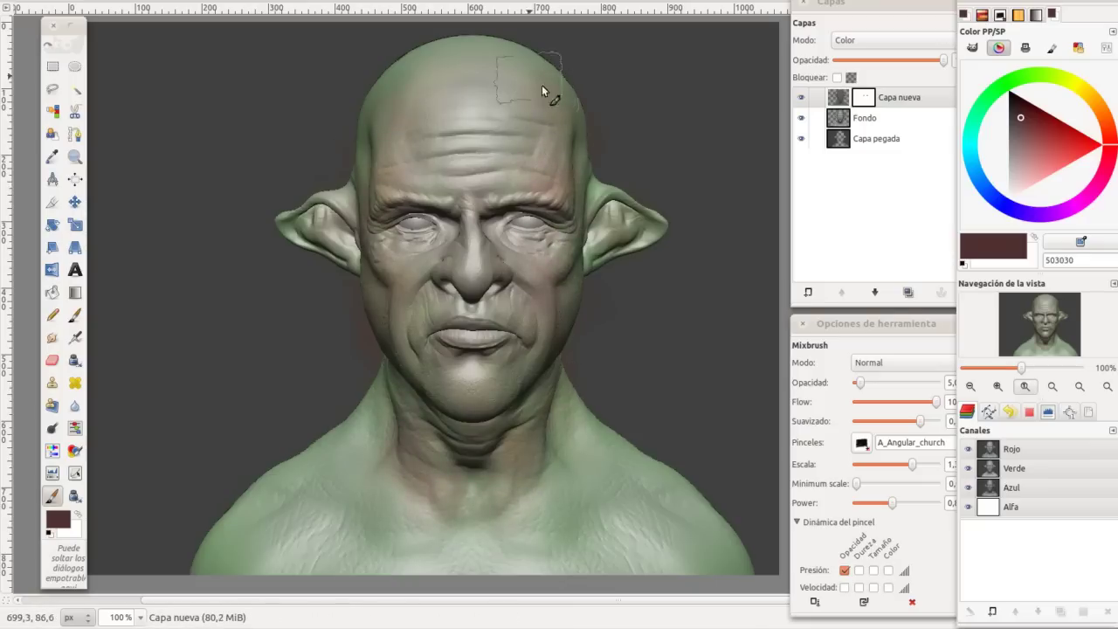
pyautogui.moveTo(375, 114)
pyautogui.mouseDown()
pyautogui.moveTo(366, 205)
pyautogui.moveTo(555, 154)
pyautogui.mouseUp()
pyautogui.moveTo(546, 114); pyautogui.dragTo(527, 159)
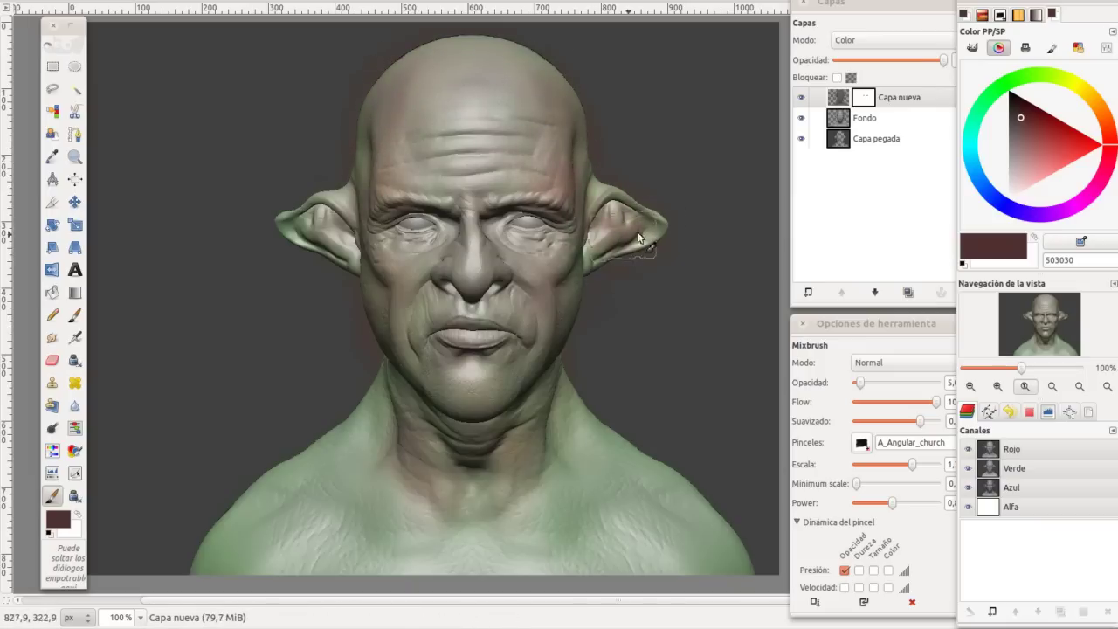
pyautogui.moveTo(342, 231)
pyautogui.mouseDown()
pyautogui.moveTo(317, 238)
pyautogui.moveTo(341, 209)
pyautogui.mouseUp()
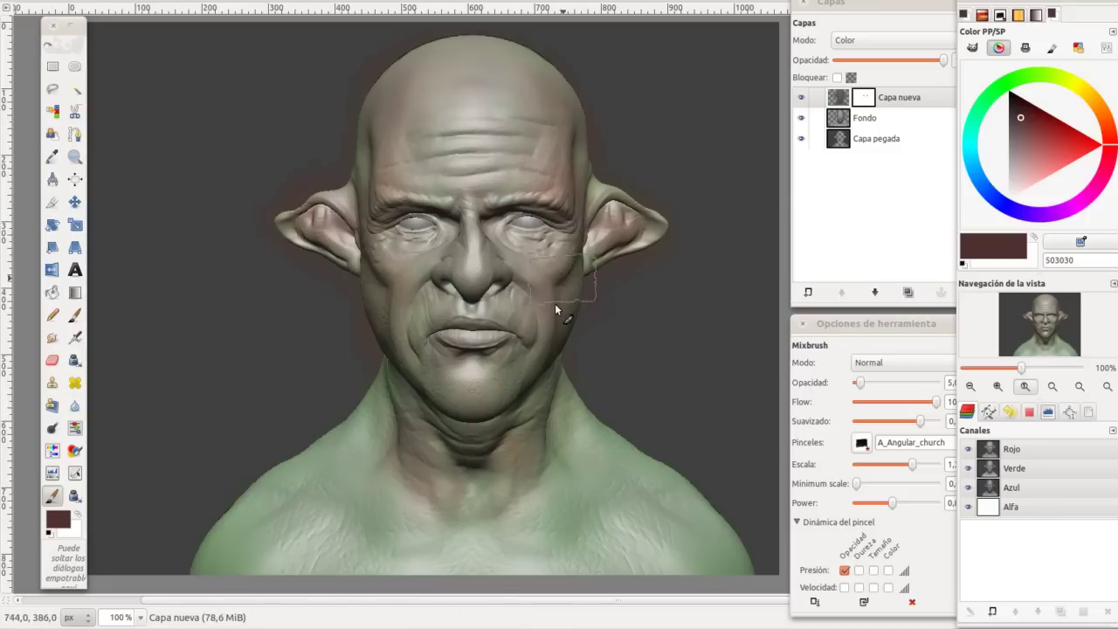
pyautogui.moveTo(399, 355); pyautogui.dragTo(425, 320)
pyautogui.moveTo(454, 208)
pyautogui.mouseDown()
pyautogui.moveTo(493, 175)
pyautogui.moveTo(522, 206)
pyautogui.mouseUp()
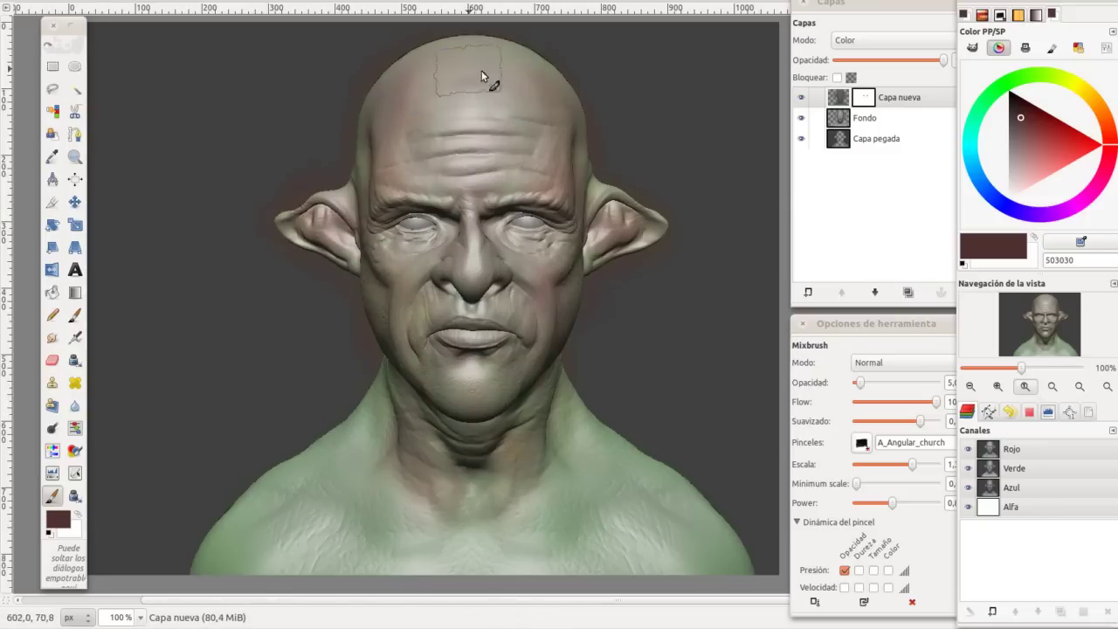
pyautogui.click(993, 195)
# Step: Settle on blue-grey 545966 and lightly cool the forehead and the area beside the nose and ear
pyautogui.click(1065, 136)
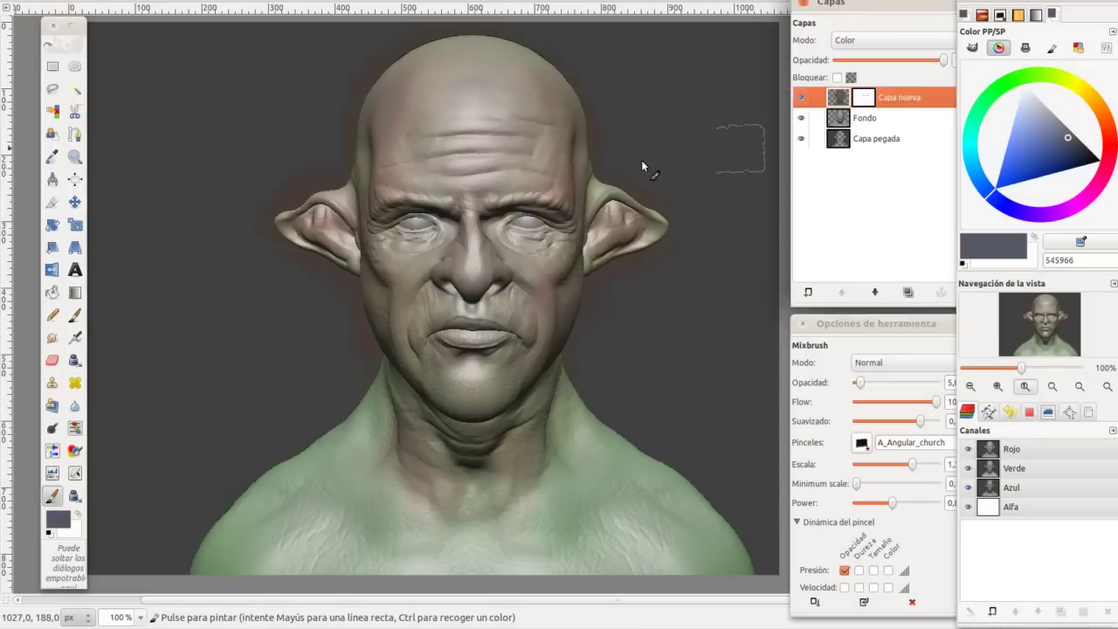
pyautogui.moveTo(561, 196); pyautogui.dragTo(486, 93)
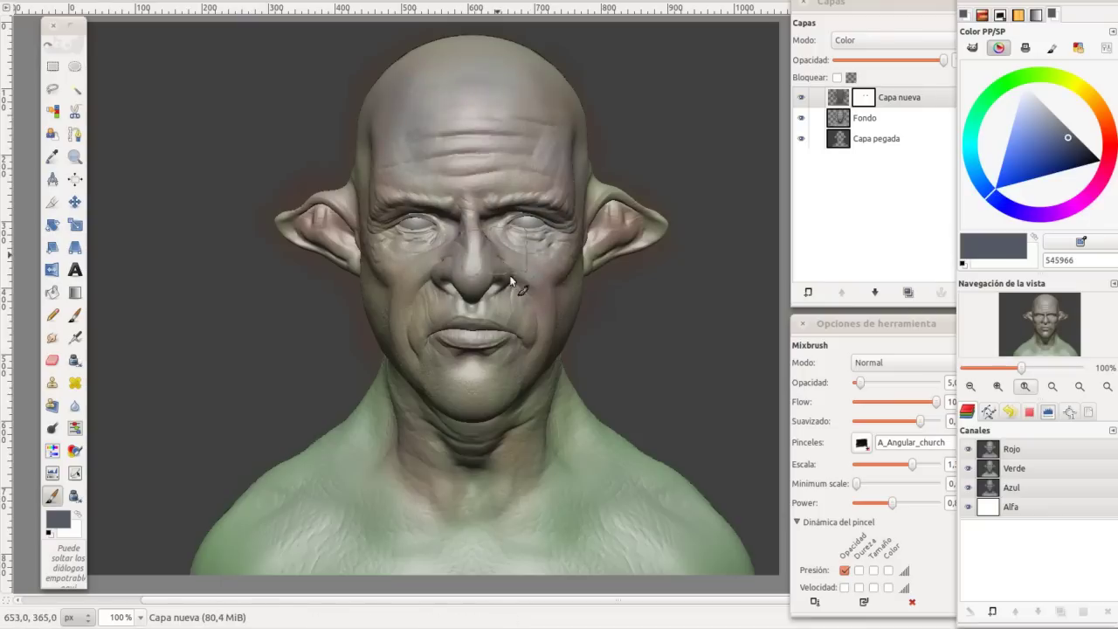
pyautogui.moveTo(611, 187); pyautogui.dragTo(562, 247)
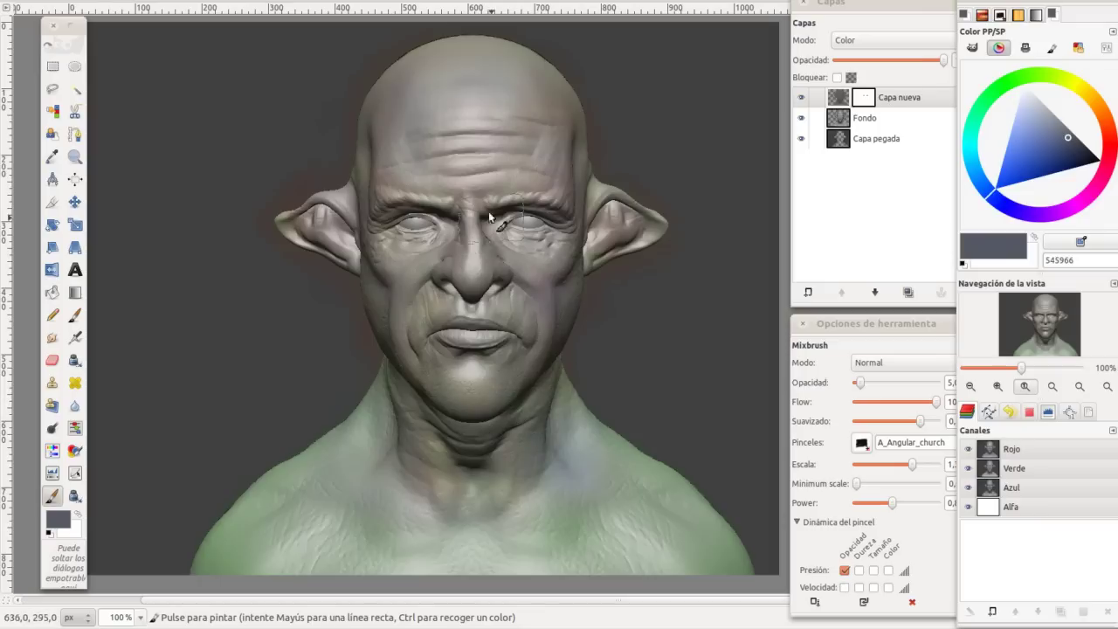
# Step: Pick muted red-brown 634444 in the colour triangle and deepen the forehead tone
pyautogui.click(59, 523)
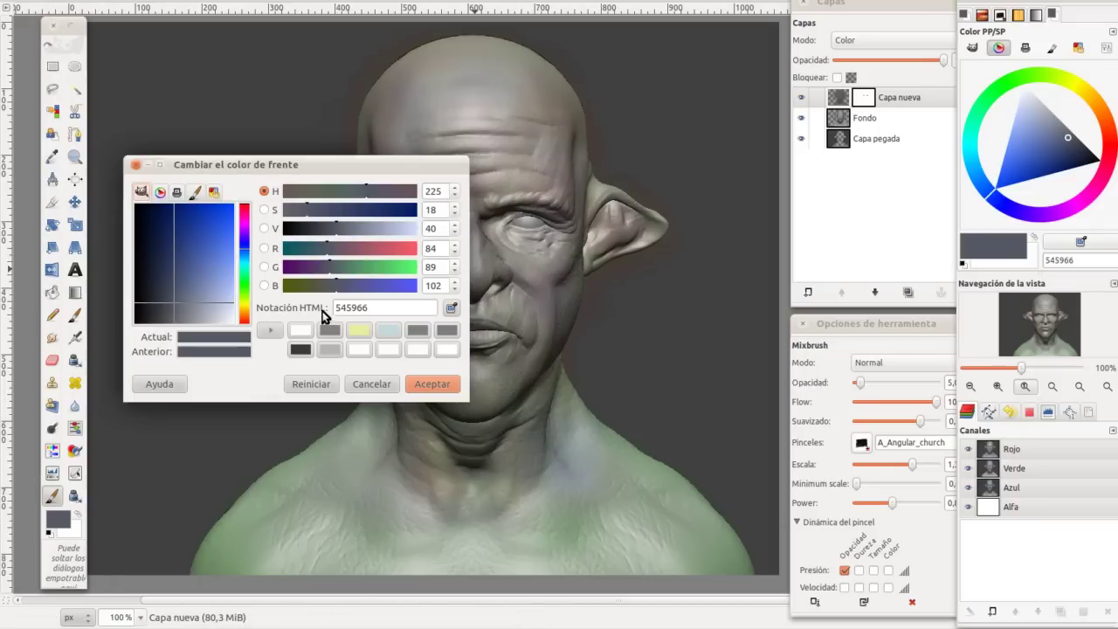
pyautogui.click(368, 385)
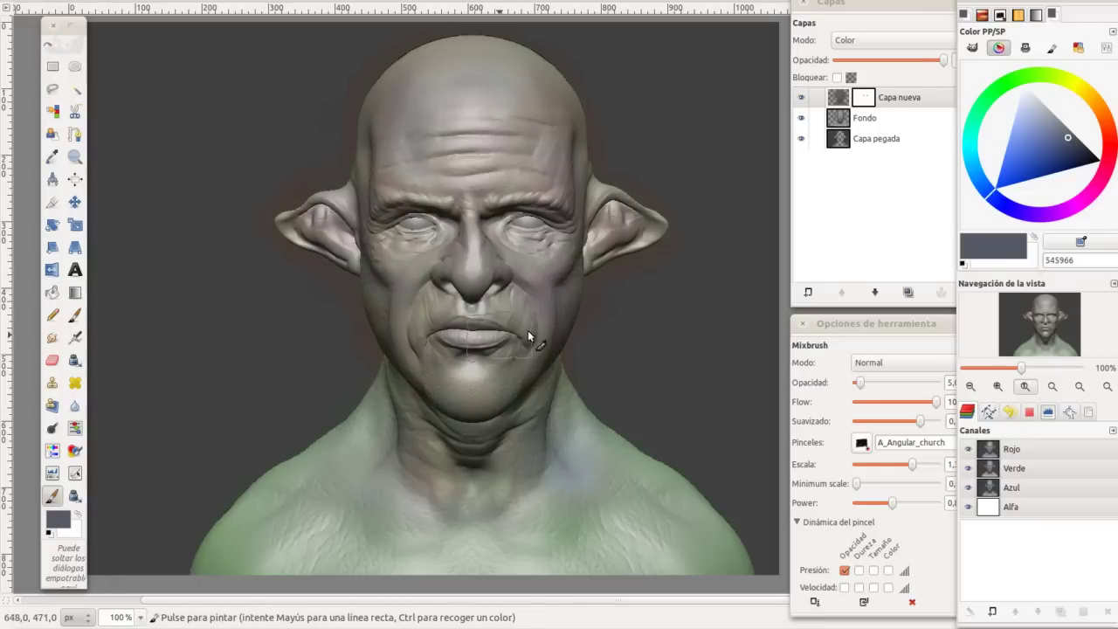
pyautogui.click(1115, 145)
pyautogui.moveTo(1016, 132); pyautogui.dragTo(1022, 125)
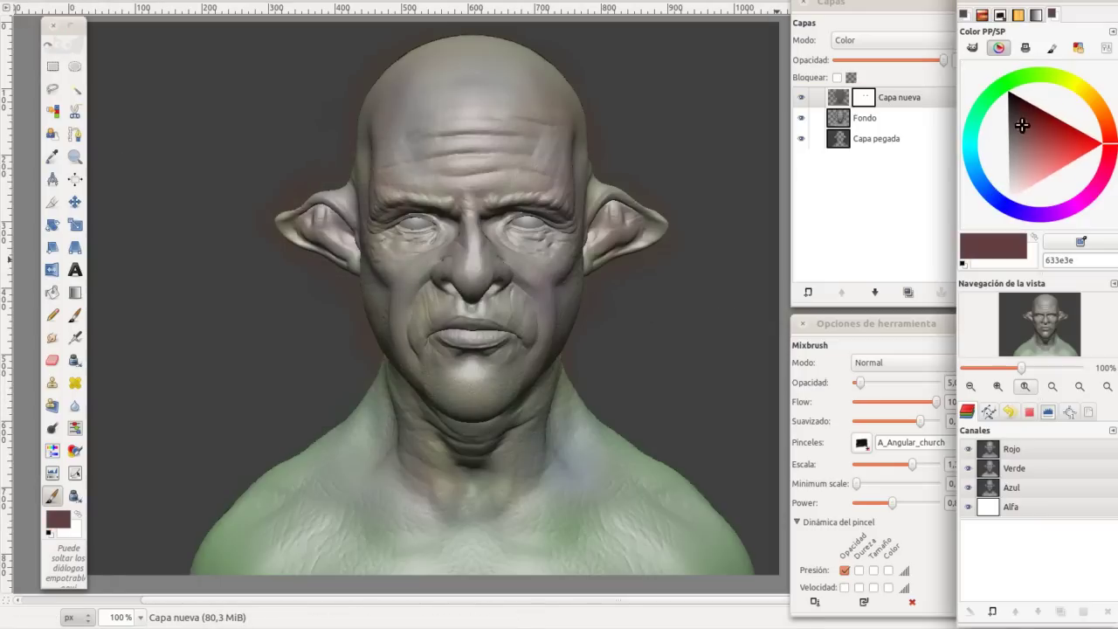
pyautogui.click(1020, 126)
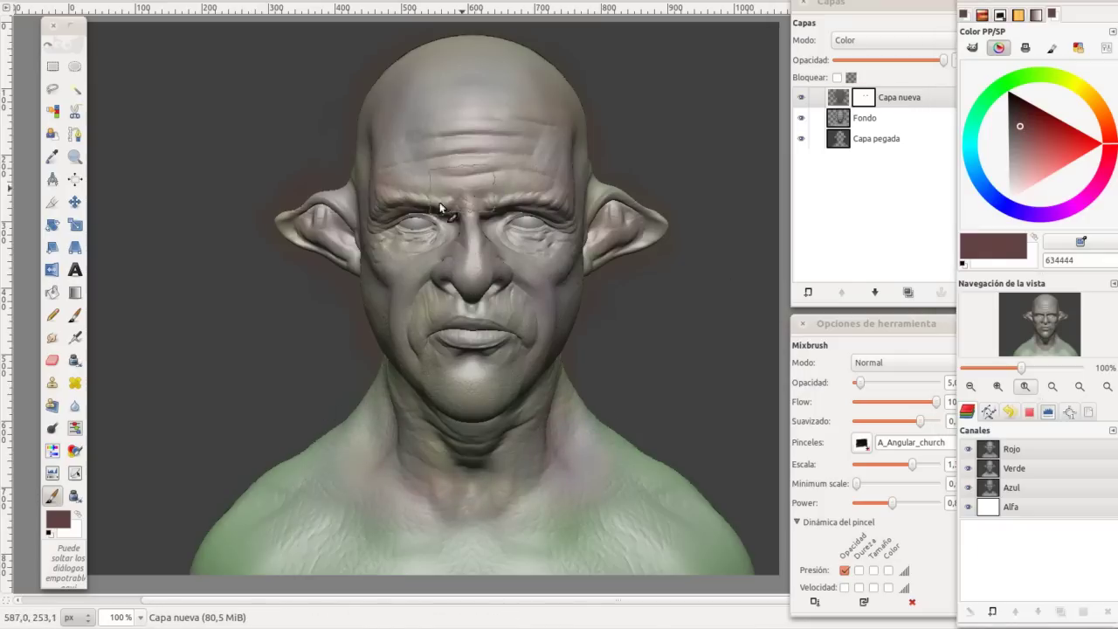
pyautogui.moveTo(411, 157); pyautogui.dragTo(440, 114)
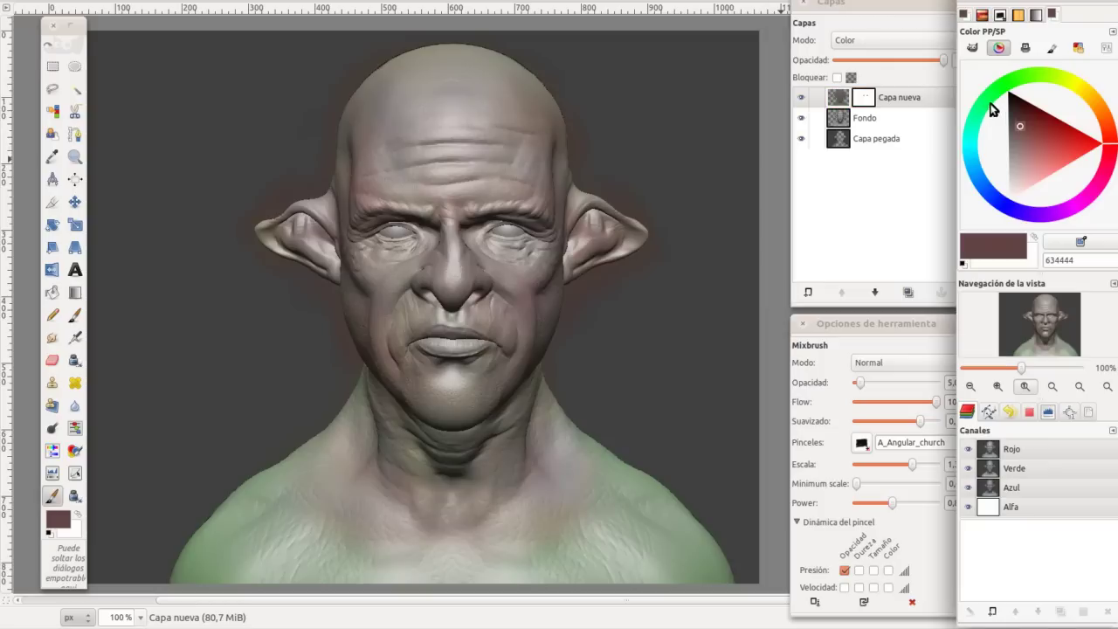
# Step: Choose dark olive 505741 and tint the left brow, nose-to-right-cheek area, left cheek and ear
pyautogui.click(1044, 79)
pyautogui.moveTo(1044, 80); pyautogui.dragTo(1054, 80)
pyautogui.moveTo(1017, 164); pyautogui.dragTo(1016, 161)
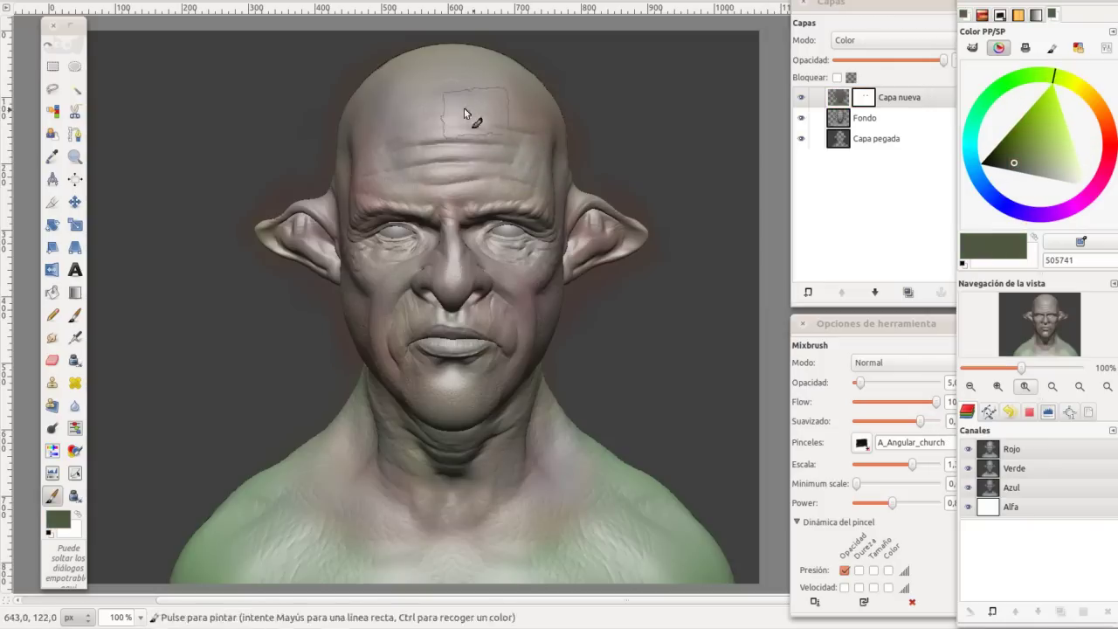
pyautogui.moveTo(387, 170)
pyautogui.mouseDown()
pyautogui.moveTo(399, 187)
pyautogui.moveTo(382, 211)
pyautogui.mouseUp()
pyautogui.moveTo(512, 274); pyautogui.dragTo(540, 277)
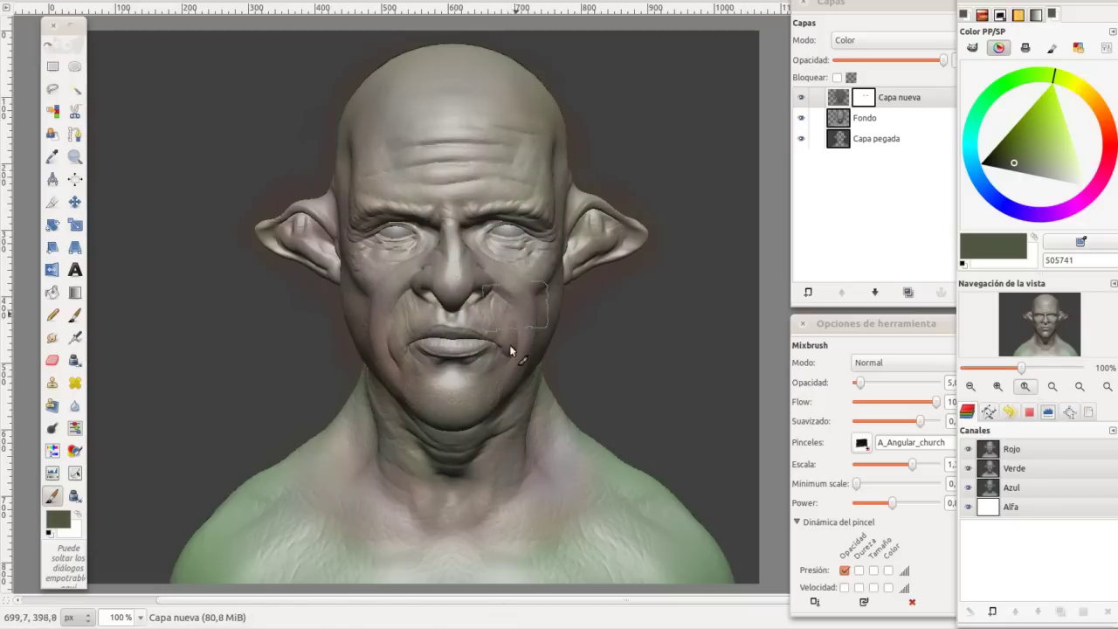
pyautogui.moveTo(361, 290); pyautogui.dragTo(345, 278)
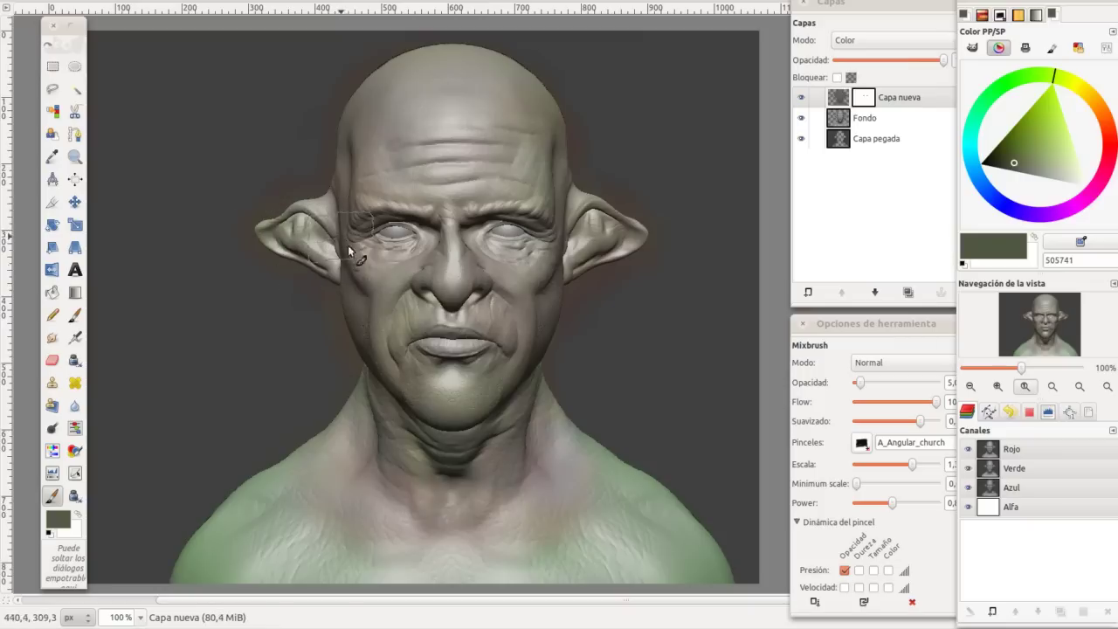
# Step: Paint 505741 colour variation over the neck, shoulder, chest, chin, nose and face
pyautogui.moveTo(577, 479)
pyautogui.mouseDown()
pyautogui.moveTo(574, 467)
pyautogui.moveTo(641, 512)
pyautogui.moveTo(517, 477)
pyautogui.mouseUp()
pyautogui.moveTo(505, 572); pyautogui.dragTo(399, 480)
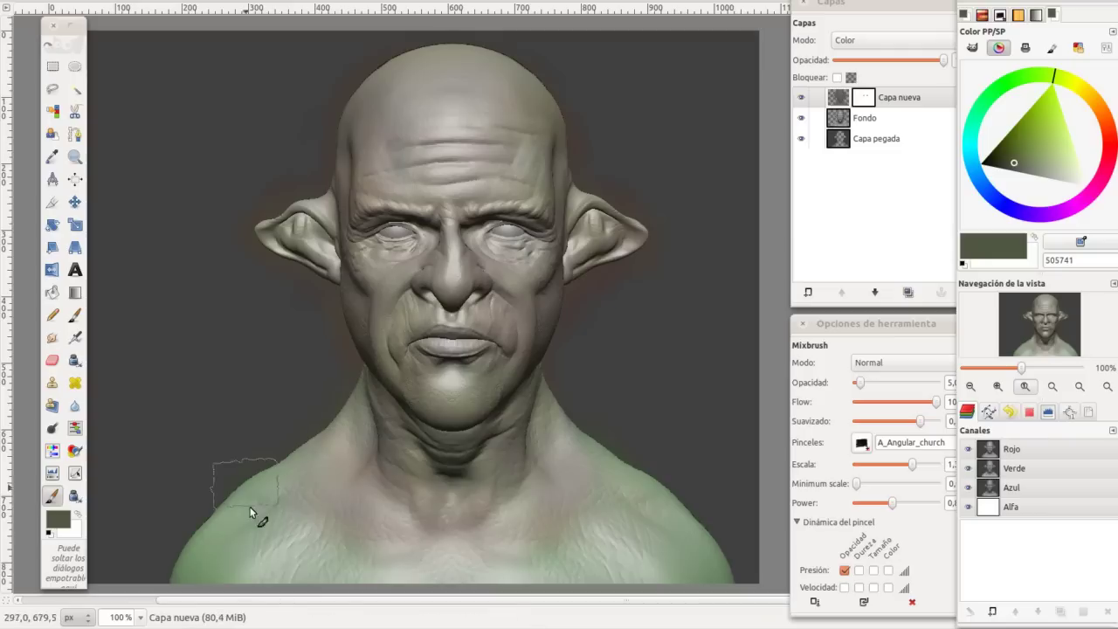
pyautogui.moveTo(401, 355); pyautogui.dragTo(439, 487)
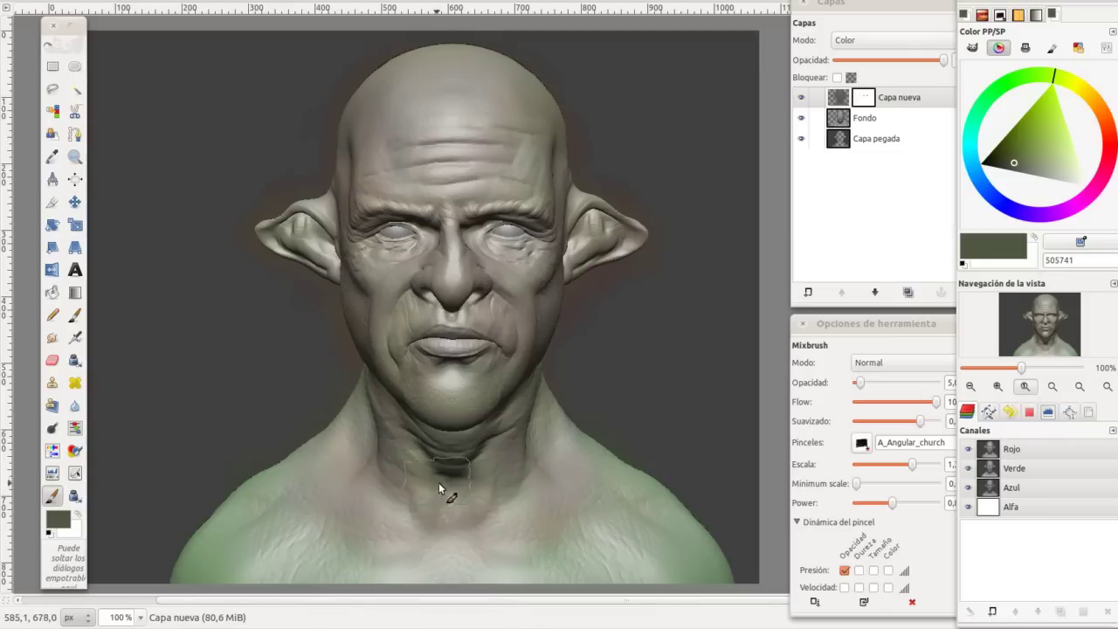
pyautogui.moveTo(433, 220); pyautogui.dragTo(429, 288)
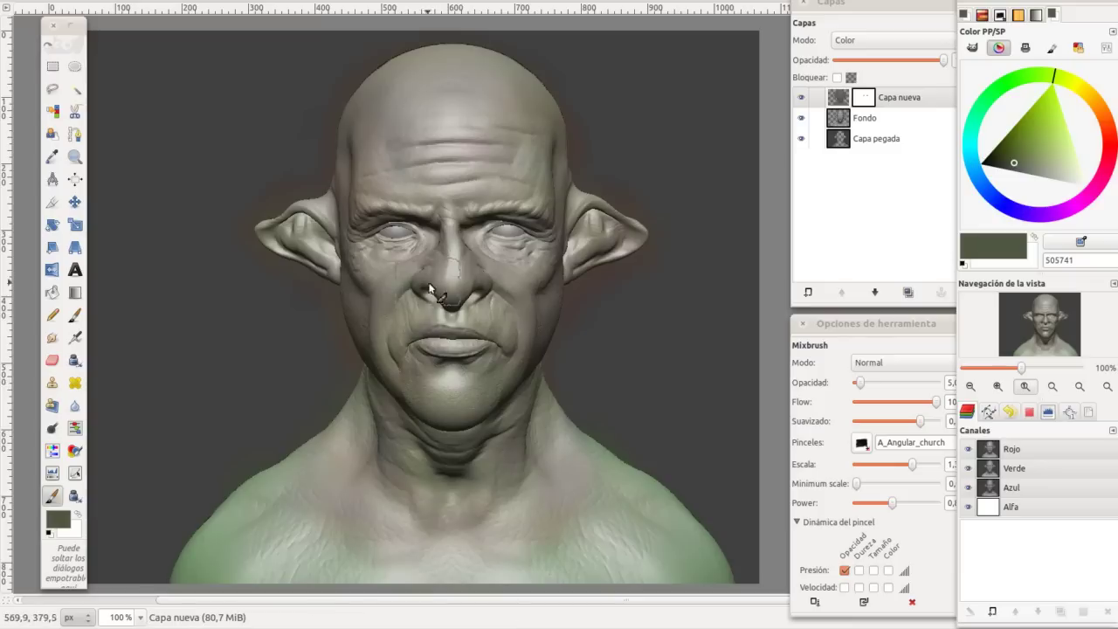
pyautogui.moveTo(385, 197); pyautogui.dragTo(349, 270)
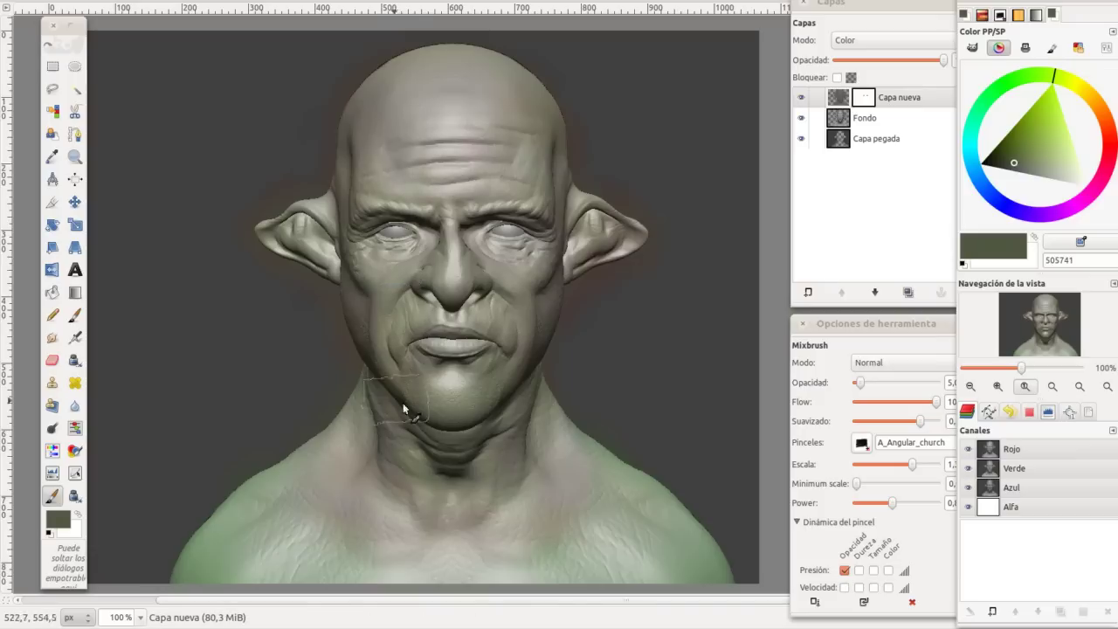
pyautogui.moveTo(511, 250); pyautogui.dragTo(499, 482)
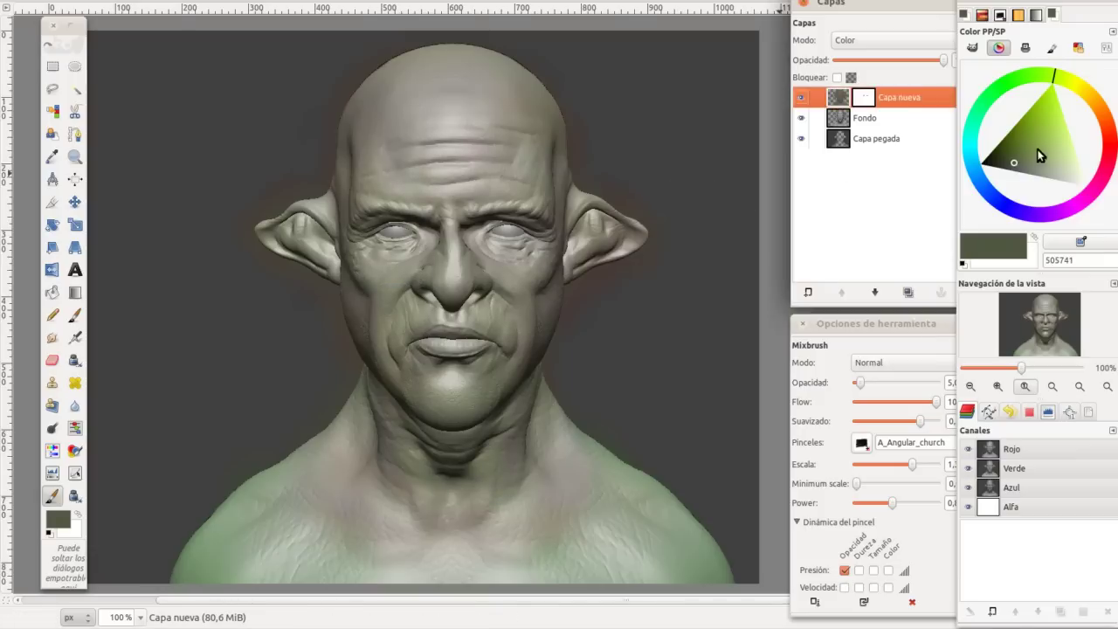
# Step: Pick near-black green 181d0e, zoom in to 300% and shrink the brush
pyautogui.click(993, 160)
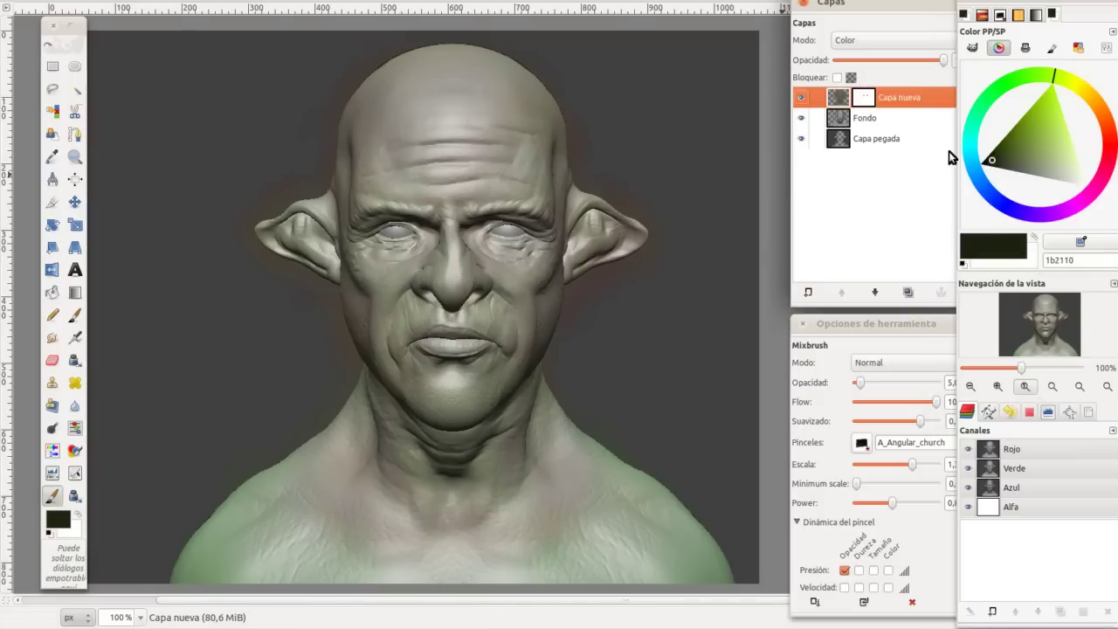
pyautogui.click(992, 160)
pyautogui.scroll(1, 475, 225)
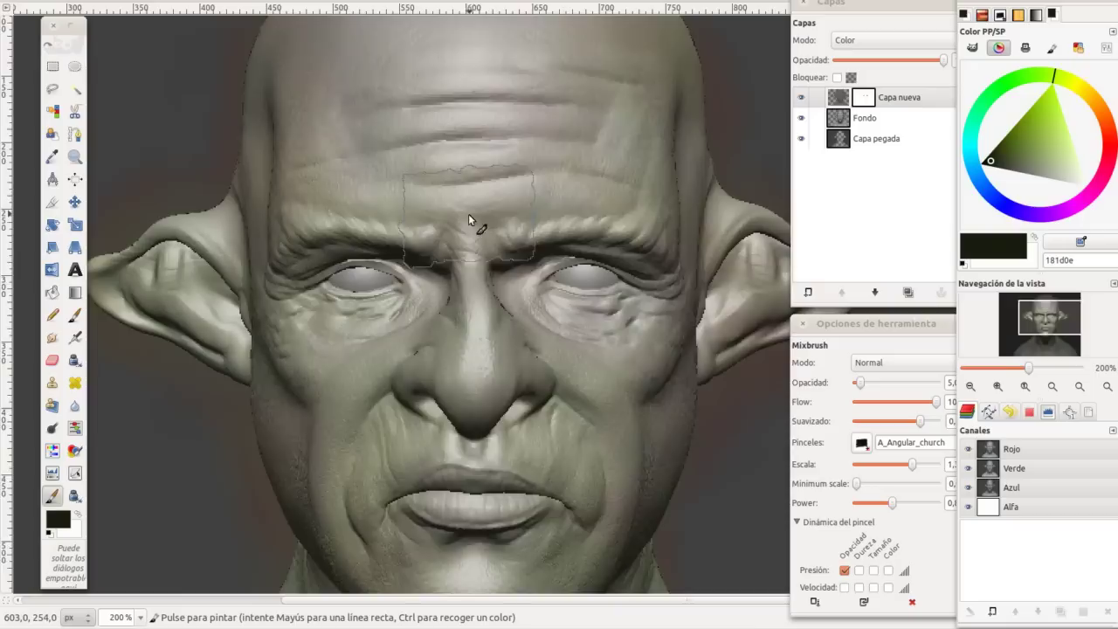
pyautogui.scroll(1, 480, 210)
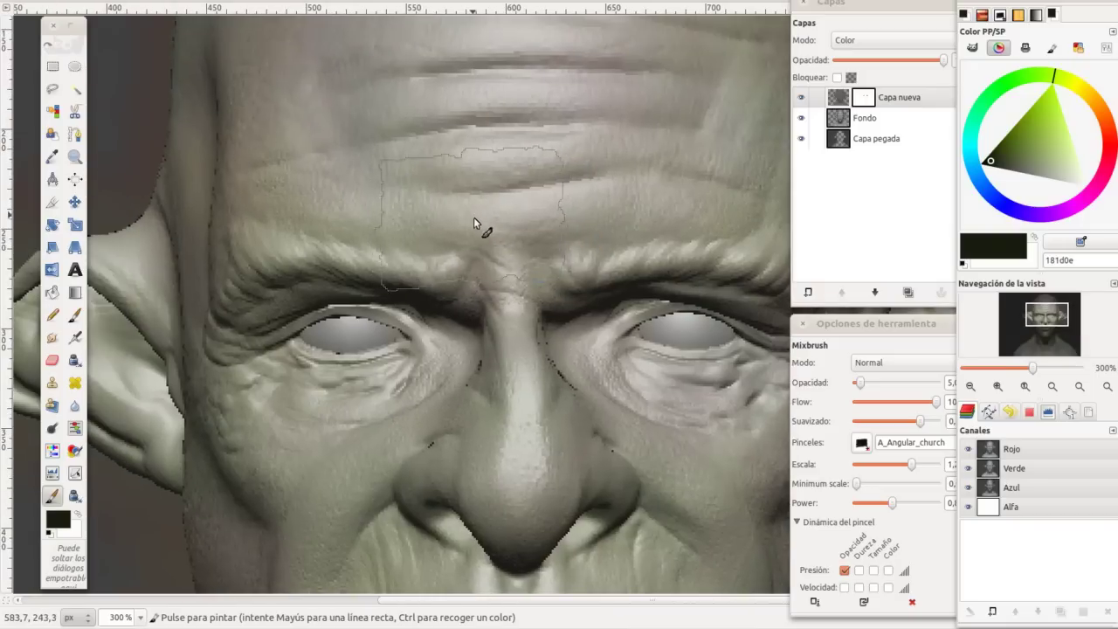
pyautogui.press('[')
pyautogui.press('[')
pyautogui.press('[')
pyautogui.press(']')
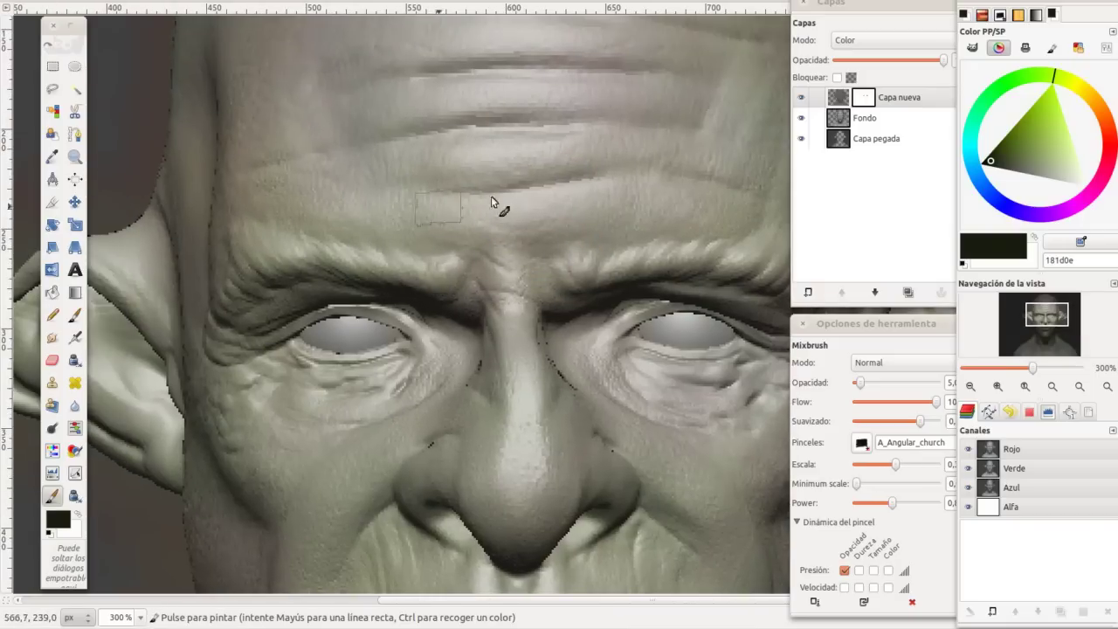
pyautogui.hscroll(3, 491, 196)
# Step: Add a new layer Capa nueva#1 set to Claridad fuerte blending
pyautogui.click(846, 220)
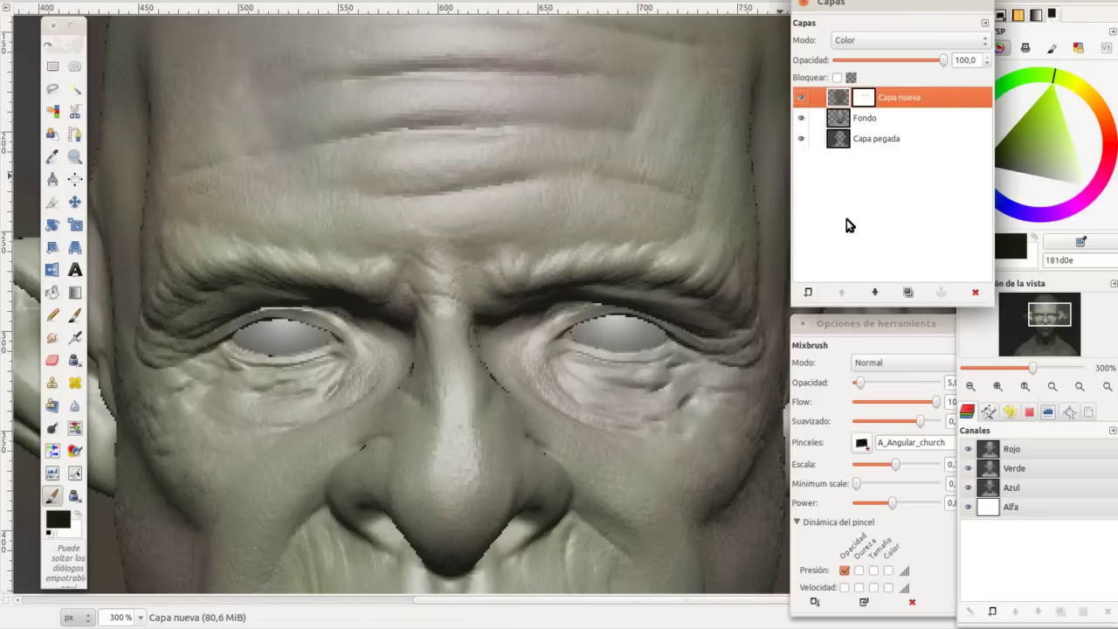
pyautogui.click(808, 294)
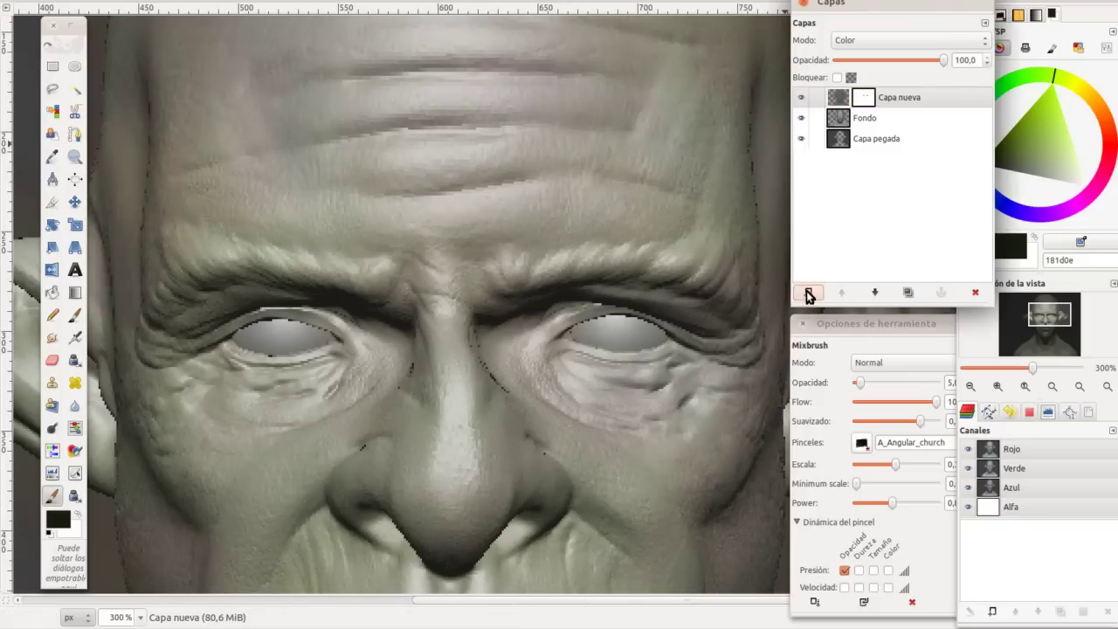
pyautogui.click(810, 295)
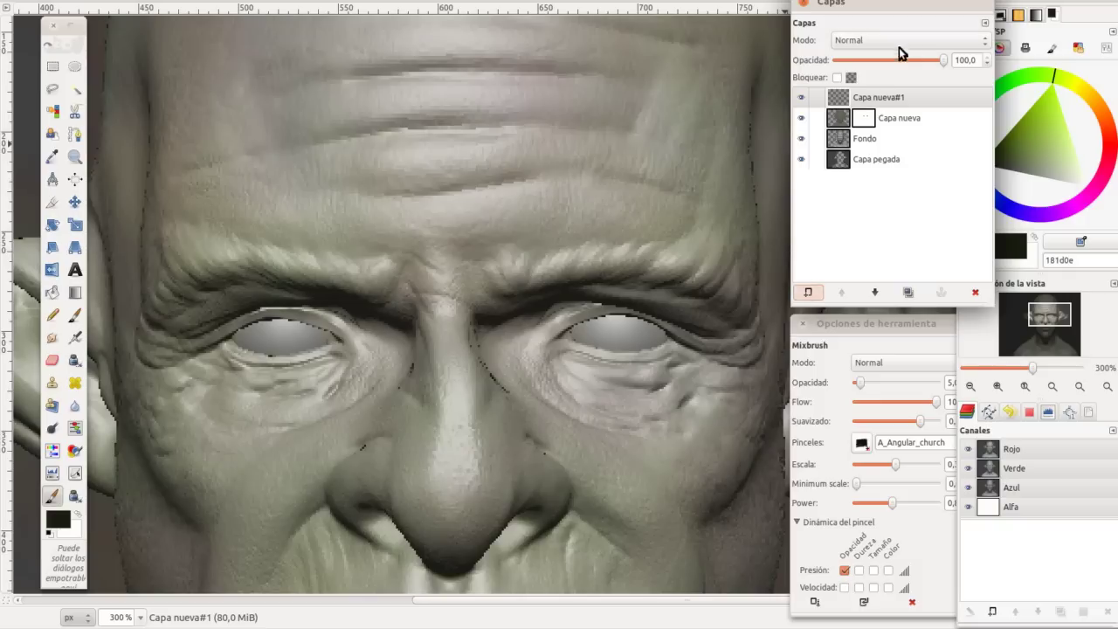
pyautogui.click(868, 41)
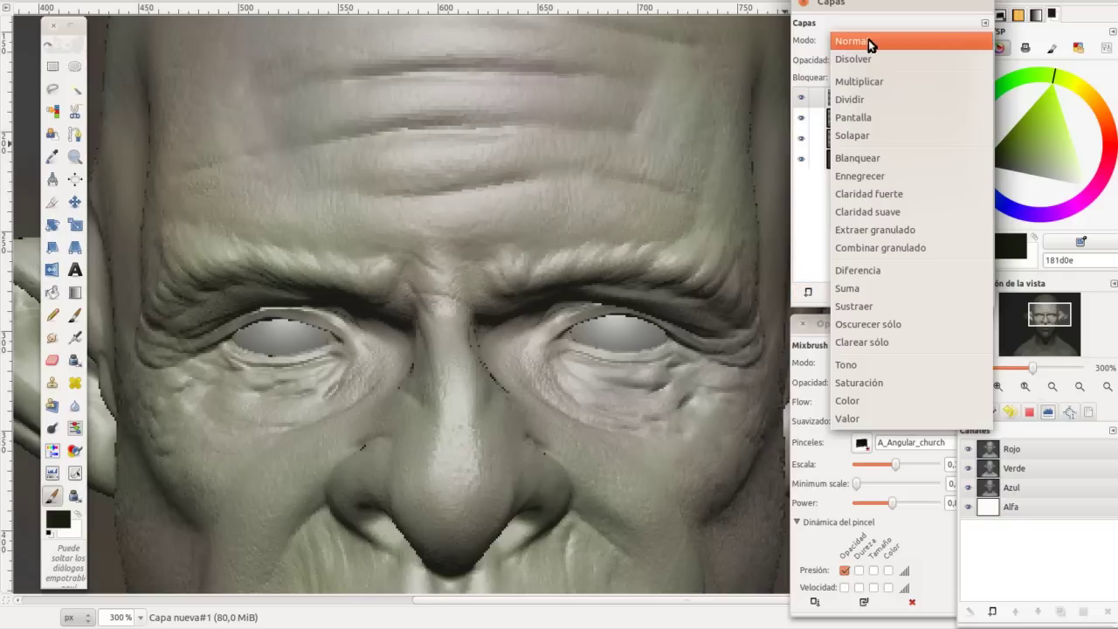
pyautogui.click(887, 194)
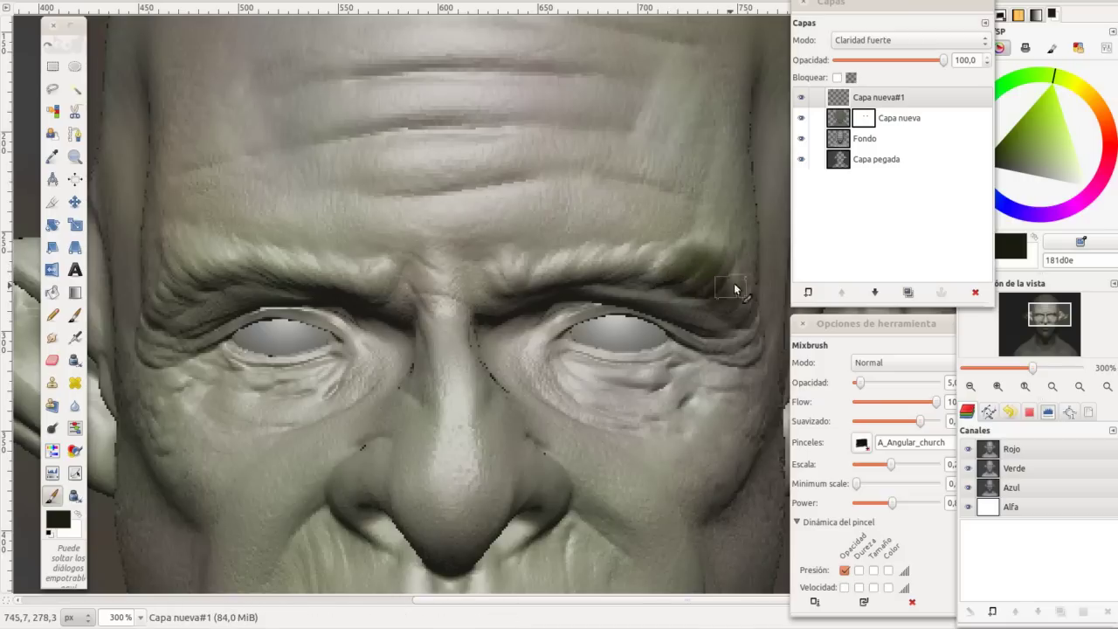
# Step: Paint near-black 181d0e eyebrows along both brow ridges and darken the brow creases
pyautogui.moveTo(624, 237); pyautogui.dragTo(594, 276)
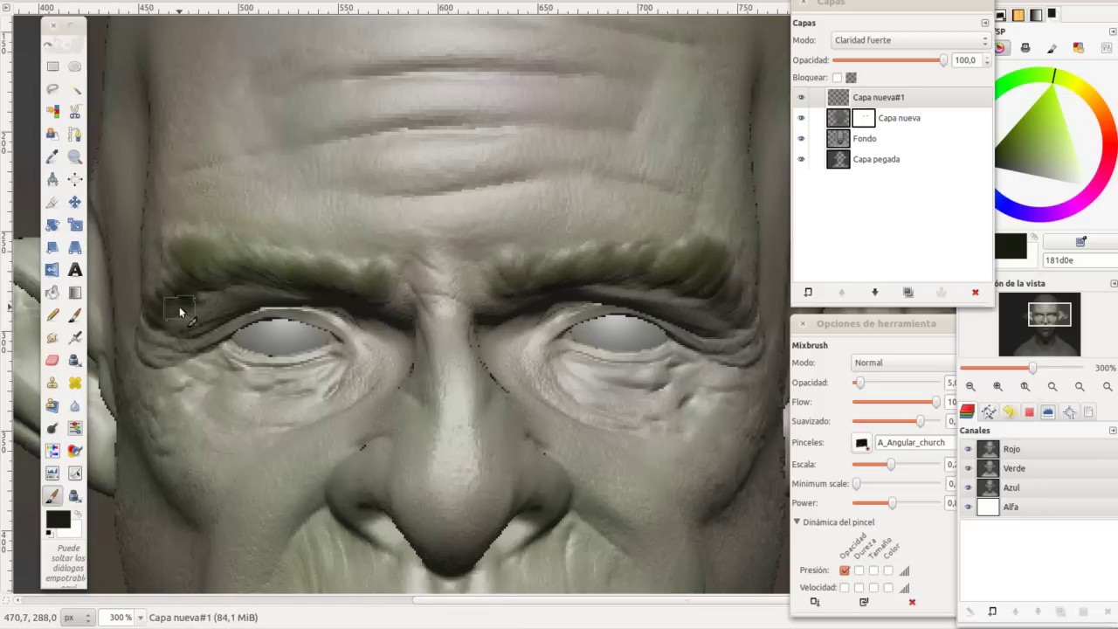
pyautogui.moveTo(182, 274); pyautogui.dragTo(310, 287)
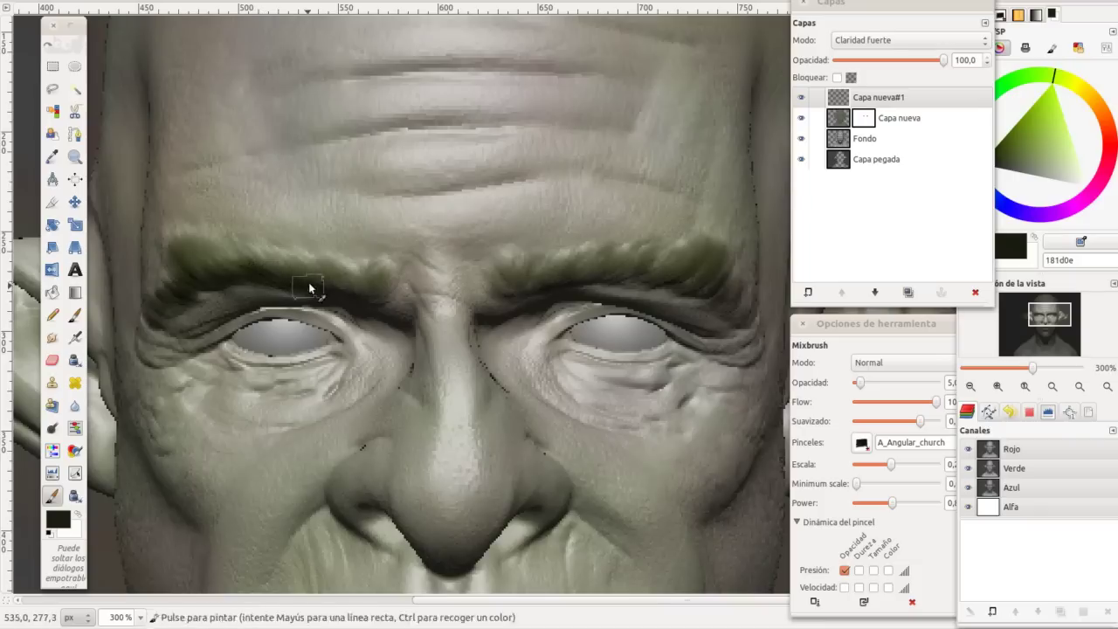
pyautogui.moveTo(533, 271); pyautogui.dragTo(684, 285)
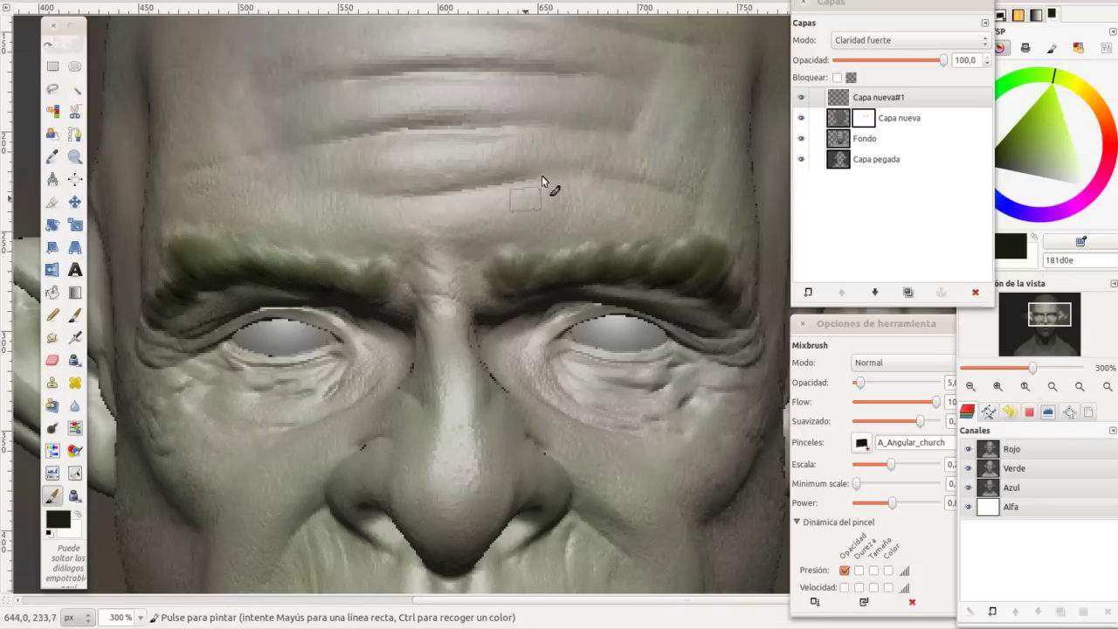
# Step: Pick muted dark purple 57434f on the colour wheel
pyautogui.scroll(-2, 480, 165)
pyautogui.hscroll(-1, 481, 165)
pyautogui.keyDown('ctrl'); pyautogui.scroll(-1, 481, 165); pyautogui.keyUp('ctrl')
pyautogui.scroll(-1, 854, 62)
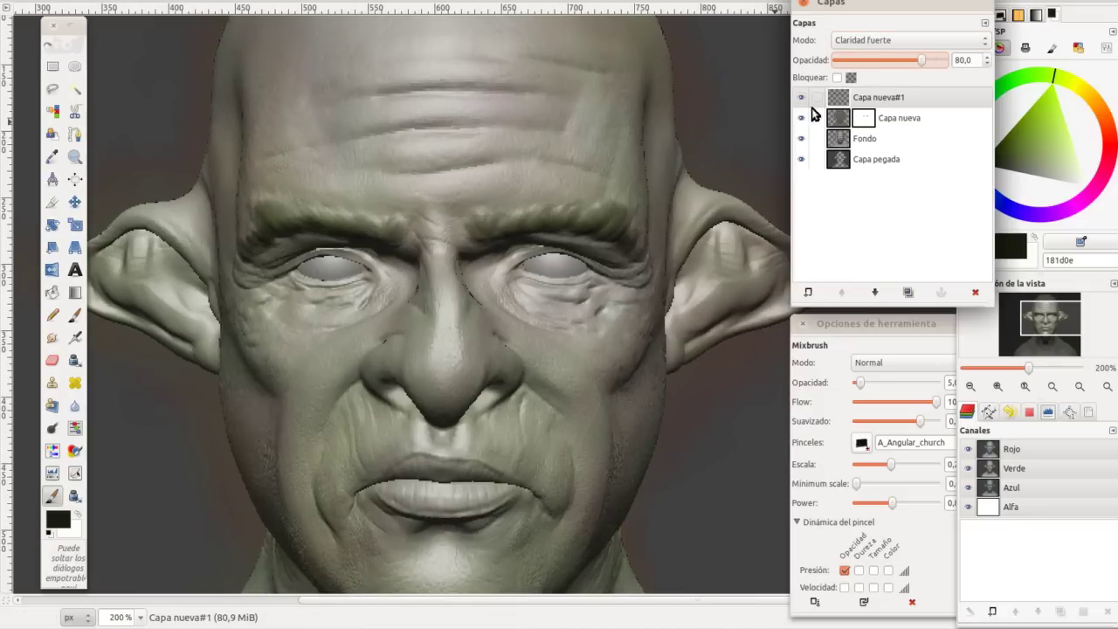
pyautogui.scroll(-1, 490, 126)
pyautogui.scroll(-1, 515, 156)
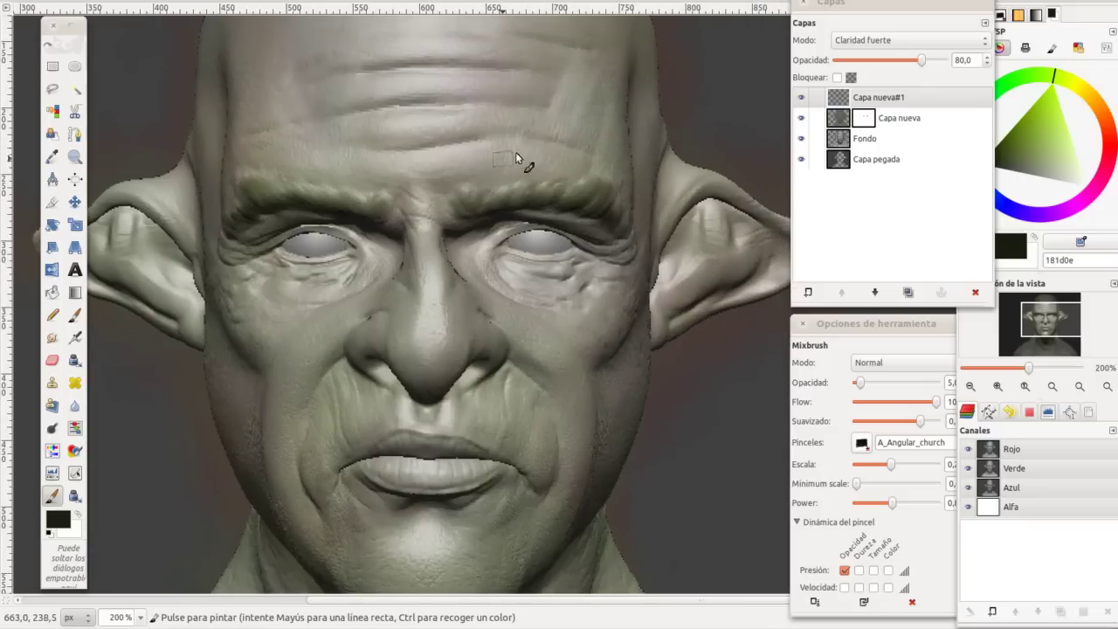
pyautogui.click(1100, 190)
pyautogui.moveTo(1037, 116)
pyautogui.mouseDown()
pyautogui.moveTo(1043, 105)
pyautogui.moveTo(1031, 112)
pyautogui.mouseUp()
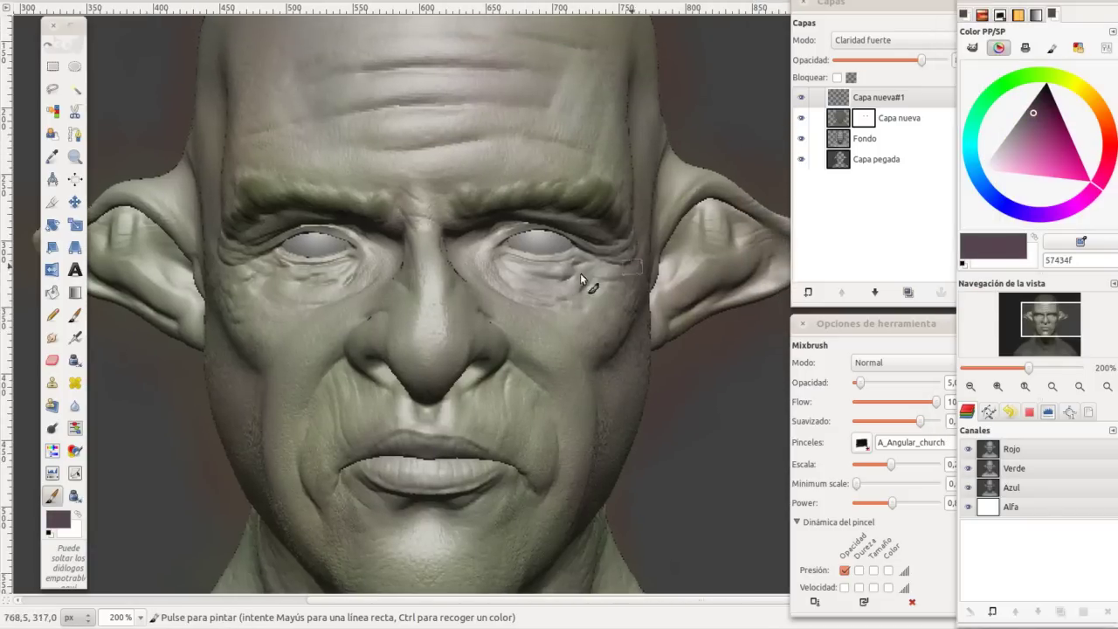
# Step: Shade with 57434f around the left eye, from right cheek to right eye, and onto the left ear
pyautogui.scroll(-1, 470, 354)
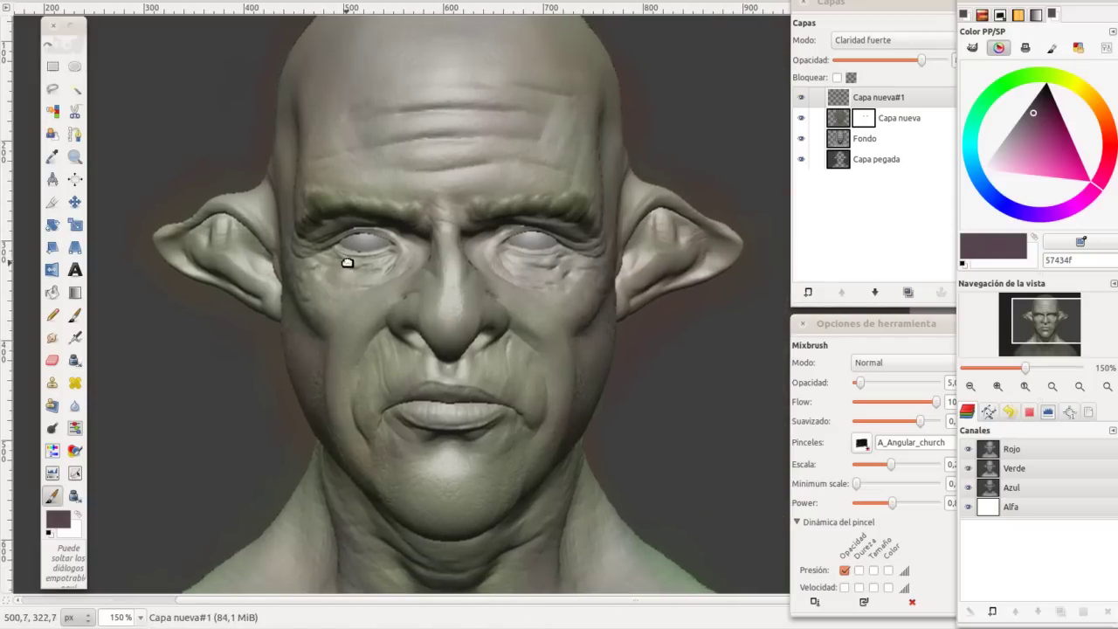
pyautogui.press('f')
pyautogui.press('p')
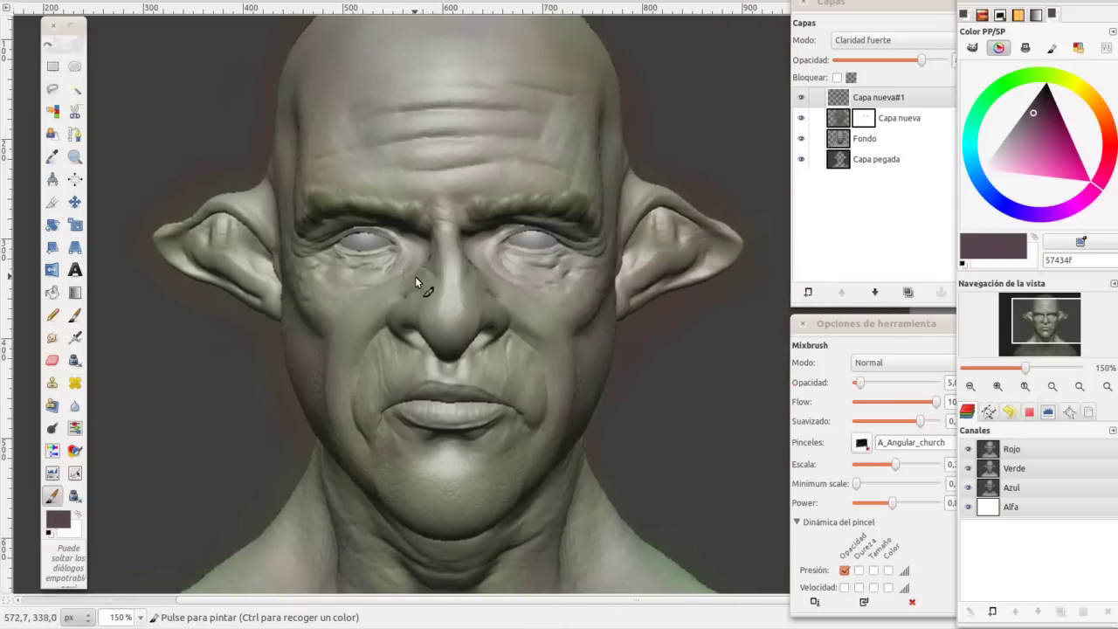
pyautogui.moveTo(403, 267)
pyautogui.mouseDown()
pyautogui.moveTo(400, 244)
pyautogui.moveTo(550, 263)
pyautogui.moveTo(449, 314)
pyautogui.mouseUp()
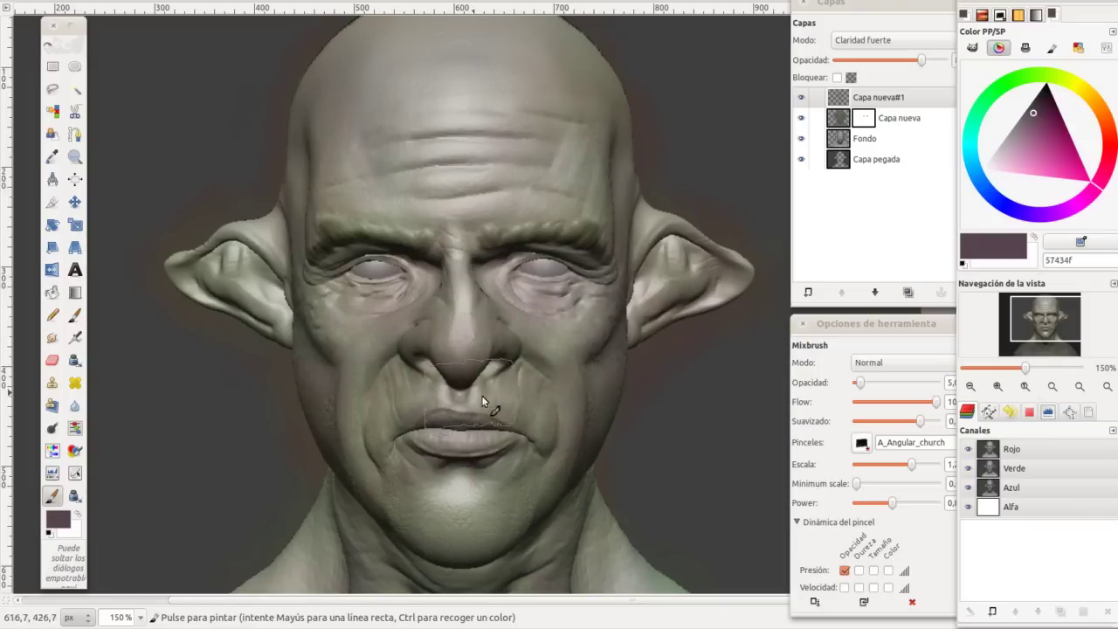
pyautogui.moveTo(452, 496); pyautogui.dragTo(588, 268)
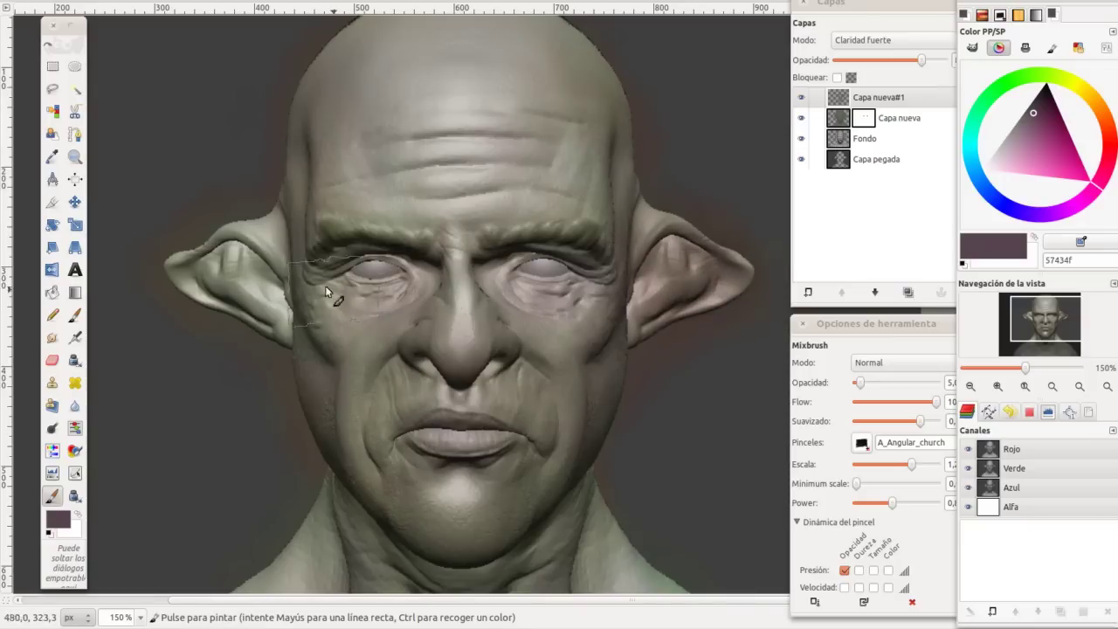
pyautogui.moveTo(275, 305)
pyautogui.mouseDown()
pyautogui.moveTo(249, 312)
pyautogui.moveTo(230, 281)
pyautogui.mouseUp()
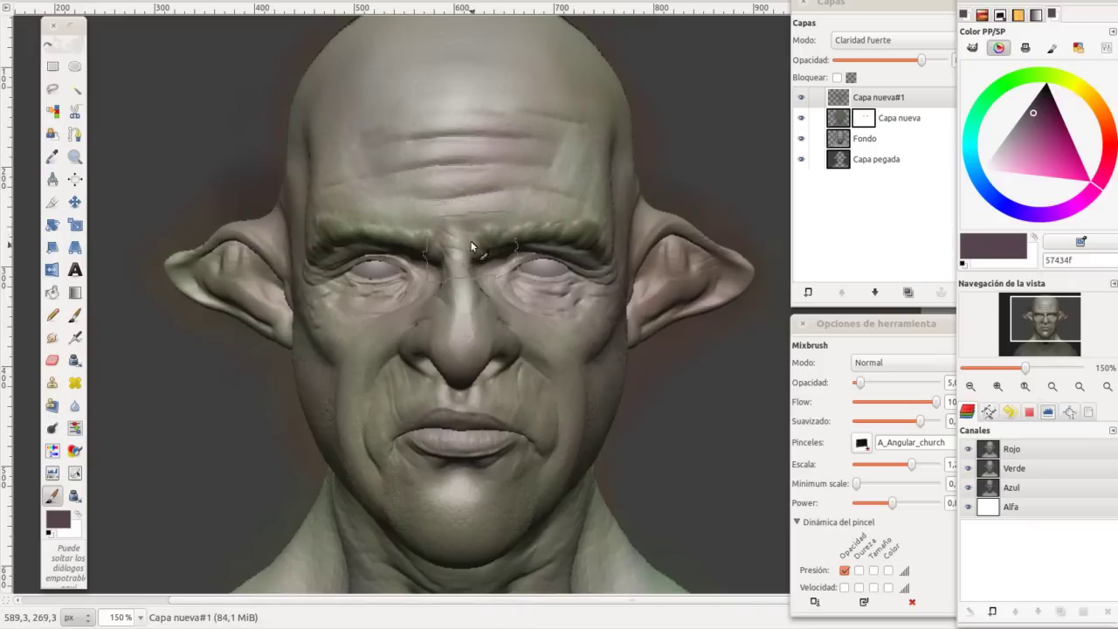
pyautogui.scroll(-3, 362, 274)
pyautogui.hscroll(-2, 363, 274)
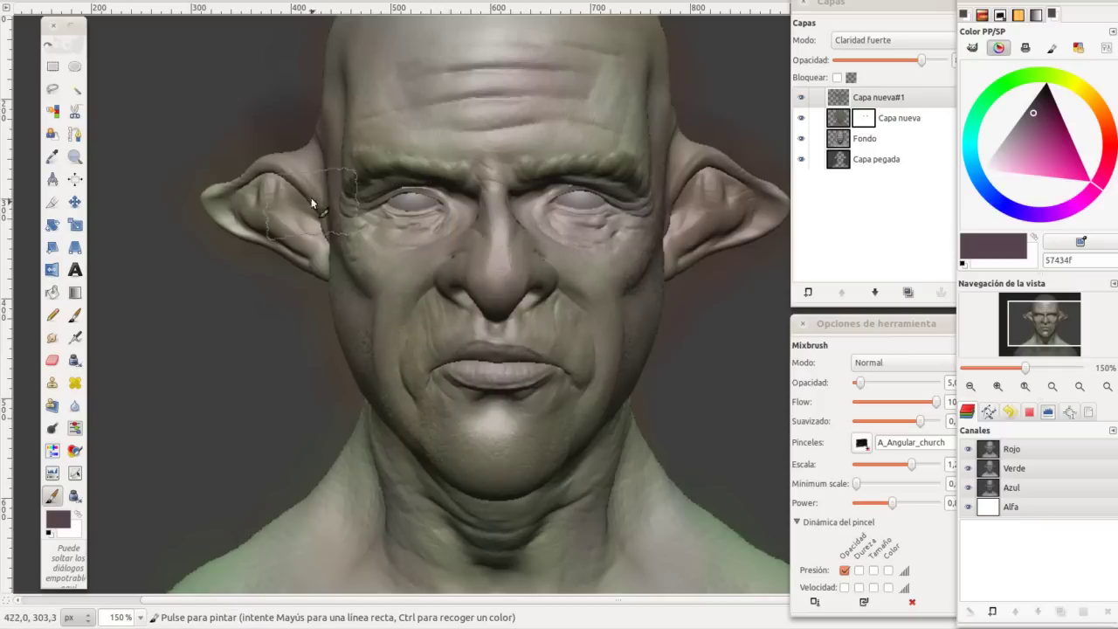
# Step: Reset the paint colour to black and darken under the eye and along the upper eyelid
pyautogui.click(49, 532)
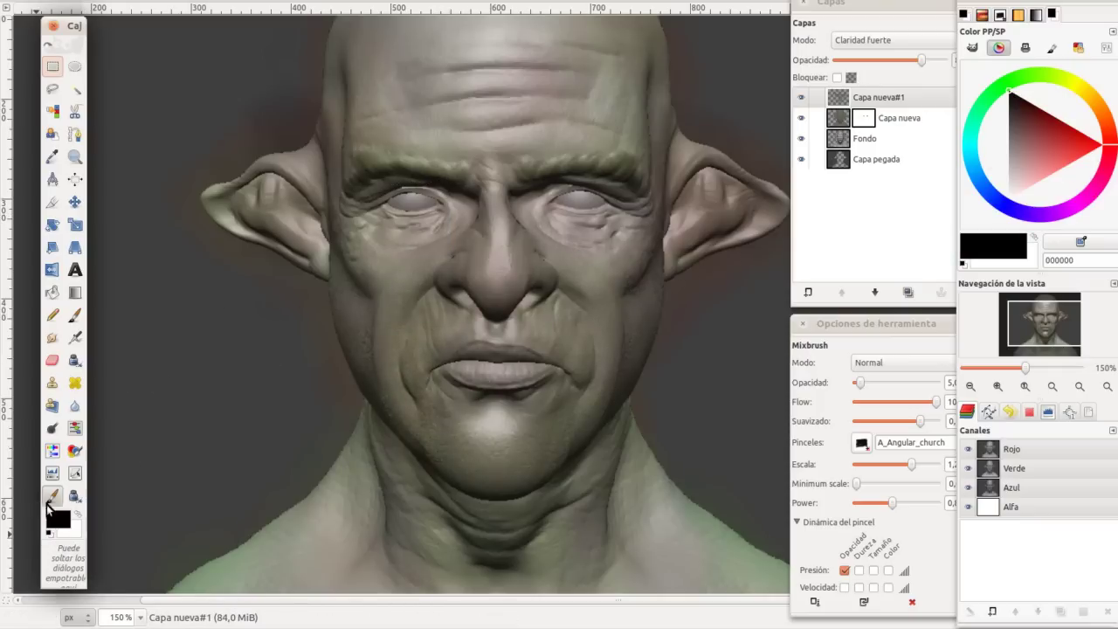
pyautogui.scroll(2, 428, 226)
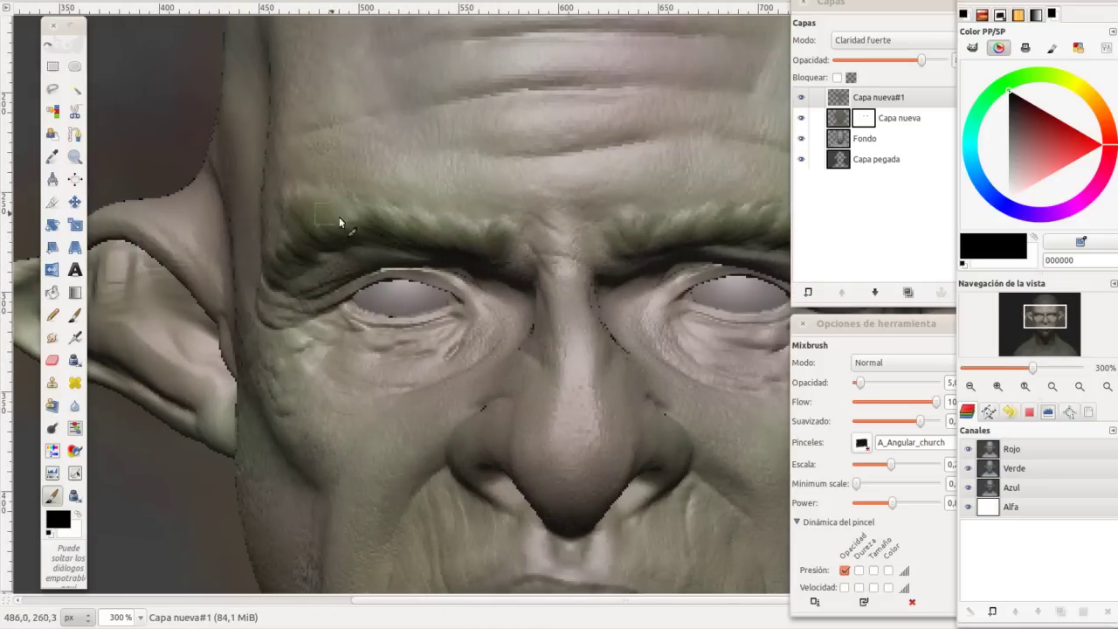
pyautogui.hscroll(4, 473, 241)
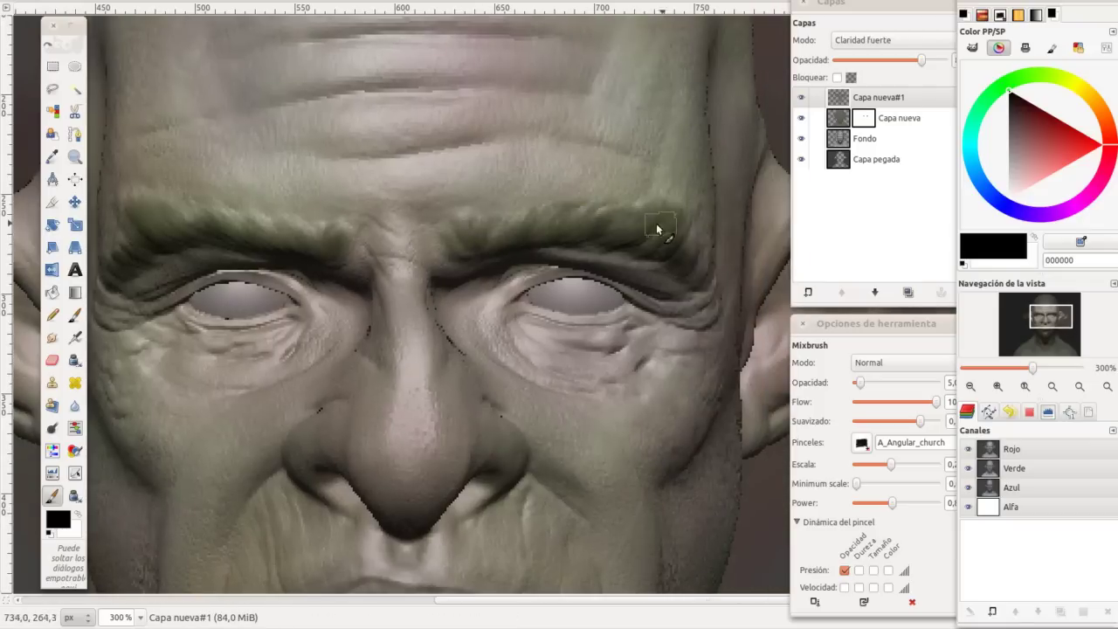
pyautogui.hscroll(-2, 536, 219)
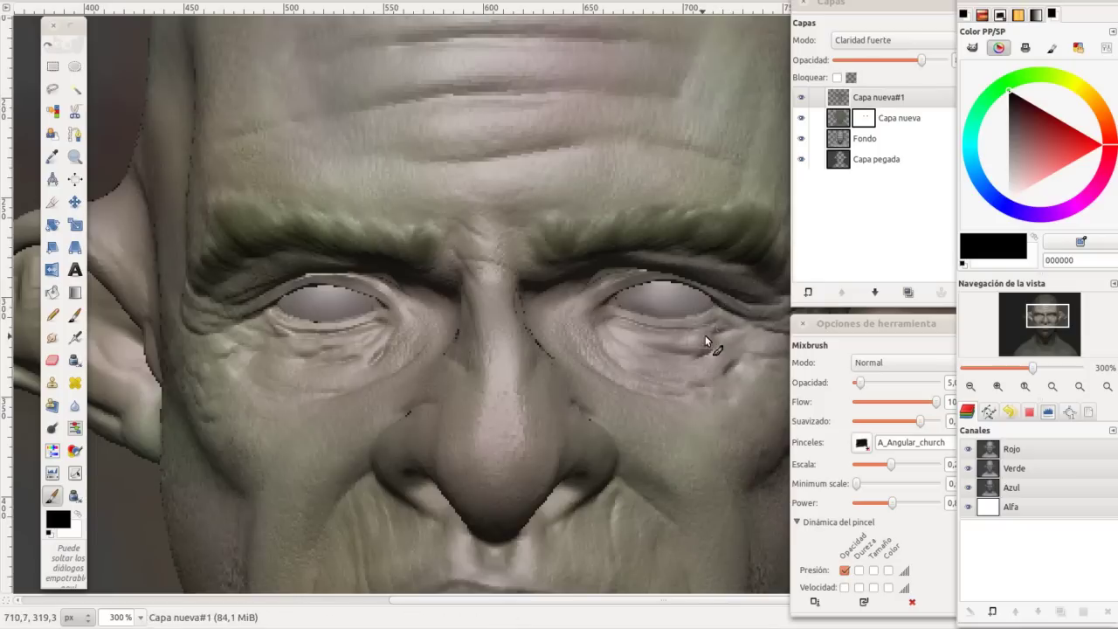
pyautogui.moveTo(691, 288); pyautogui.dragTo(716, 337)
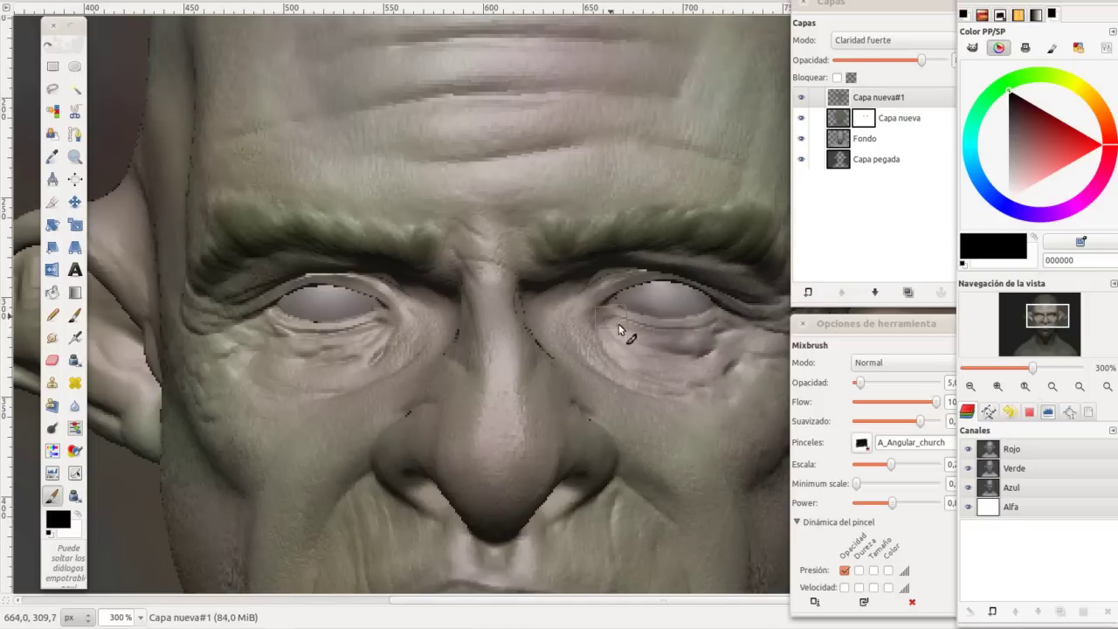
pyautogui.moveTo(365, 297)
pyautogui.mouseDown()
pyautogui.moveTo(370, 278)
pyautogui.moveTo(233, 314)
pyautogui.mouseUp()
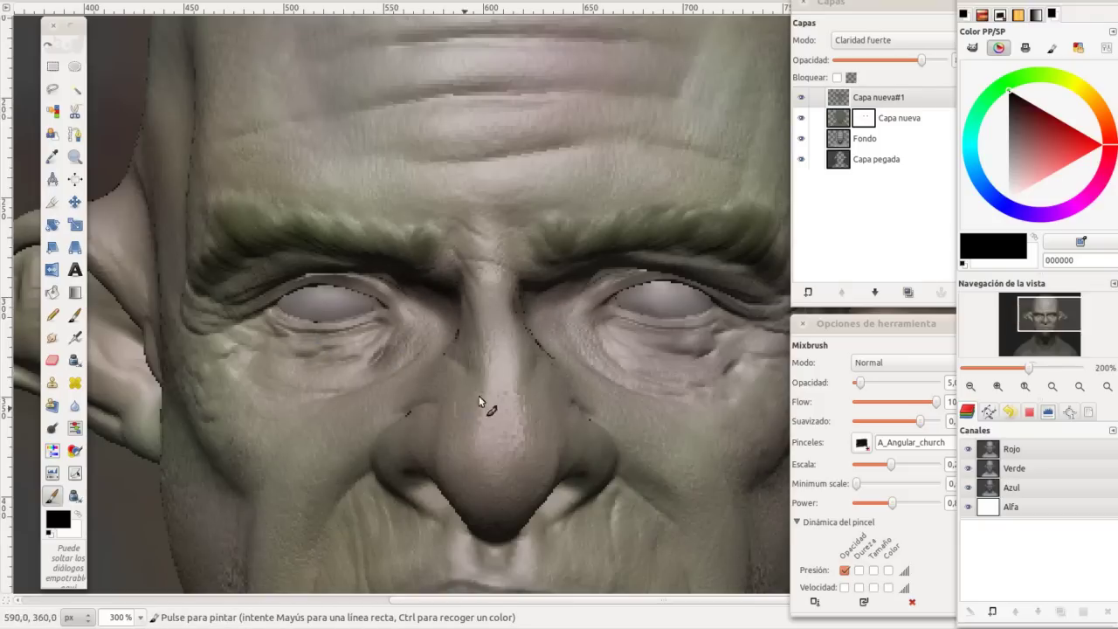
# Step: Blend faint dark strokes beside the nostril, on the upper lip, down the nose side and across the bridge
pyautogui.scroll(-2, 487, 407)
pyautogui.moveTo(379, 237); pyautogui.dragTo(270, 184)
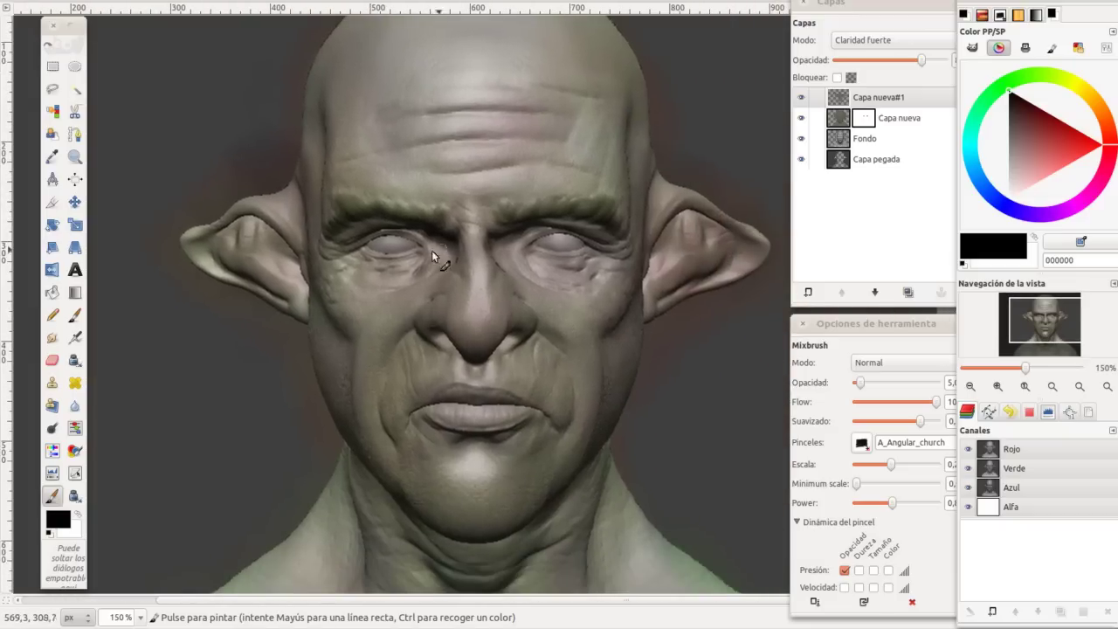
pyautogui.press('f')
pyautogui.press('p')
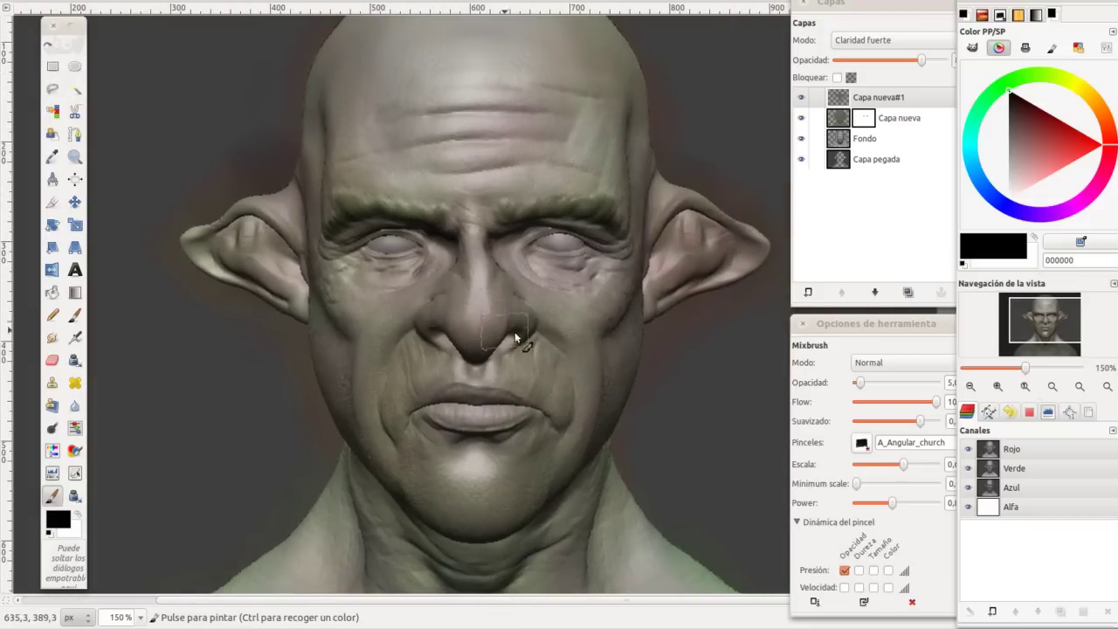
pyautogui.moveTo(479, 339); pyautogui.dragTo(447, 354)
pyautogui.moveTo(455, 392); pyautogui.dragTo(435, 411)
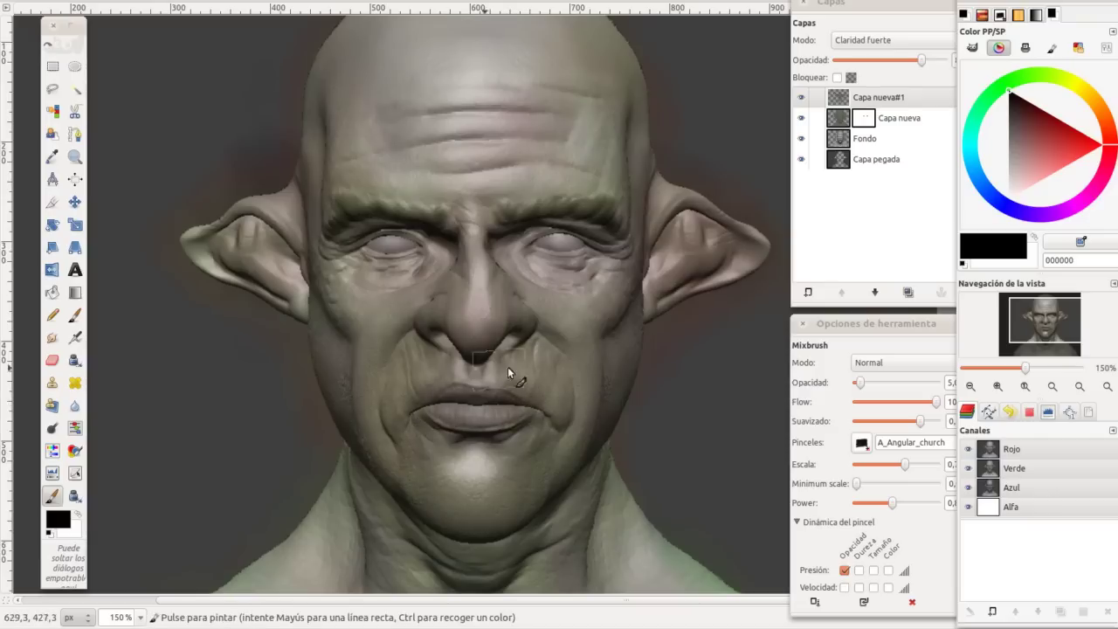
pyautogui.moveTo(459, 305); pyautogui.dragTo(457, 291)
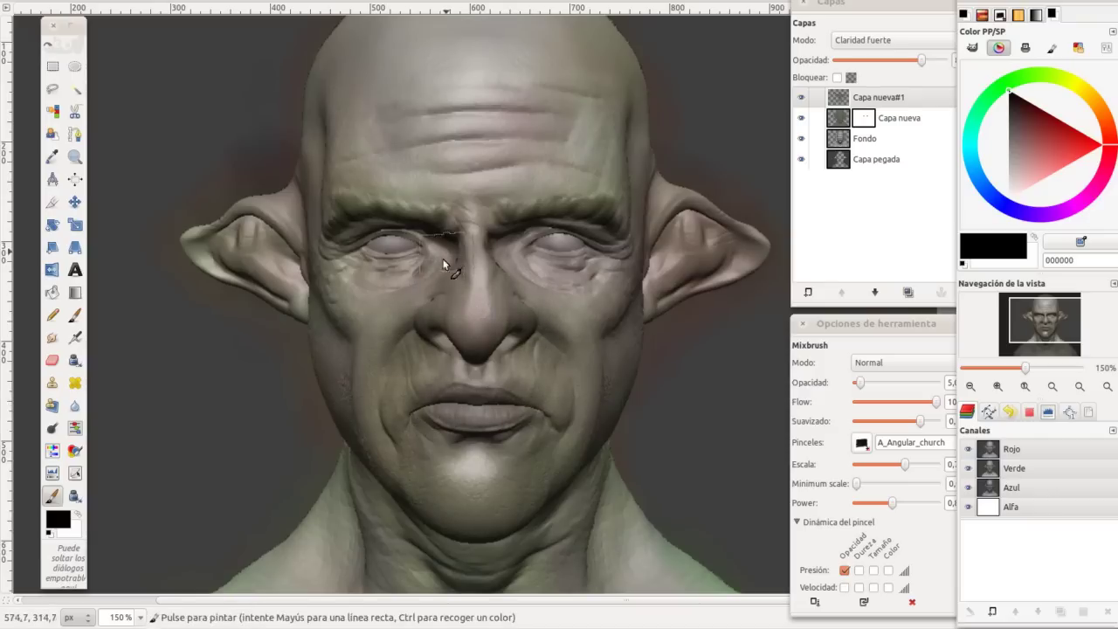
pyautogui.moveTo(490, 236); pyautogui.dragTo(441, 269)
# Step: Zoom out to see the whole image and enlarge the brush
pyautogui.press('-')
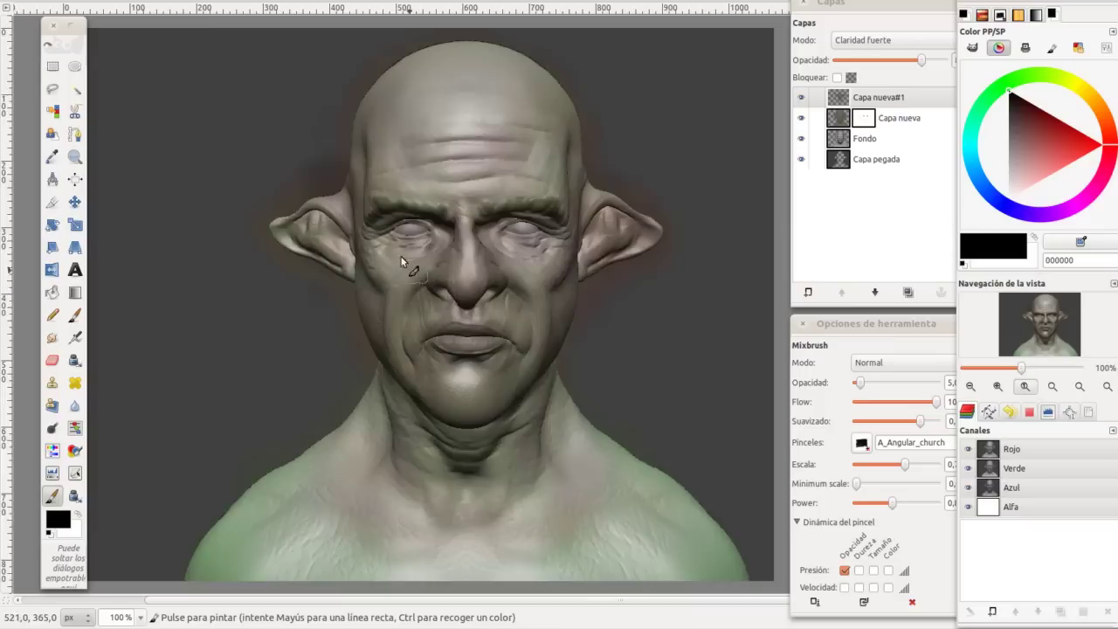
pyautogui.press('-')
pyautogui.press(']')
pyautogui.press(']')
pyautogui.press(']')
pyautogui.press(']')
pyautogui.press(']')
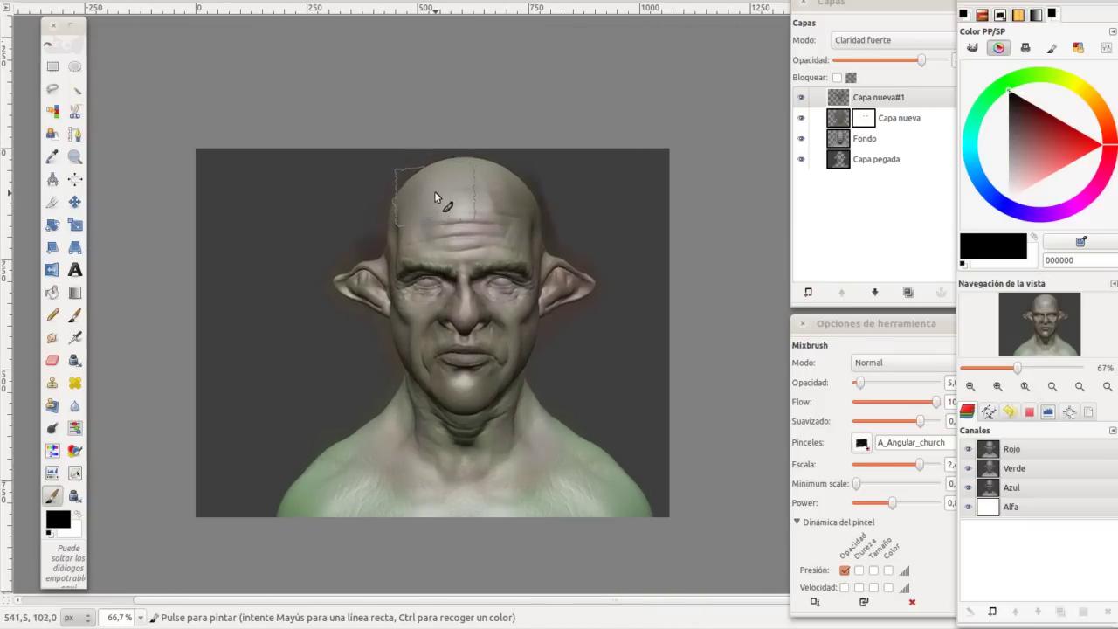
# Step: Set the Mixbrush Escala to 2.4 and darken the neck and chest with dark strokes
pyautogui.click(804, 384)
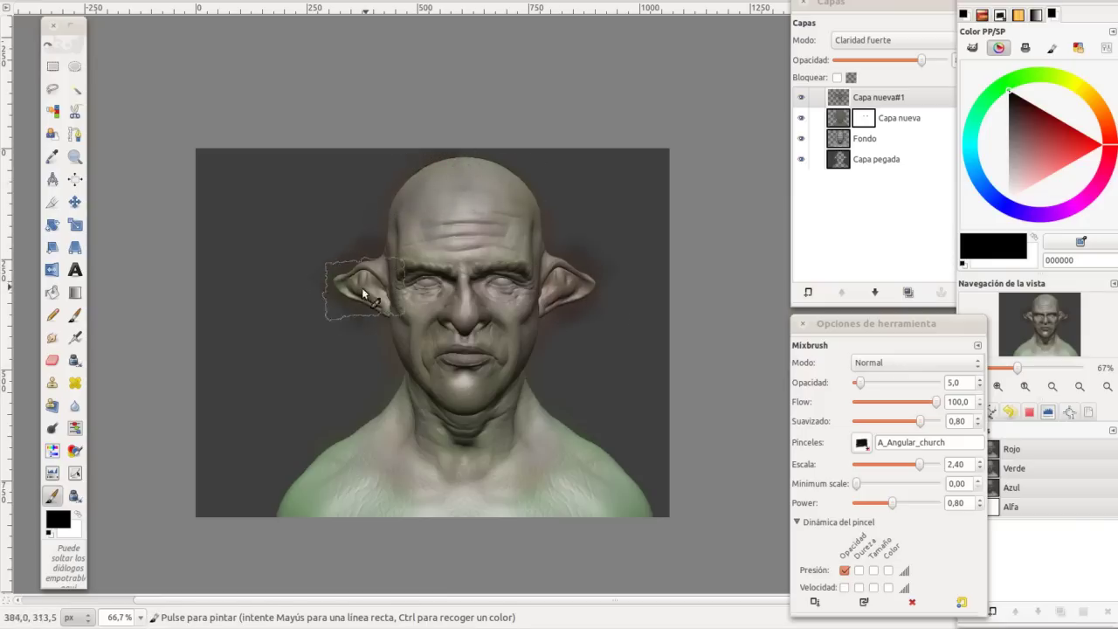
pyautogui.moveTo(418, 407); pyautogui.dragTo(519, 412)
pyautogui.moveTo(407, 457); pyautogui.dragTo(387, 452)
pyautogui.moveTo(508, 476); pyautogui.dragTo(450, 477)
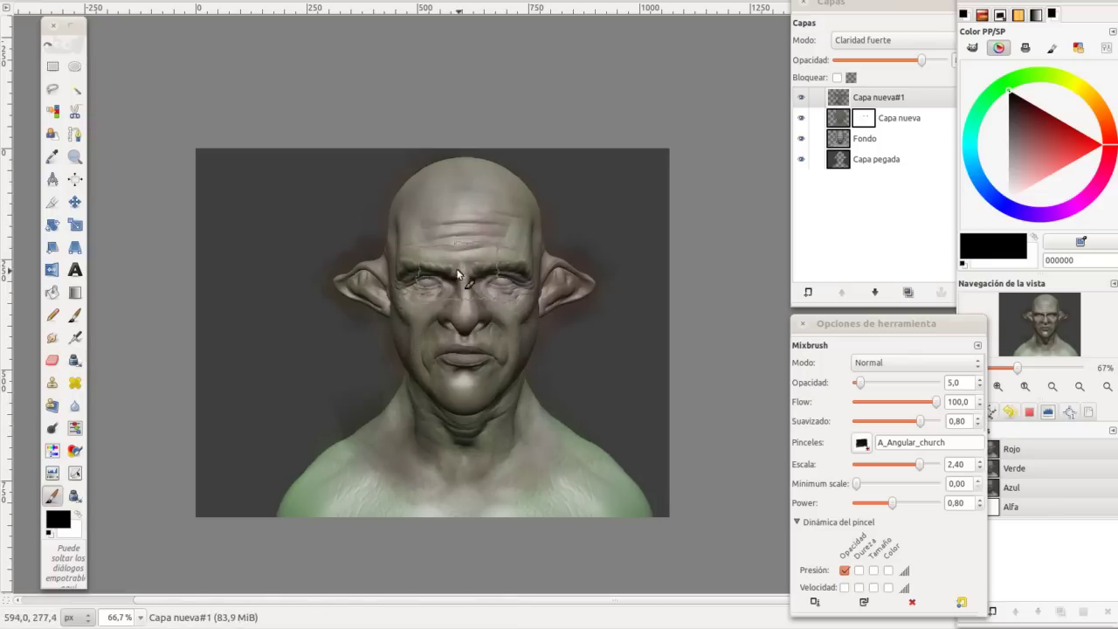
# Step: Darken the brow and forehead above the eye, then zoom in to 150% on the face
pyautogui.moveTo(473, 296)
pyautogui.mouseDown()
pyautogui.moveTo(415, 250)
pyautogui.moveTo(385, 319)
pyautogui.mouseUp()
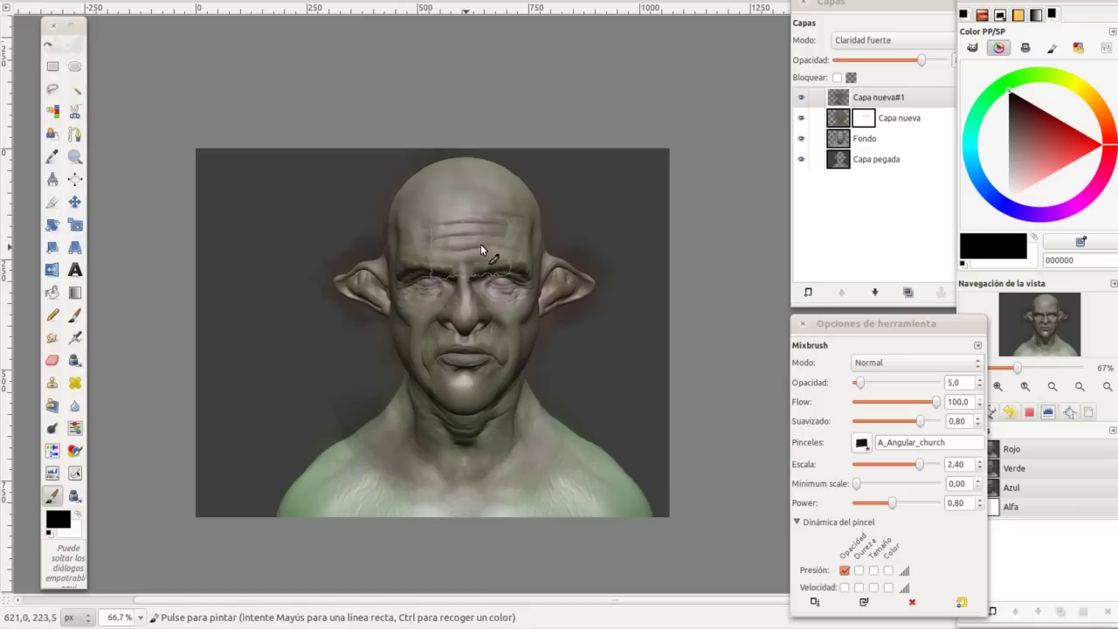
pyautogui.moveTo(502, 305)
pyautogui.mouseDown()
pyautogui.moveTo(454, 358)
pyautogui.moveTo(476, 372)
pyautogui.mouseUp()
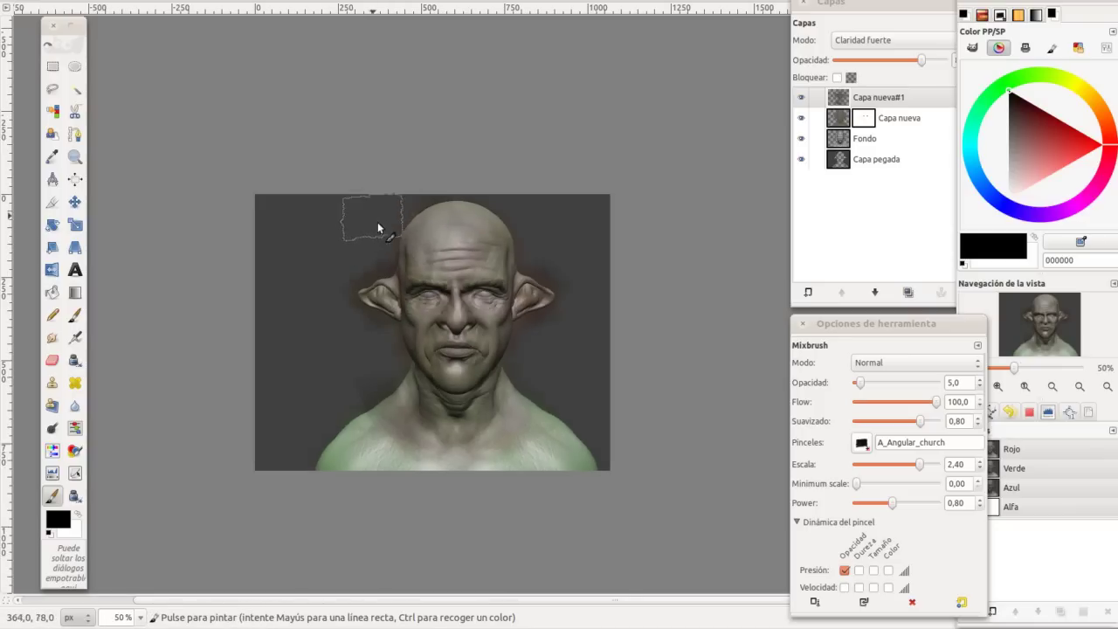
pyautogui.press('1')
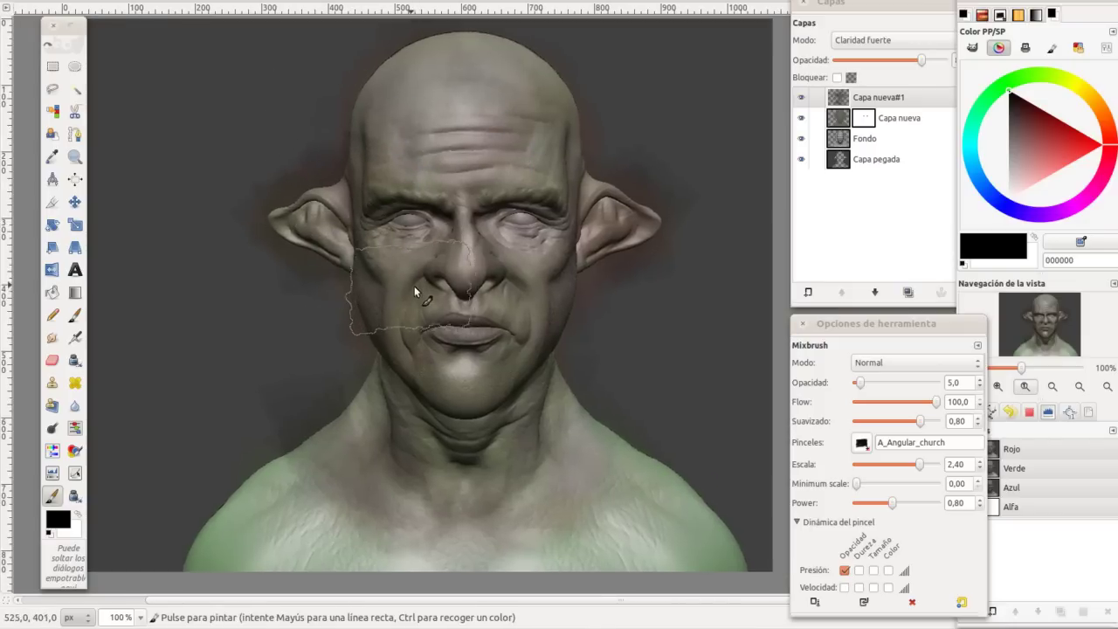
pyautogui.press('+')
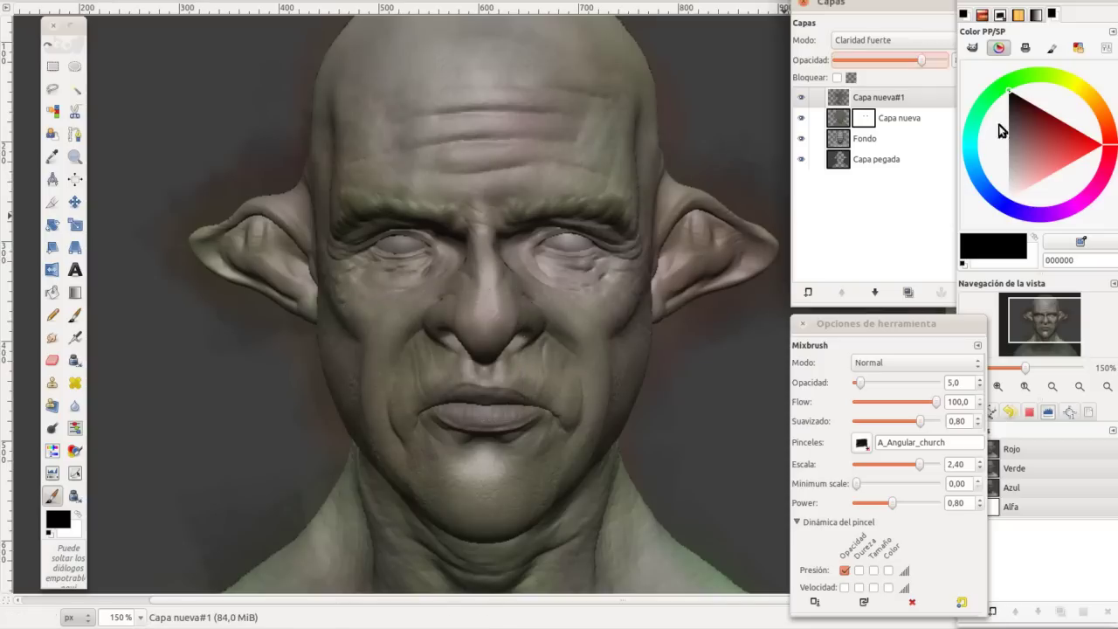
# Step: Pick a dark red, shrink the brush, and tint the skin under the eye and around the nose
pyautogui.click(1018, 114)
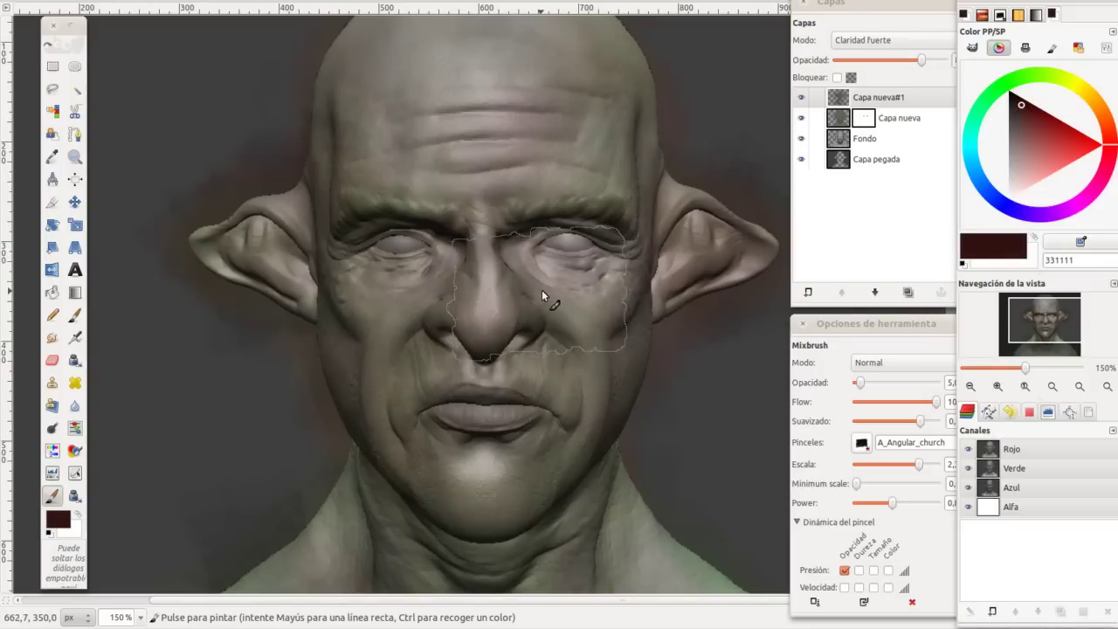
pyautogui.press('[')
pyautogui.press('[')
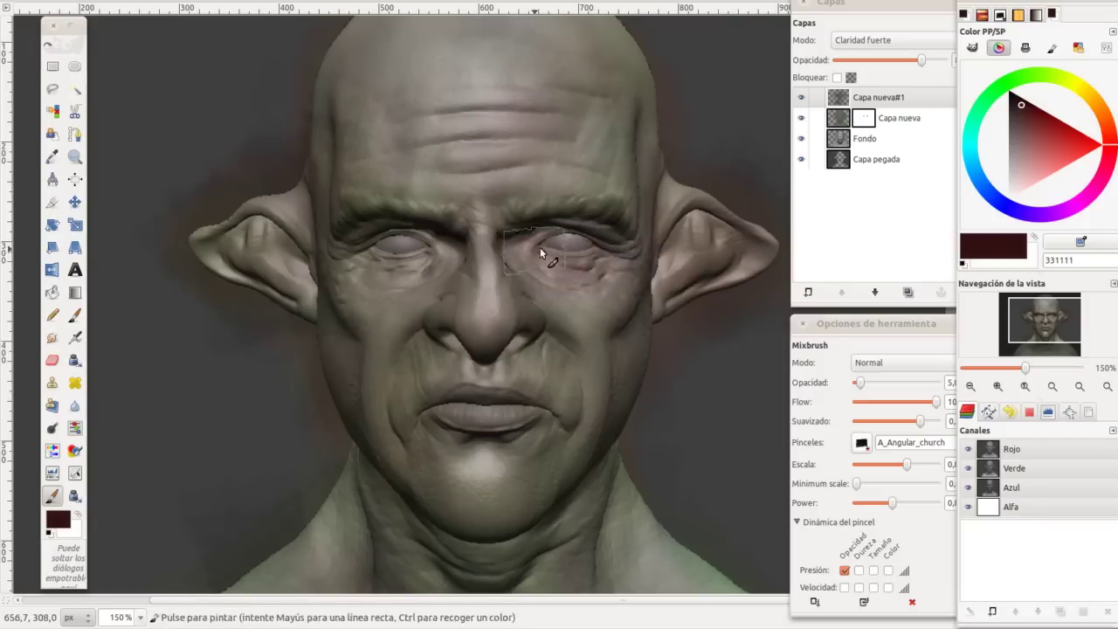
pyautogui.moveTo(422, 254); pyautogui.dragTo(409, 273)
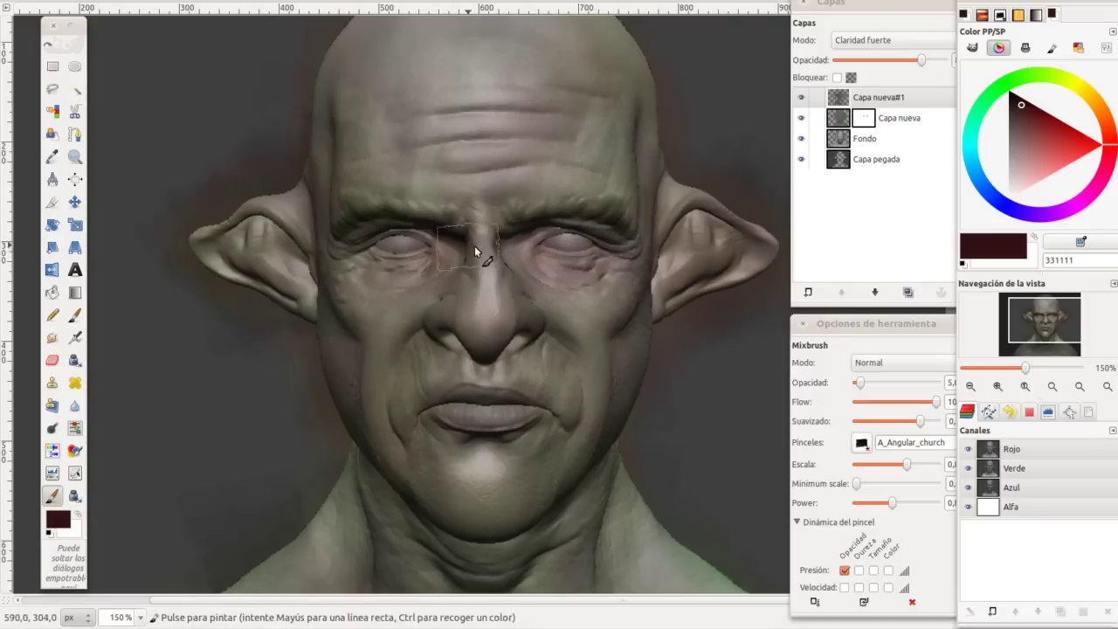
pyautogui.moveTo(536, 324)
pyautogui.mouseDown()
pyautogui.moveTo(475, 312)
pyautogui.moveTo(526, 330)
pyautogui.mouseUp()
# Step: Tint the mouth, lips and skin around both eyes, then choose the darker red-black 1b1414
pyautogui.moveTo(499, 387)
pyautogui.mouseDown()
pyautogui.moveTo(490, 416)
pyautogui.moveTo(449, 420)
pyautogui.mouseUp()
pyautogui.moveTo(457, 320)
pyautogui.mouseDown()
pyautogui.moveTo(479, 281)
pyautogui.moveTo(449, 324)
pyautogui.moveTo(385, 278)
pyautogui.moveTo(400, 242)
pyautogui.mouseUp()
pyautogui.moveTo(467, 225)
pyautogui.mouseDown()
pyautogui.moveTo(598, 273)
pyautogui.moveTo(388, 262)
pyautogui.mouseUp()
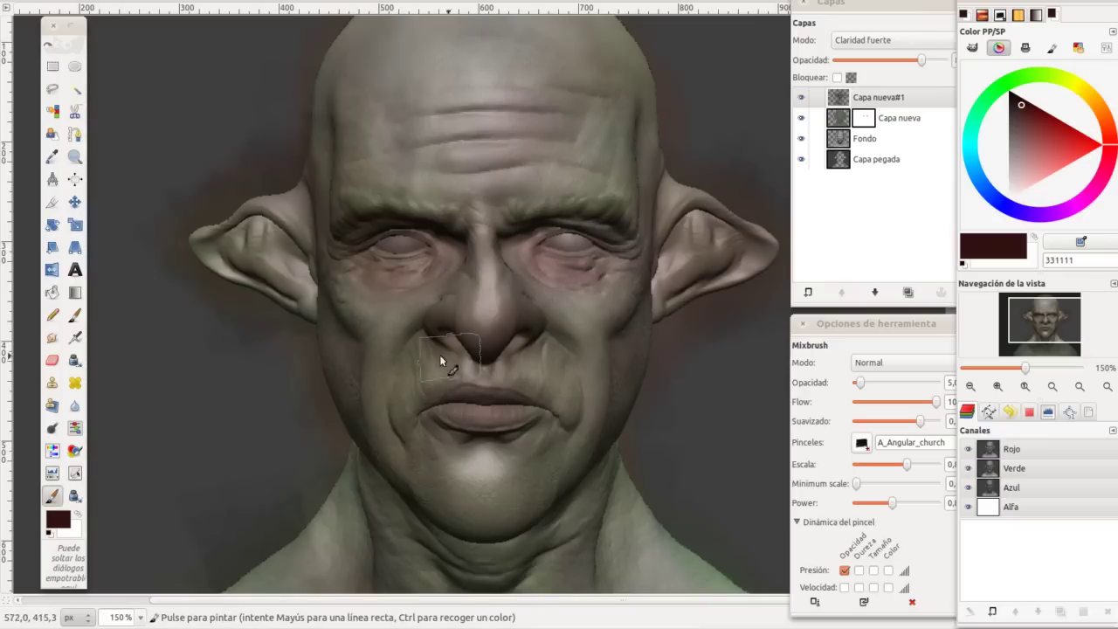
pyautogui.moveTo(419, 434); pyautogui.dragTo(525, 462)
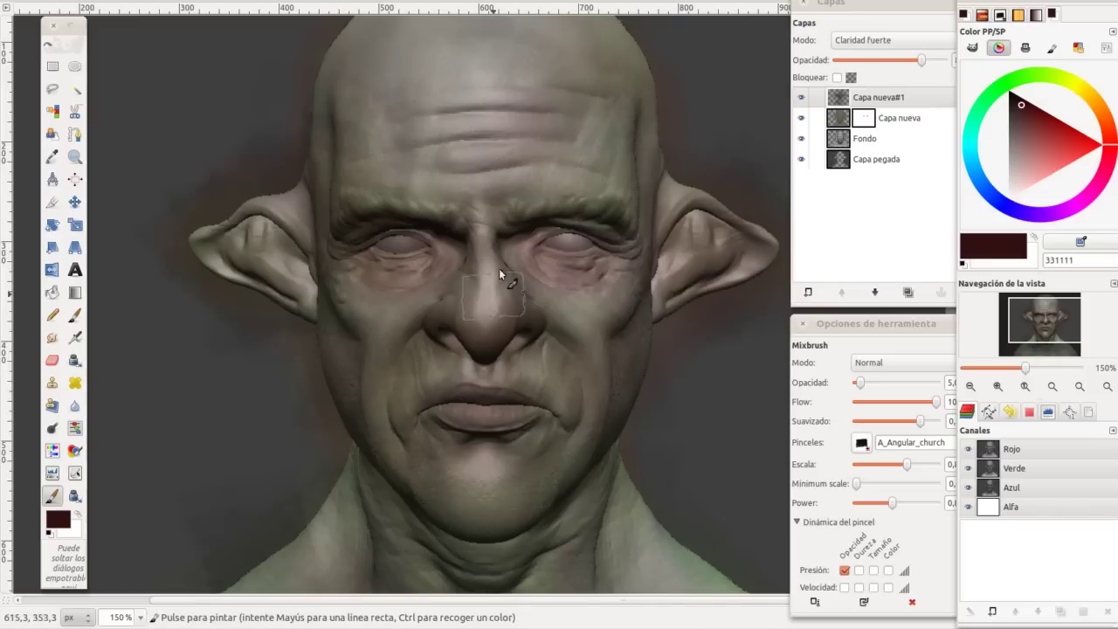
pyautogui.moveTo(1017, 104); pyautogui.dragTo(1013, 100)
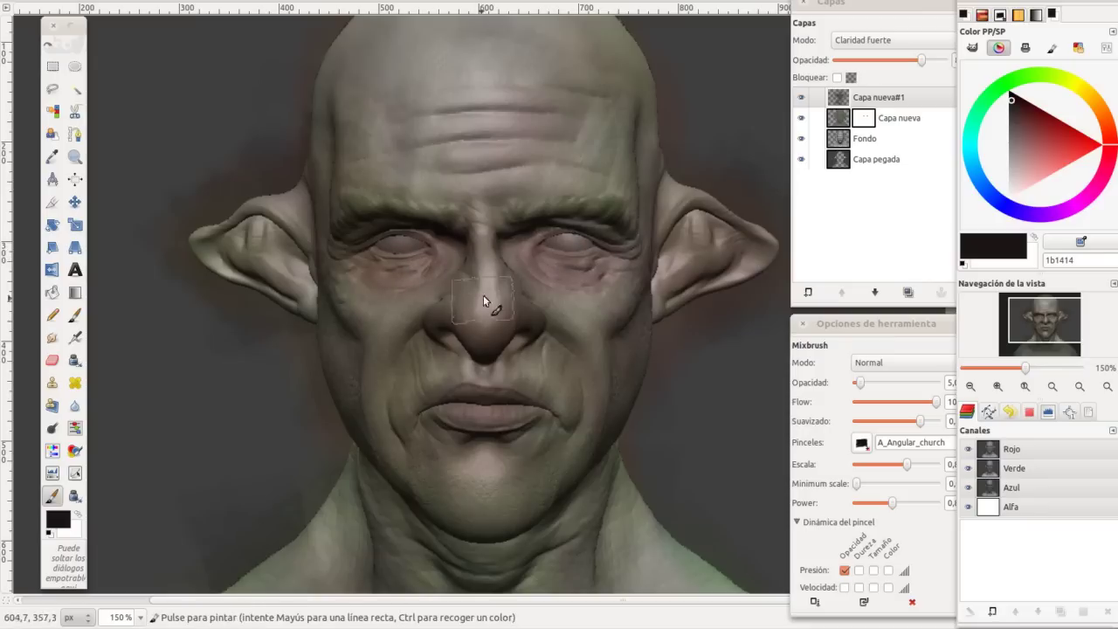
# Step: Darken the lower lip line and add dark shading strokes over the chin and neck
pyautogui.moveTo(493, 429); pyautogui.dragTo(455, 425)
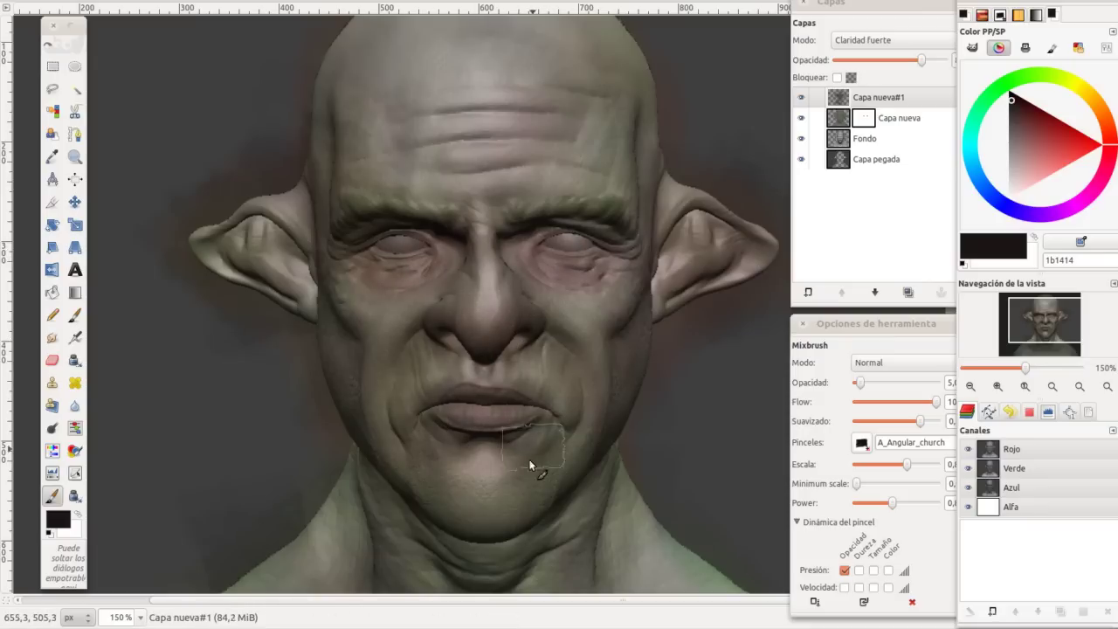
pyautogui.moveTo(538, 524); pyautogui.dragTo(459, 563)
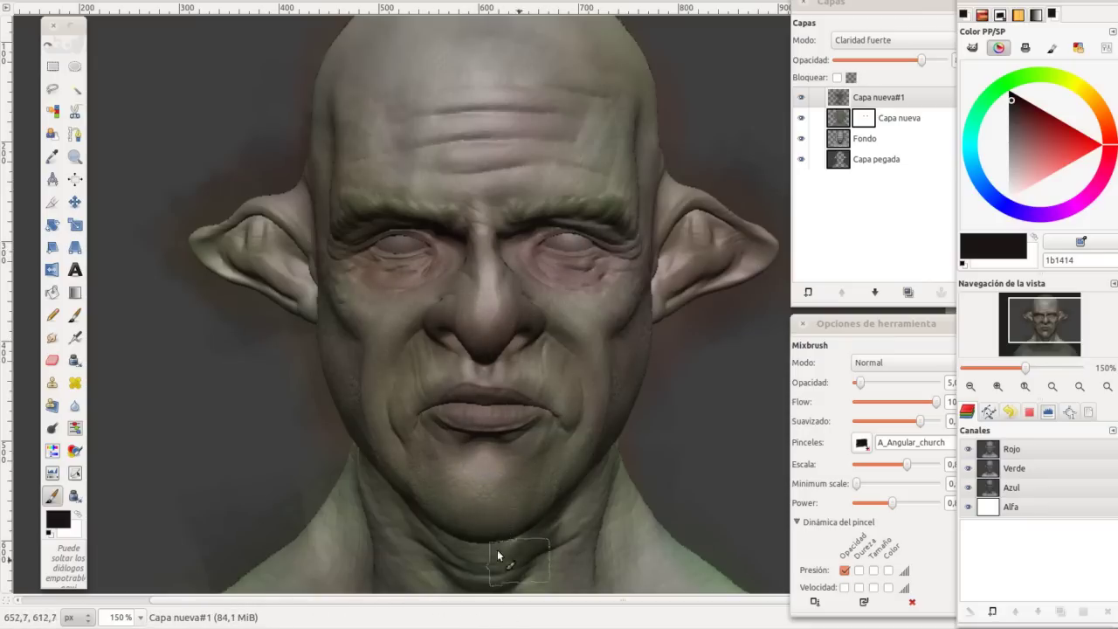
pyautogui.scroll(-3, 488, 399)
pyautogui.moveTo(449, 457)
pyautogui.mouseDown()
pyautogui.moveTo(525, 512)
pyautogui.moveTo(457, 569)
pyautogui.moveTo(531, 505)
pyautogui.mouseUp()
pyautogui.moveTo(317, 429); pyautogui.dragTo(374, 494)
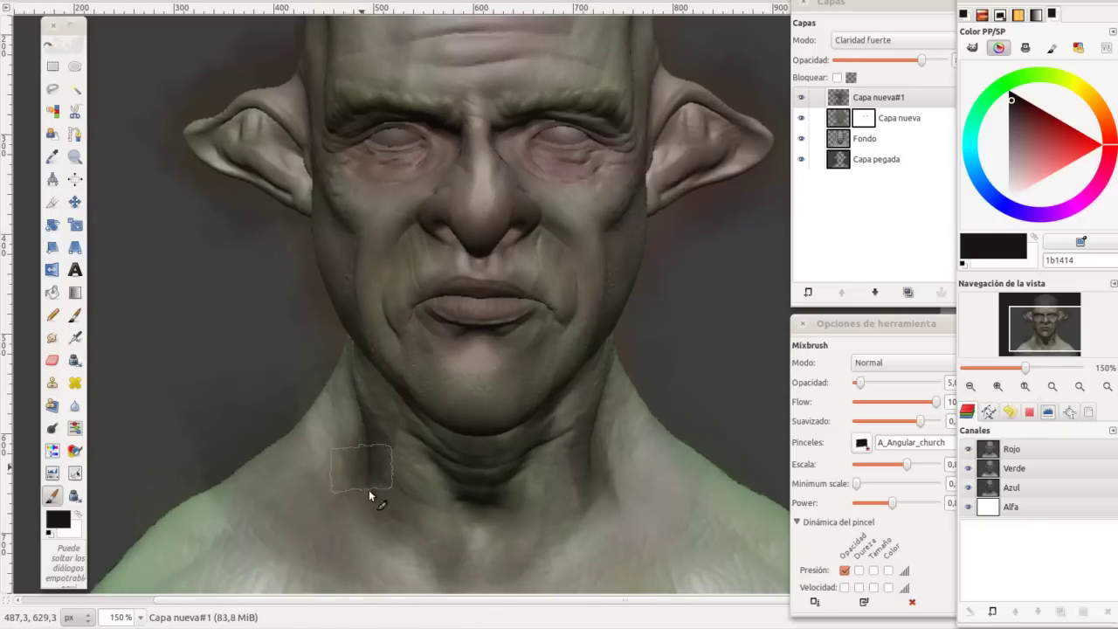
# Step: Set the painting colour to the deeper red-black 180707 in the colour triangle
pyautogui.scroll(4, 489, 380)
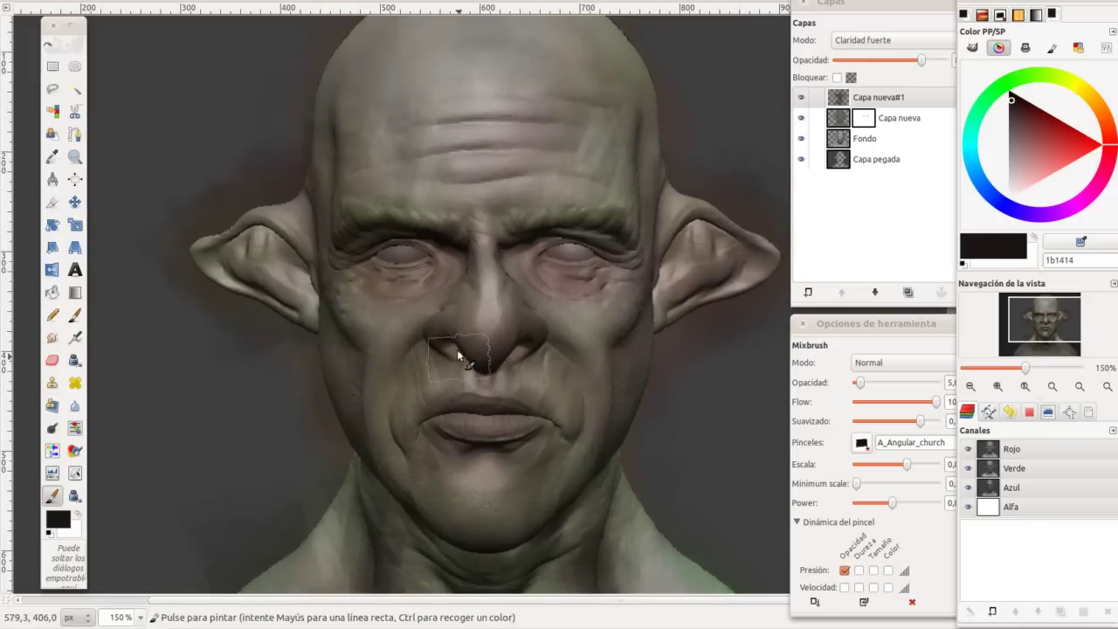
pyautogui.scroll(1, 411, 306)
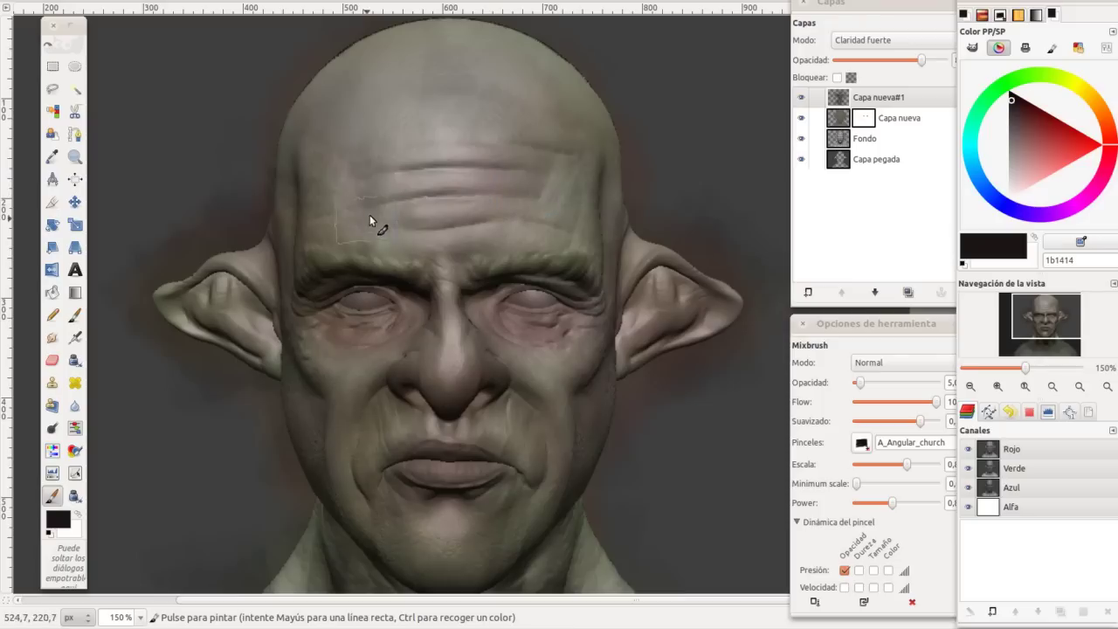
pyautogui.scroll(-2, 375, 192)
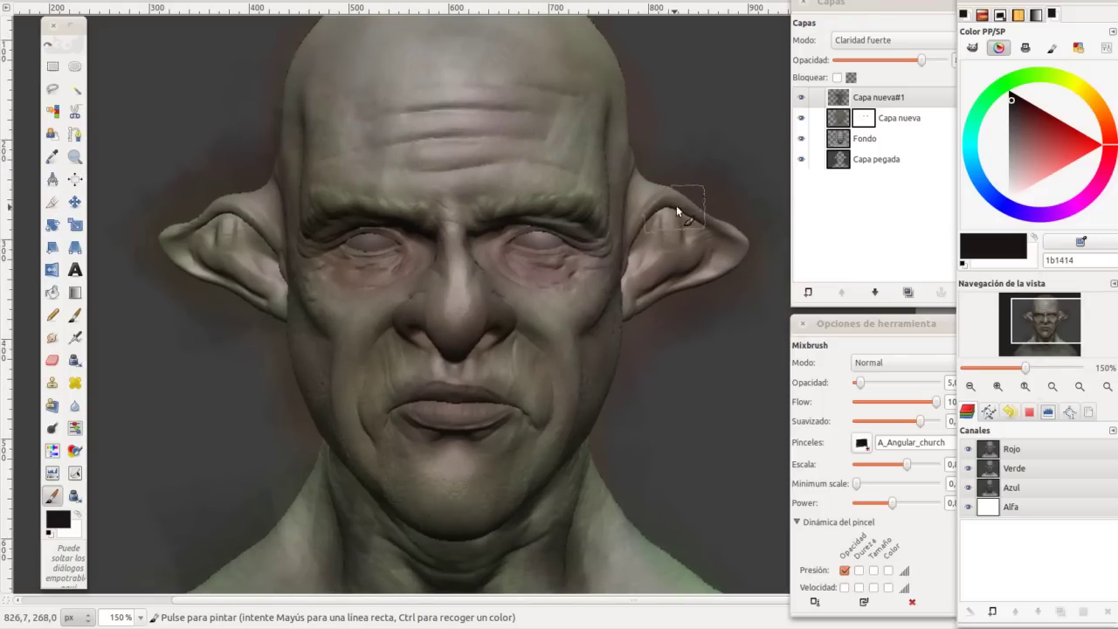
pyautogui.click(1013, 97)
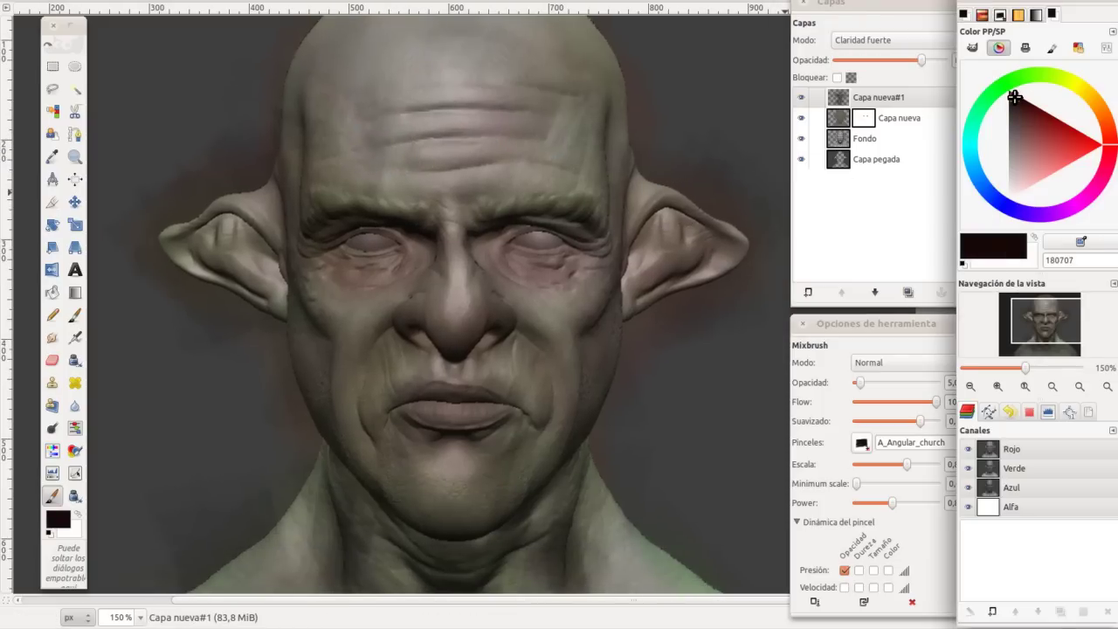
pyautogui.click(1013, 97)
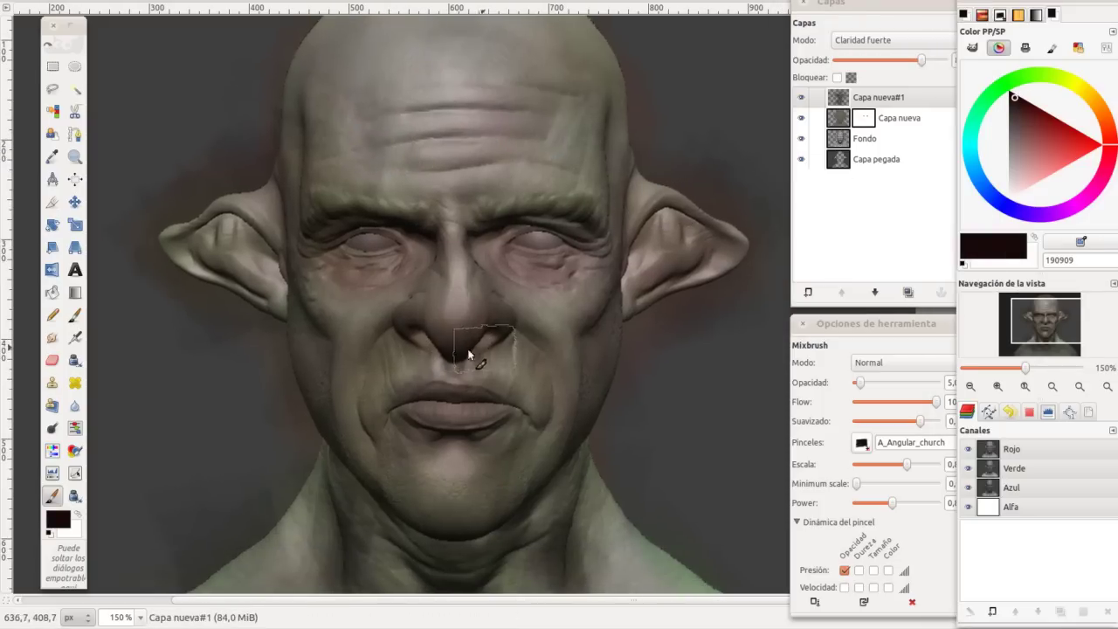